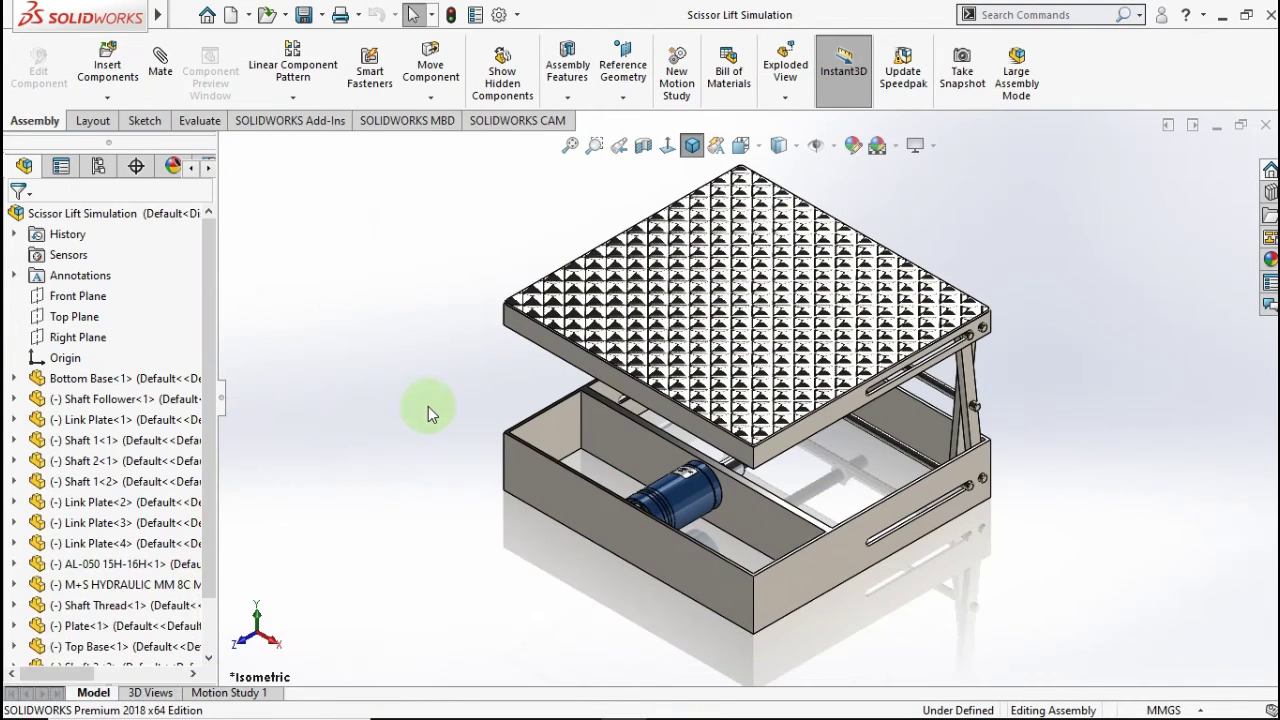
Step: Enable the SOLIDWORKS Simulation add-in and show the Simulation study commands
{"action": "left_click_drag", "start_coordinate": [428, 406], "coordinate": [337, 280]}
{"action": "left_click_drag", "start_coordinate": [297, 229], "coordinate": [395, 432]}
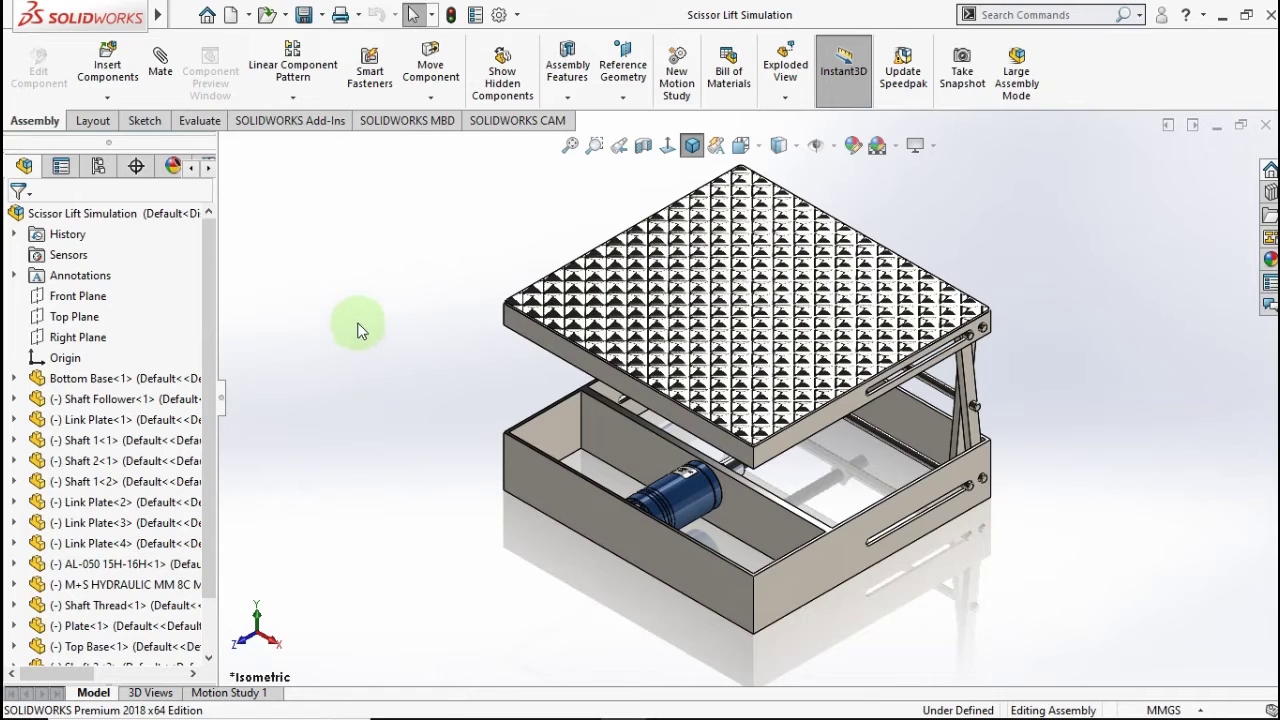
{"action": "left_click", "coordinate": [305, 121]}
{"action": "left_click", "coordinate": [482, 71]}
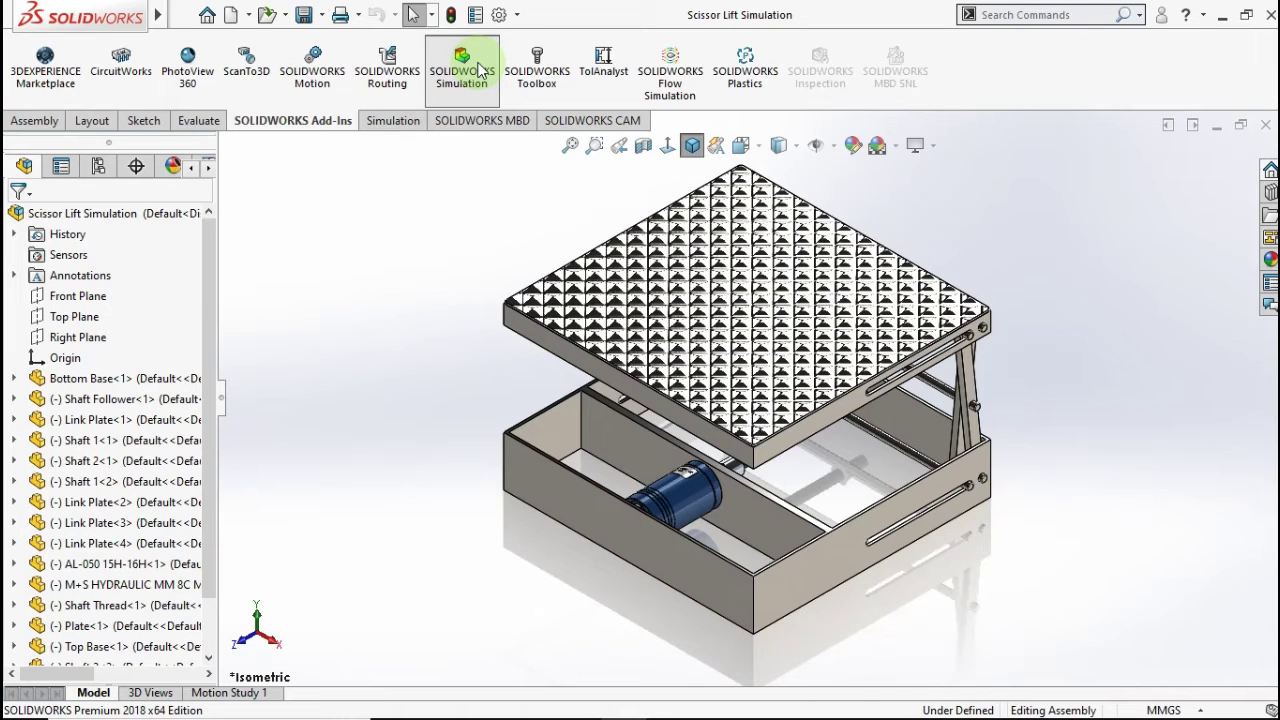
{"action": "left_click", "coordinate": [393, 121]}
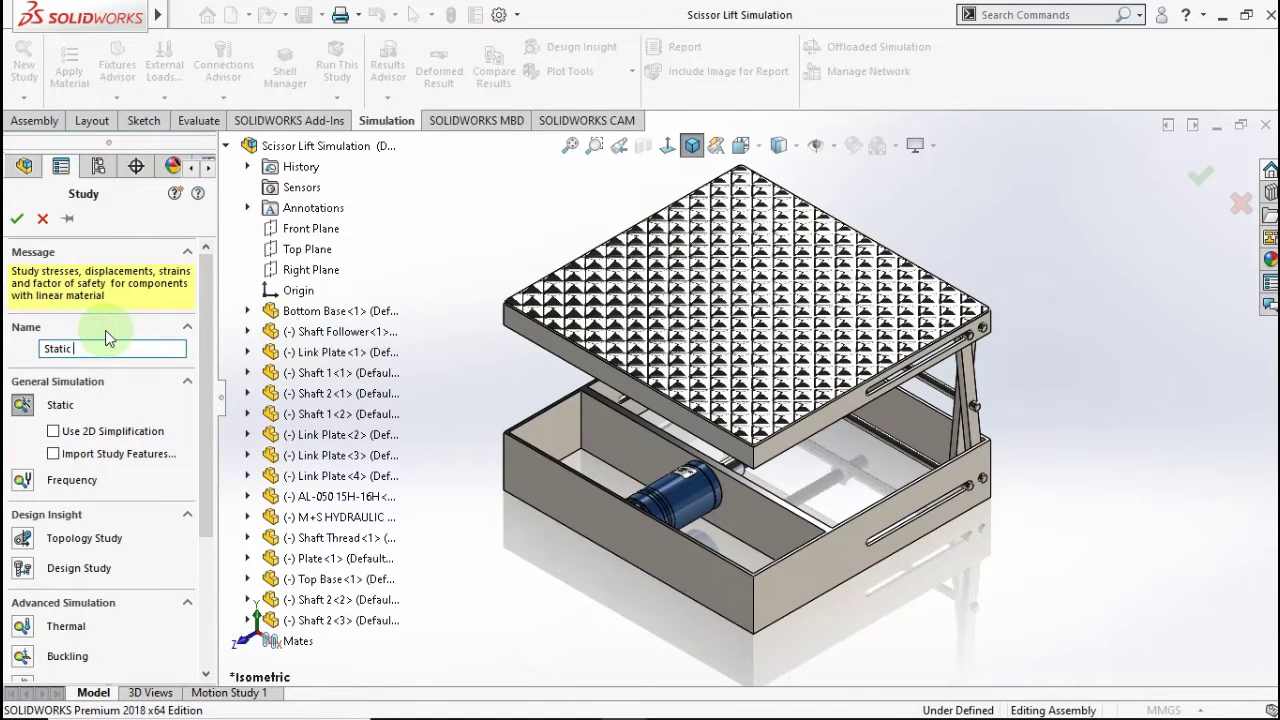
Step: Rename the new Static study to 'Static Analysis Scissor Lift' and create it
{"action": "key", "text": "BackSpace"}
{"action": "type", "text": "Analysis Scissor Lift"}
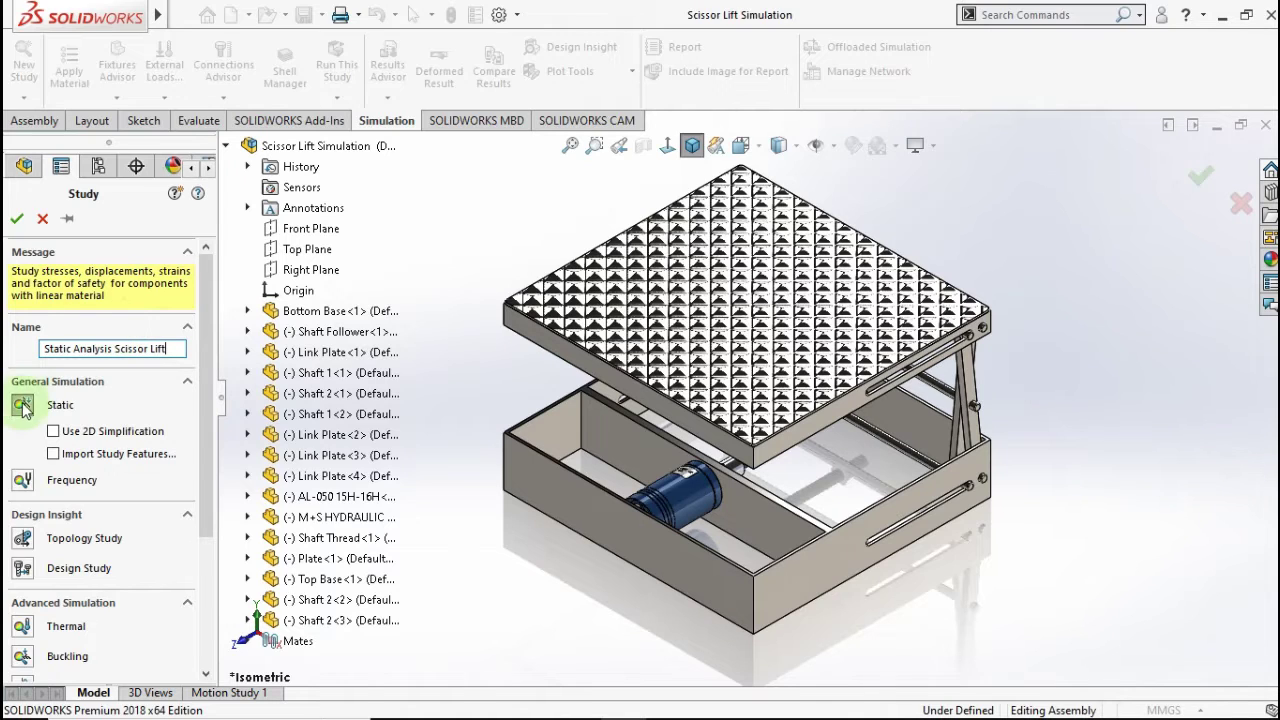
{"action": "left_click", "coordinate": [14, 215]}
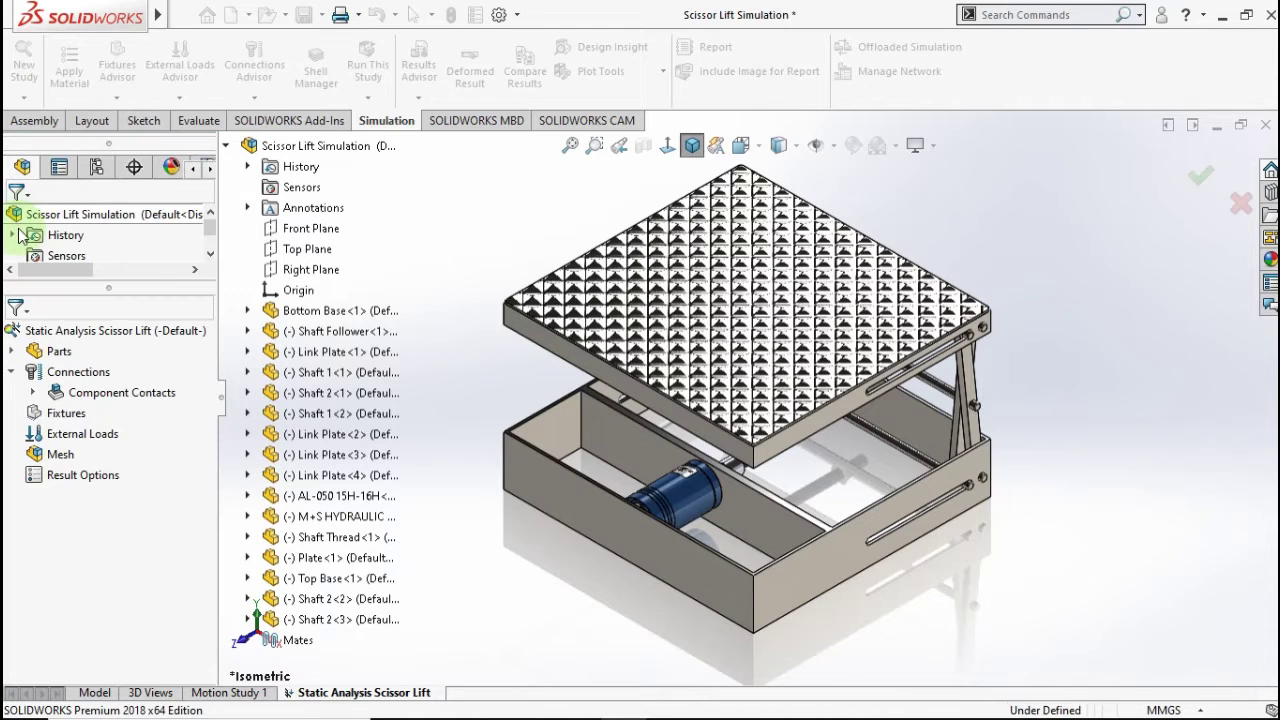
Step: Exclude AL-050 cylinder, Bottom Base-1, hydraulic motor, Plate-1, Top Base-1 and Shaft Thread-1 from analysis
{"action": "scroll", "coordinate": [970, 485], "scroll_direction": "down", "scroll_amount": 5}
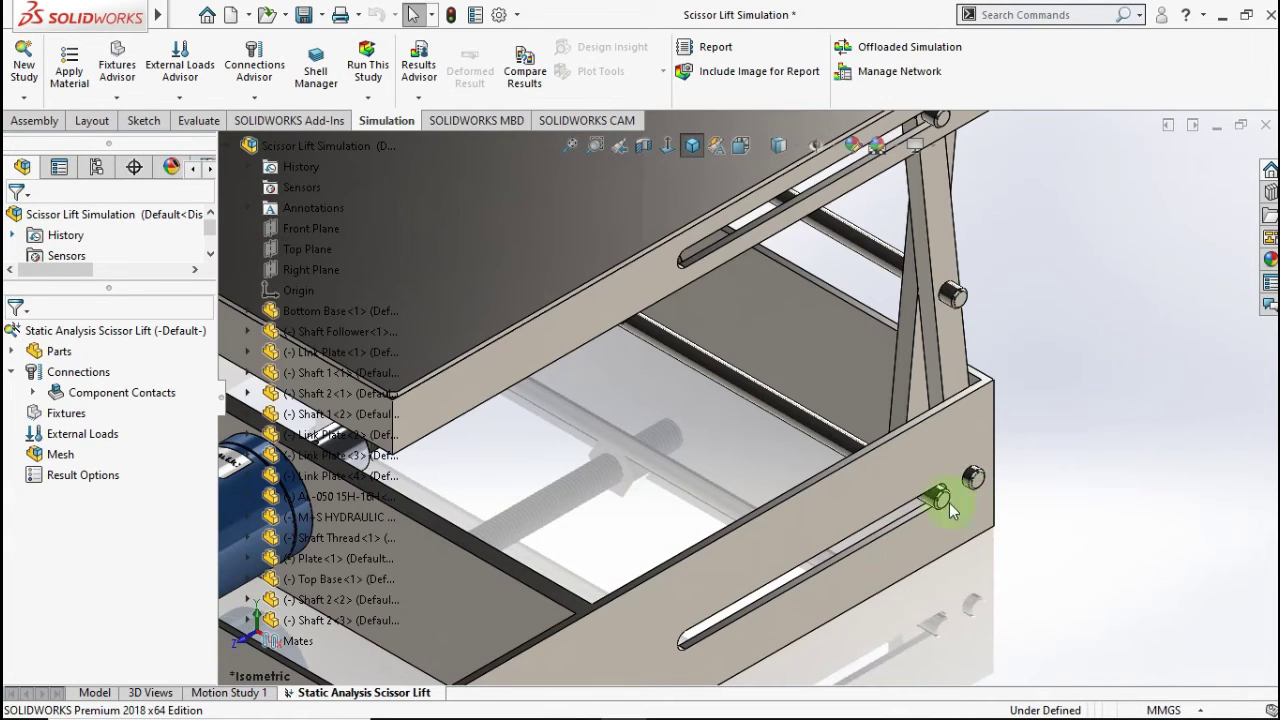
{"action": "left_click_drag", "start_coordinate": [945, 508], "coordinate": [788, 585]}
{"action": "key", "text": "f"}
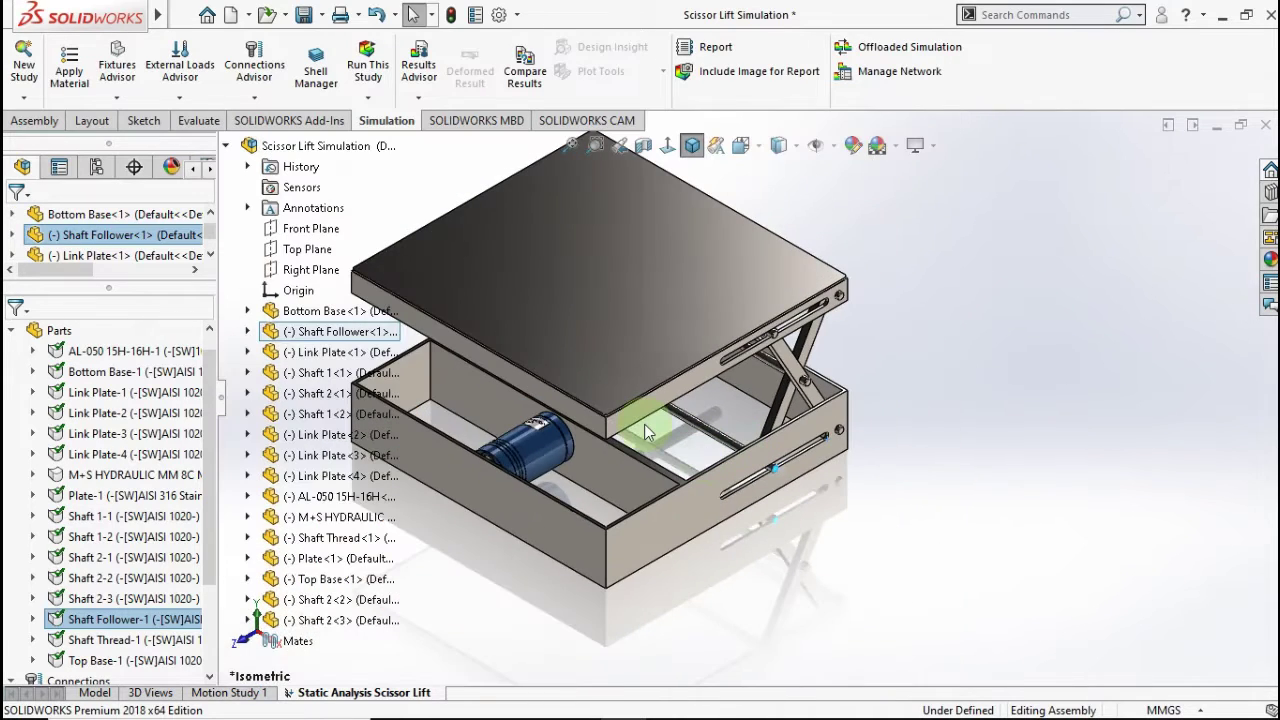
{"action": "left_click", "coordinate": [125, 351]}
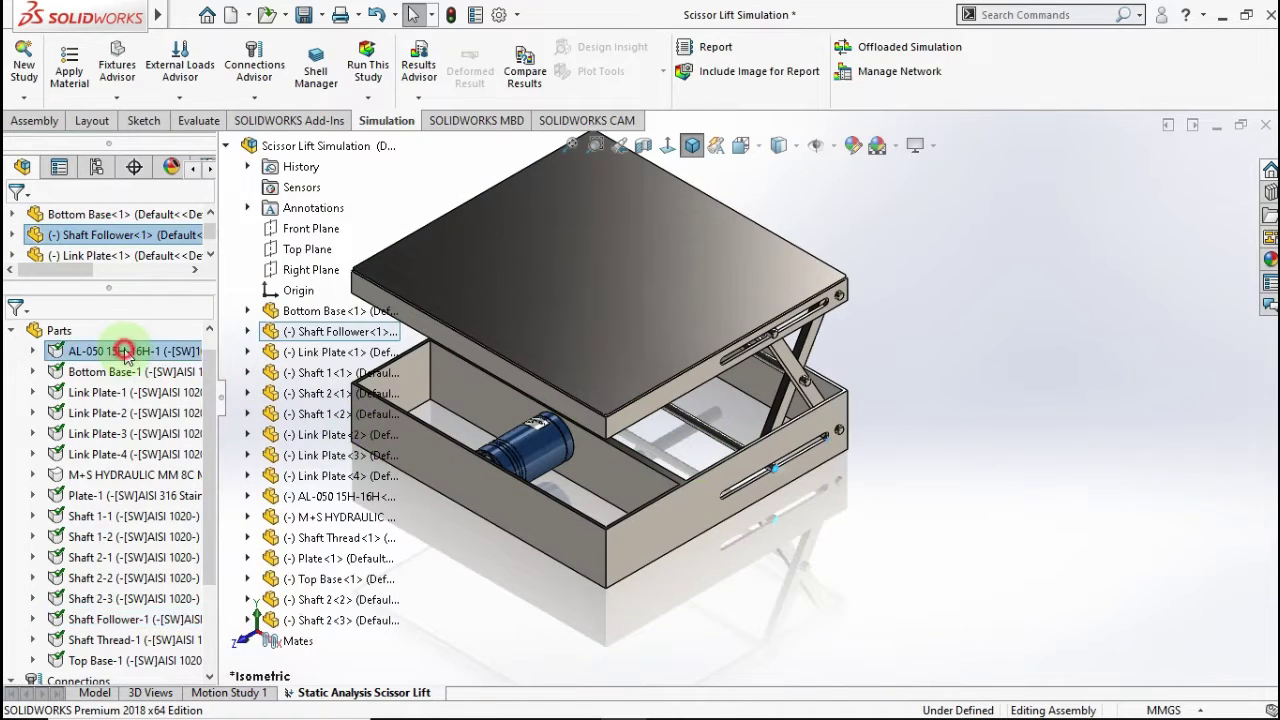
{"action": "left_click_drag", "start_coordinate": [601, 390], "coordinate": [580, 300]}
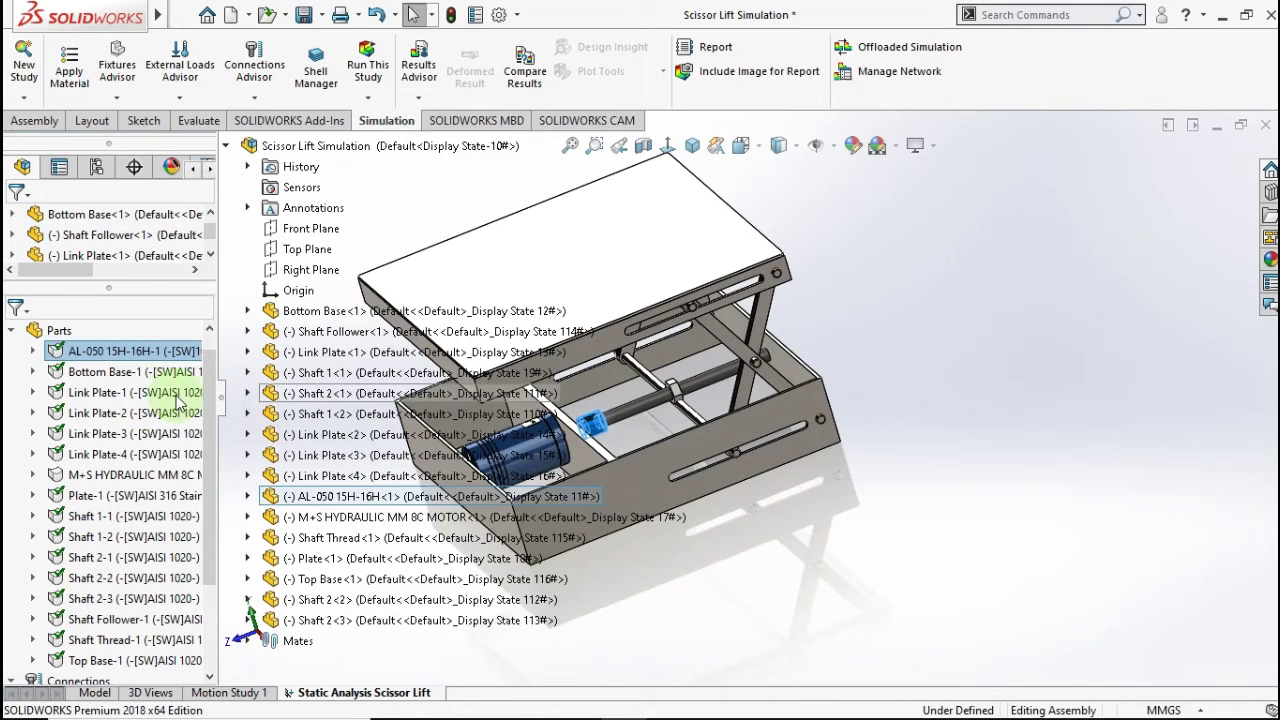
{"action": "left_click", "coordinate": [112, 371], "text": "ctrl"}
{"action": "left_click", "coordinate": [118, 474], "text": "ctrl"}
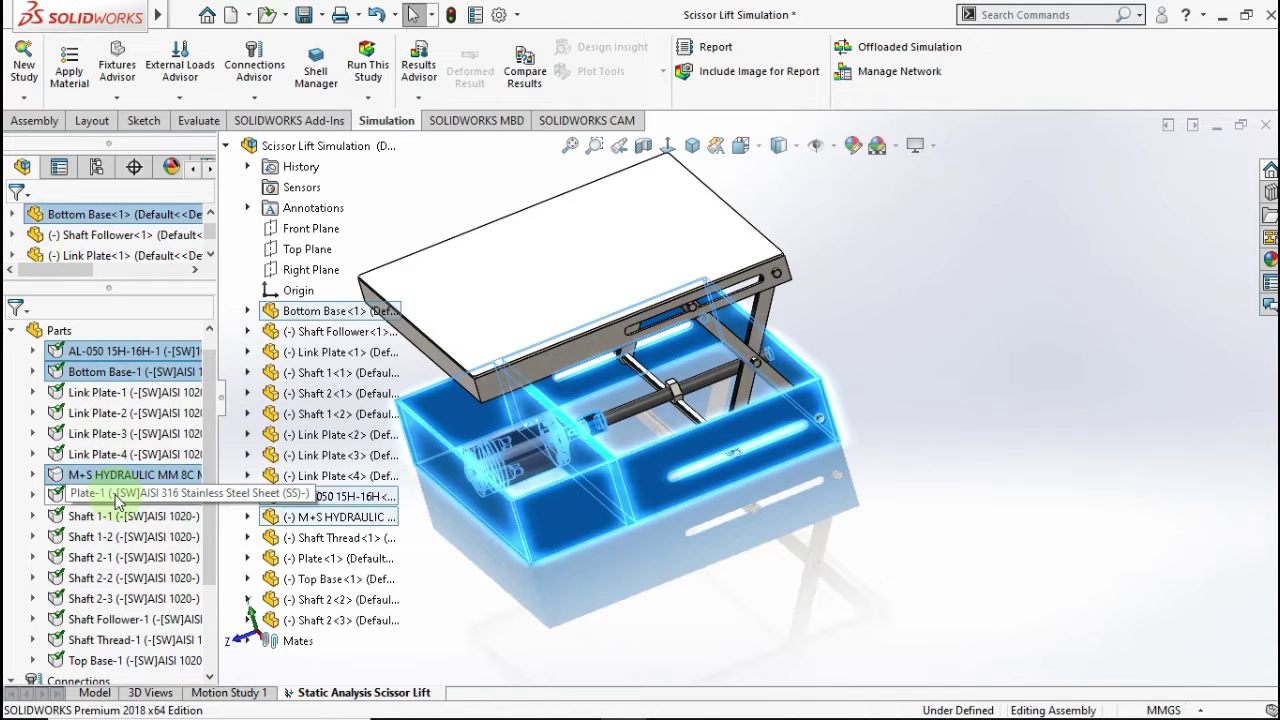
{"action": "left_click", "coordinate": [117, 494], "text": "ctrl"}
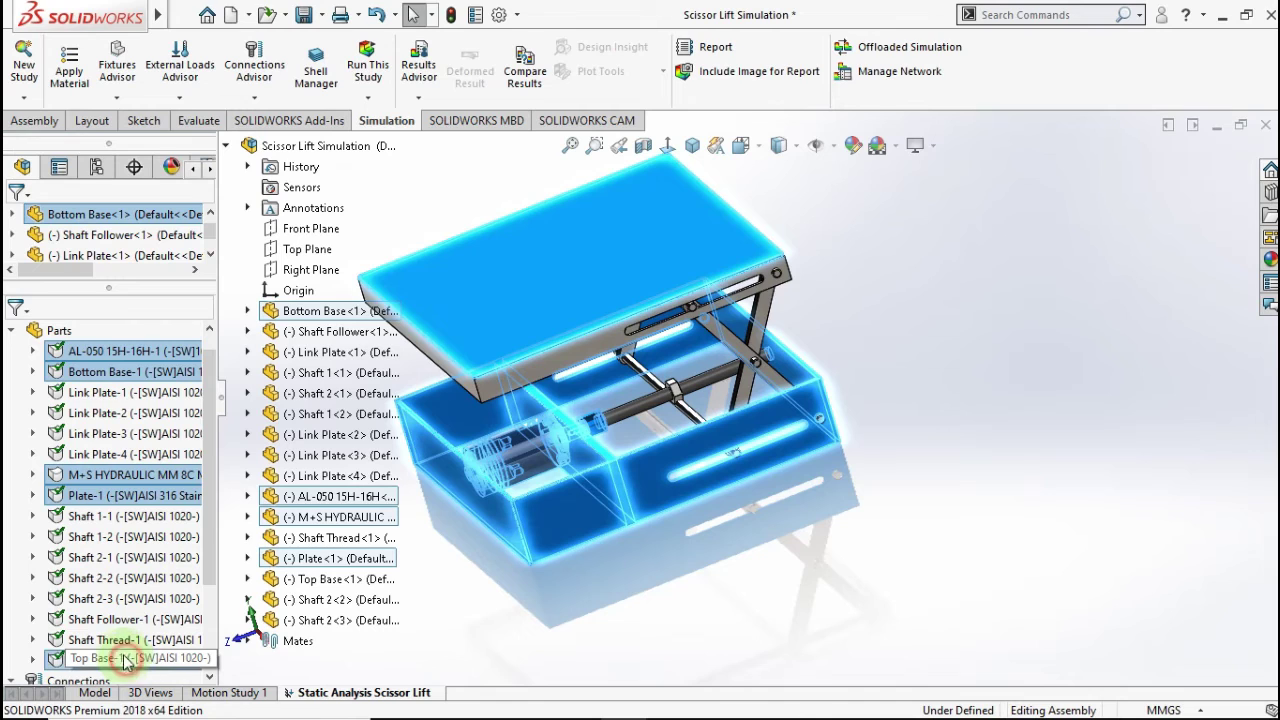
{"action": "left_click", "coordinate": [125, 660], "text": "ctrl"}
{"action": "left_click", "coordinate": [103, 640], "text": "ctrl"}
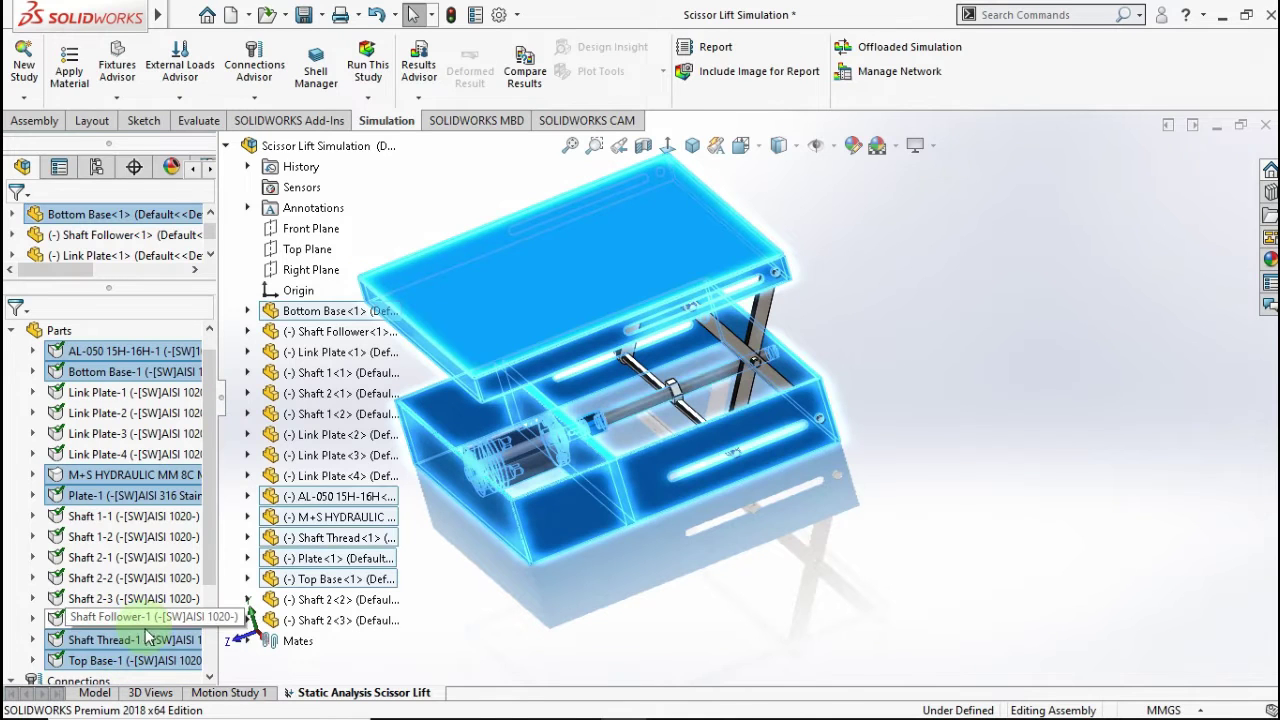
{"action": "right_click", "coordinate": [139, 637]}
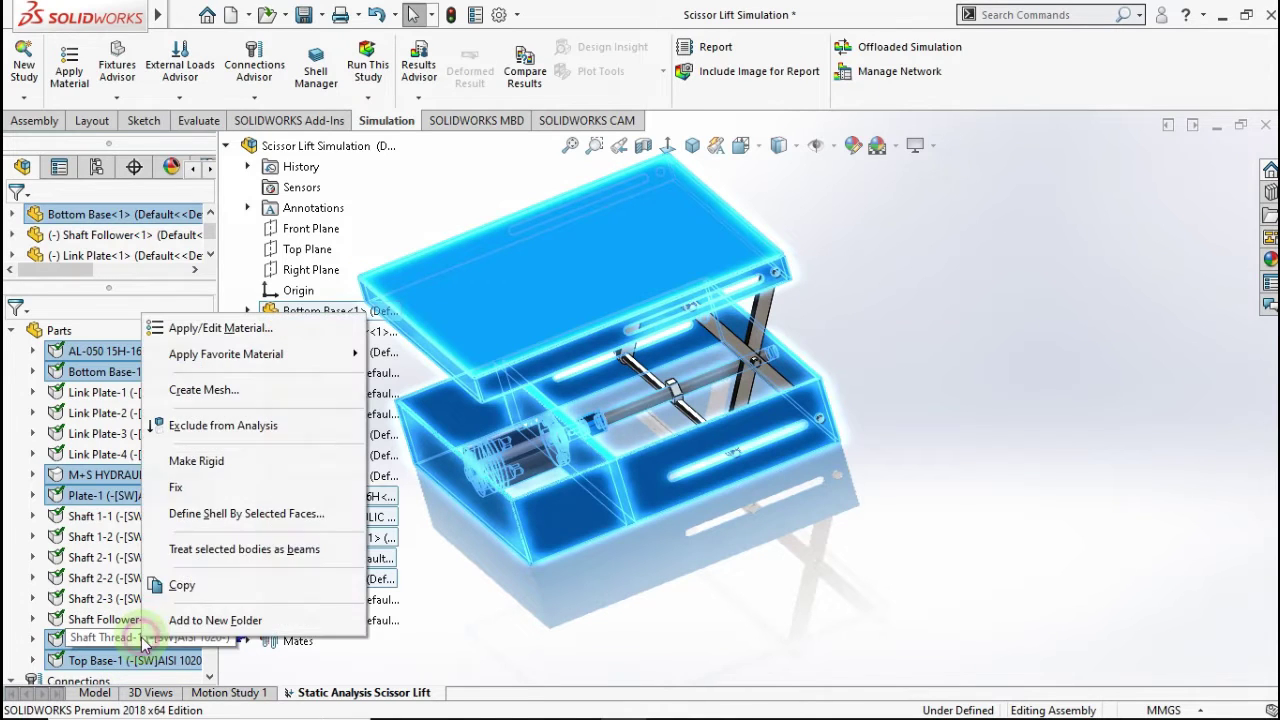
{"action": "left_click", "coordinate": [224, 425]}
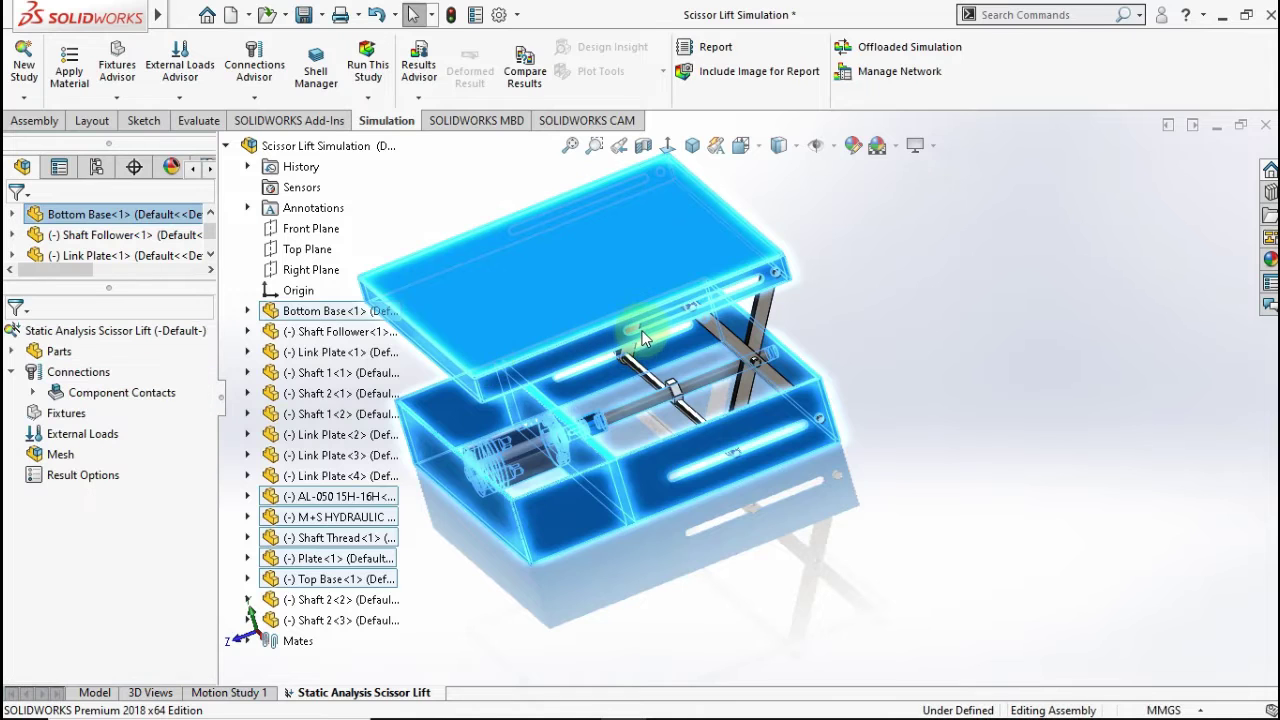
Step: Exclude Shaft 2-1, Shaft 2-2 and Shaft 2-3 from the analysis
{"action": "scroll", "coordinate": [640, 325], "scroll_direction": "down", "scroll_amount": 8}
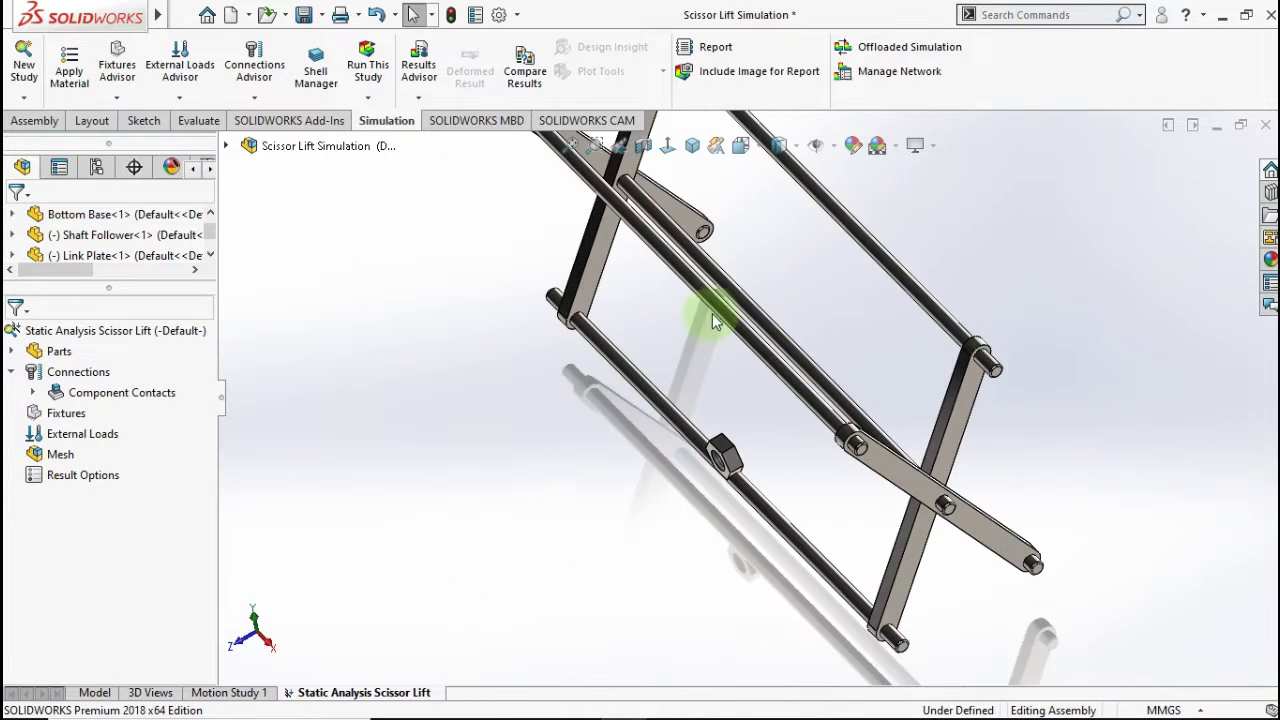
{"action": "left_click", "coordinate": [712, 311]}
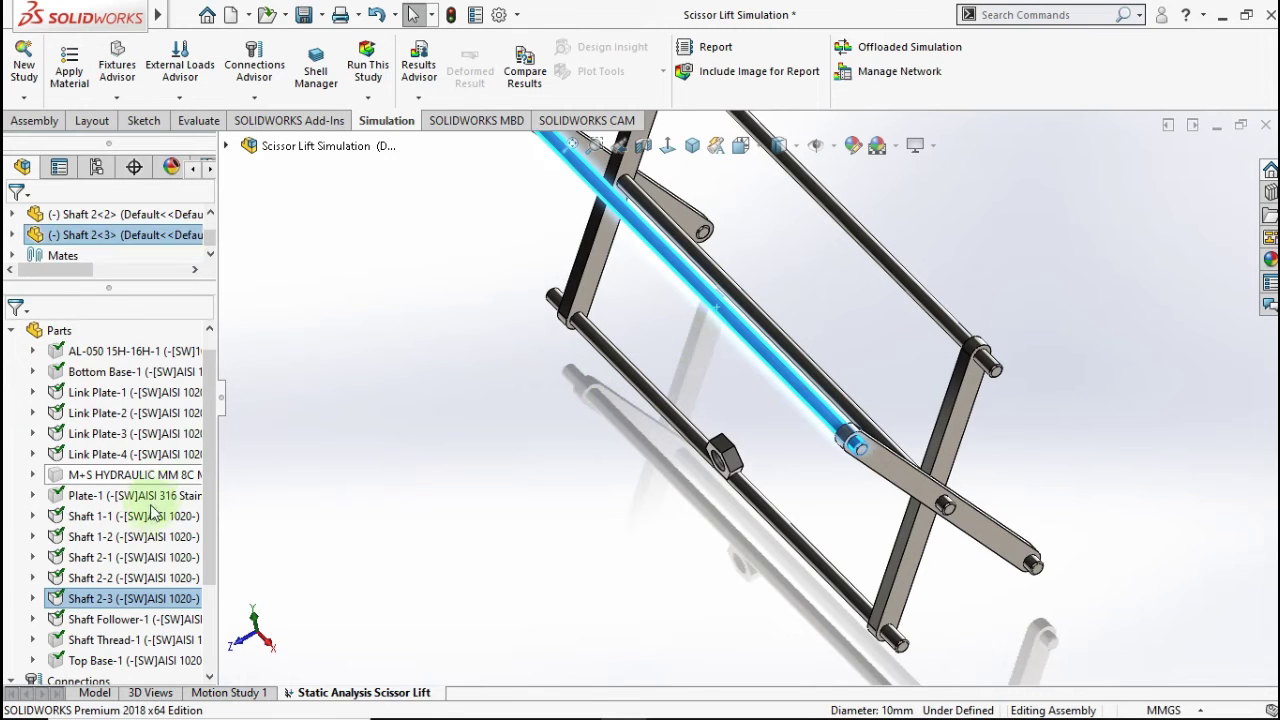
{"action": "left_click", "coordinate": [82, 581], "text": "ctrl"}
{"action": "left_click", "coordinate": [86, 557], "text": "ctrl"}
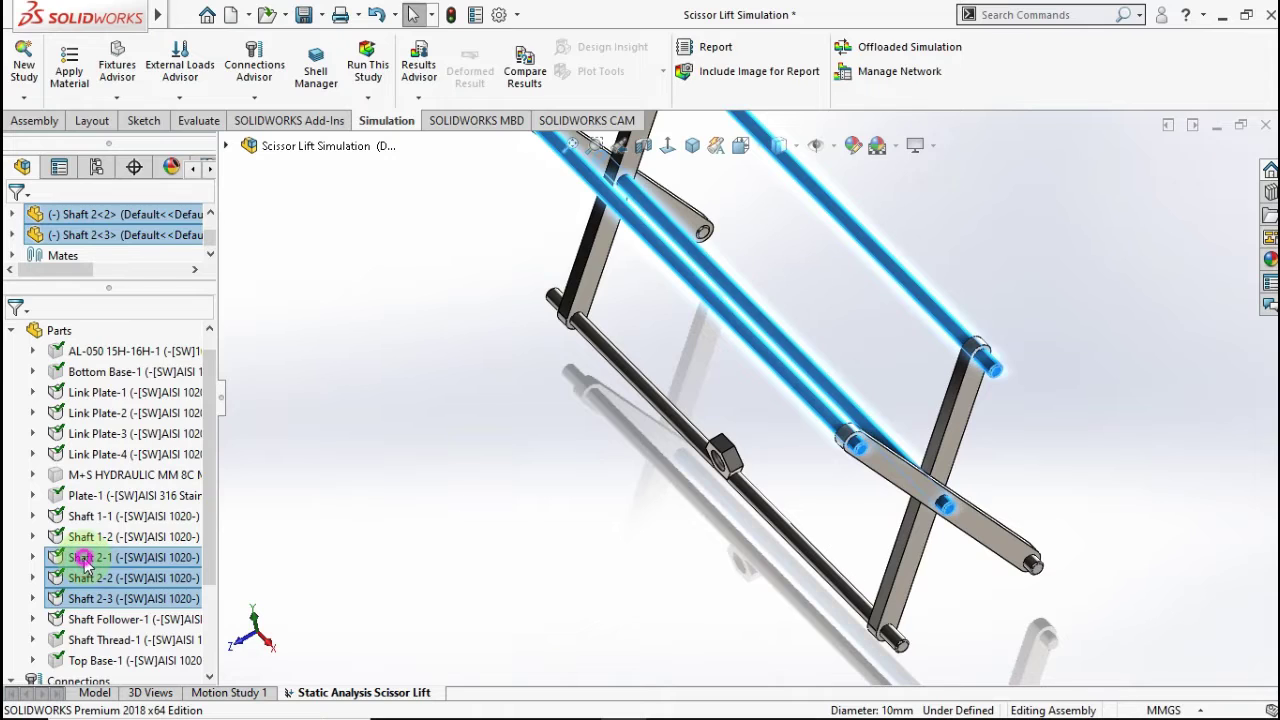
{"action": "right_click", "coordinate": [88, 556]}
{"action": "left_click", "coordinate": [149, 345]}
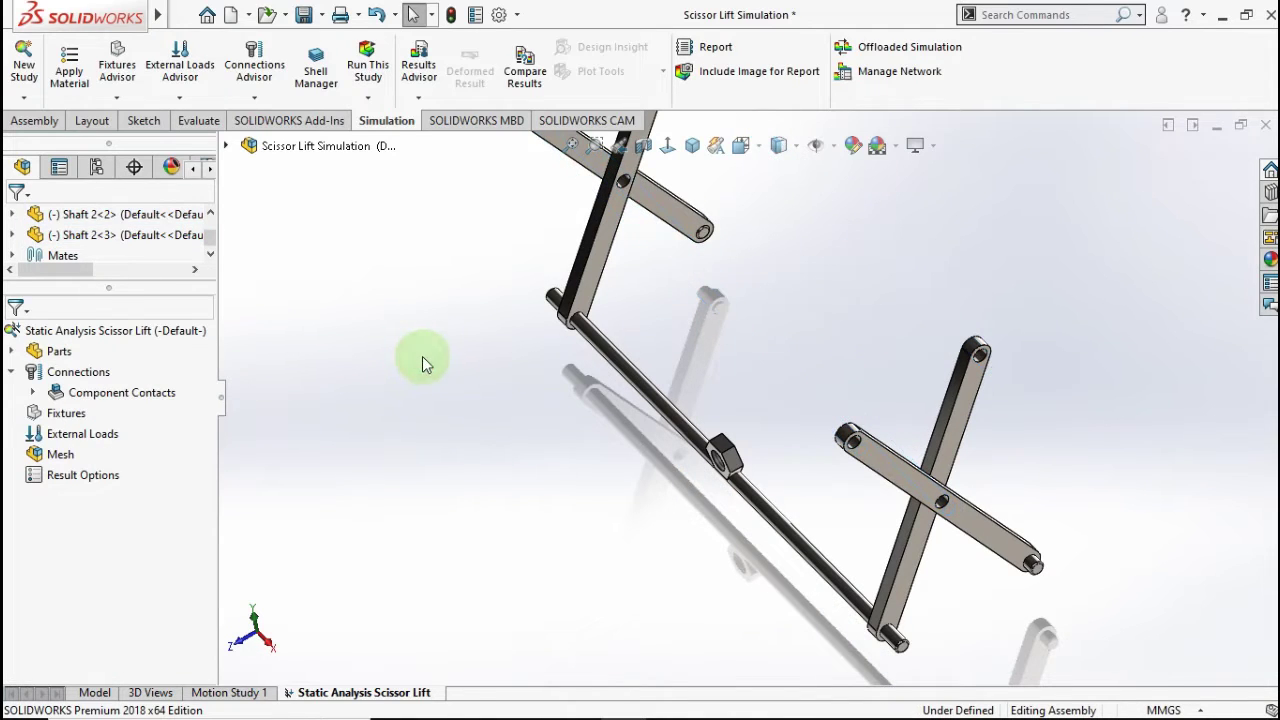
Step: Check the remaining link plates and widen the Parts list so full names show
{"action": "left_click", "coordinate": [886, 429]}
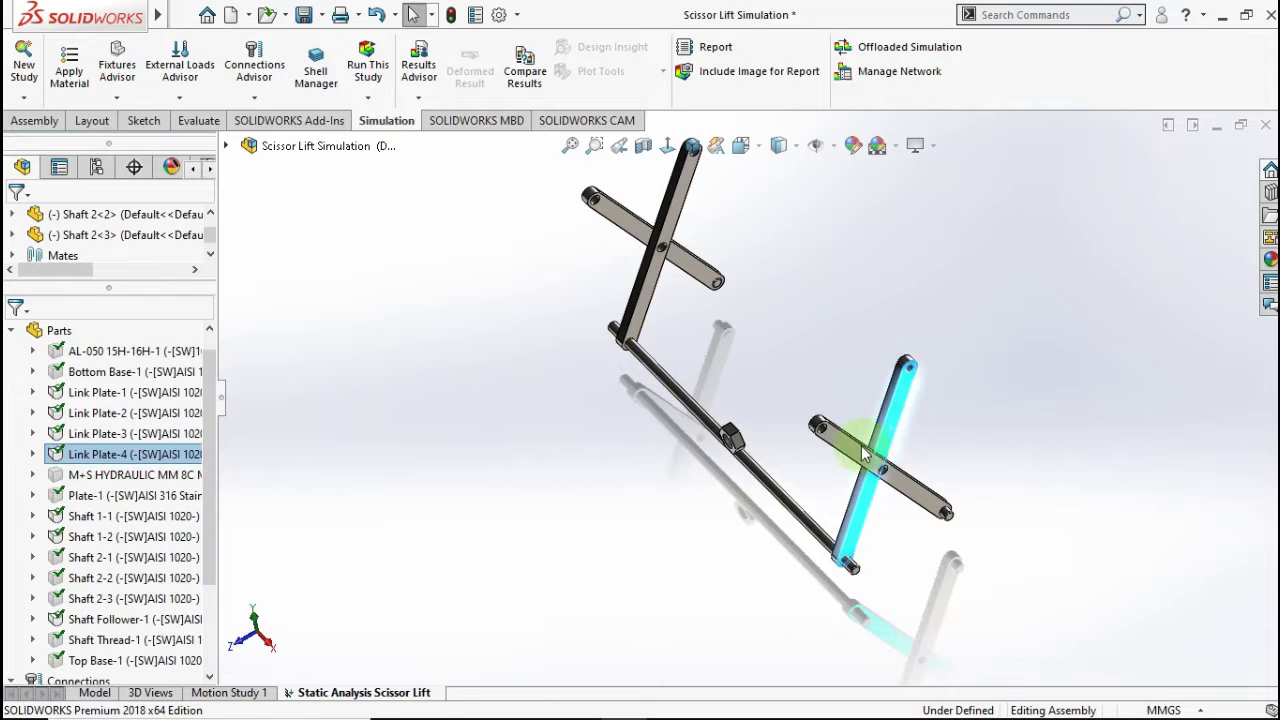
{"action": "left_click", "coordinate": [840, 450], "text": "ctrl"}
{"action": "left_click", "coordinate": [677, 224], "text": "ctrl"}
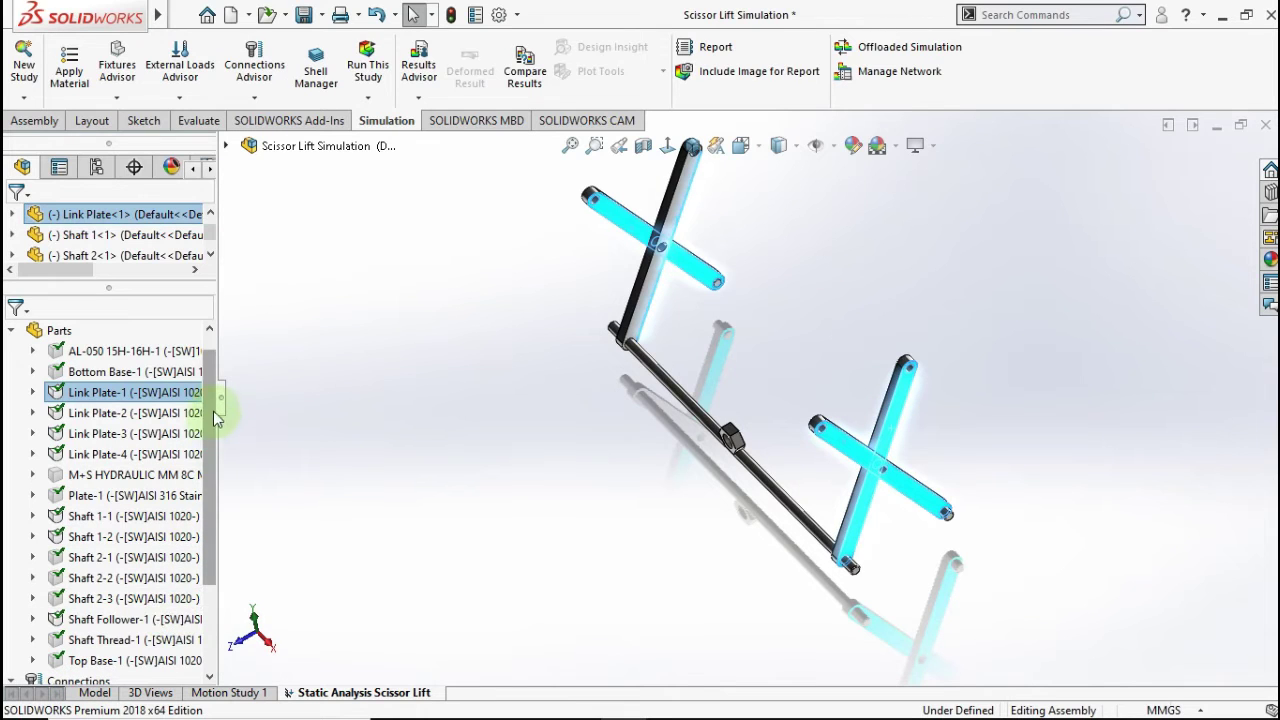
{"action": "left_click_drag", "start_coordinate": [217, 399], "coordinate": [250, 404]}
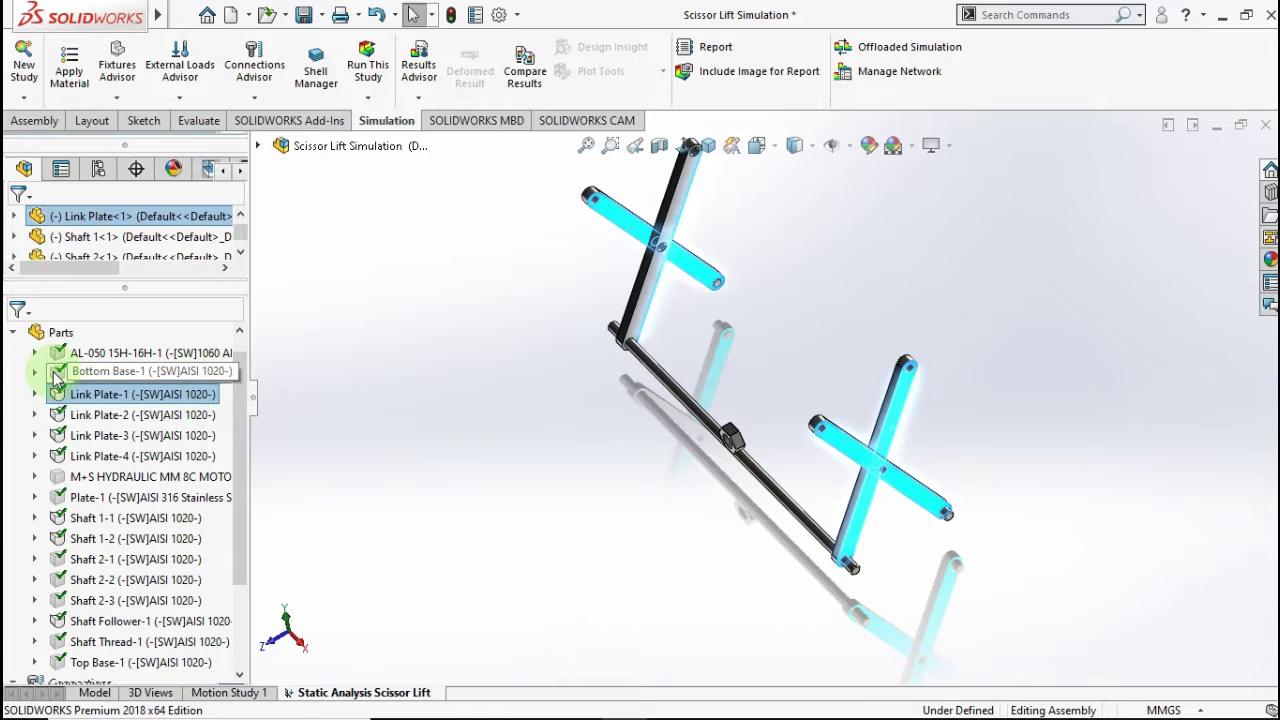
{"action": "left_click", "coordinate": [337, 404]}
{"action": "scroll", "coordinate": [163, 424], "scroll_direction": "down", "scroll_amount": 2}
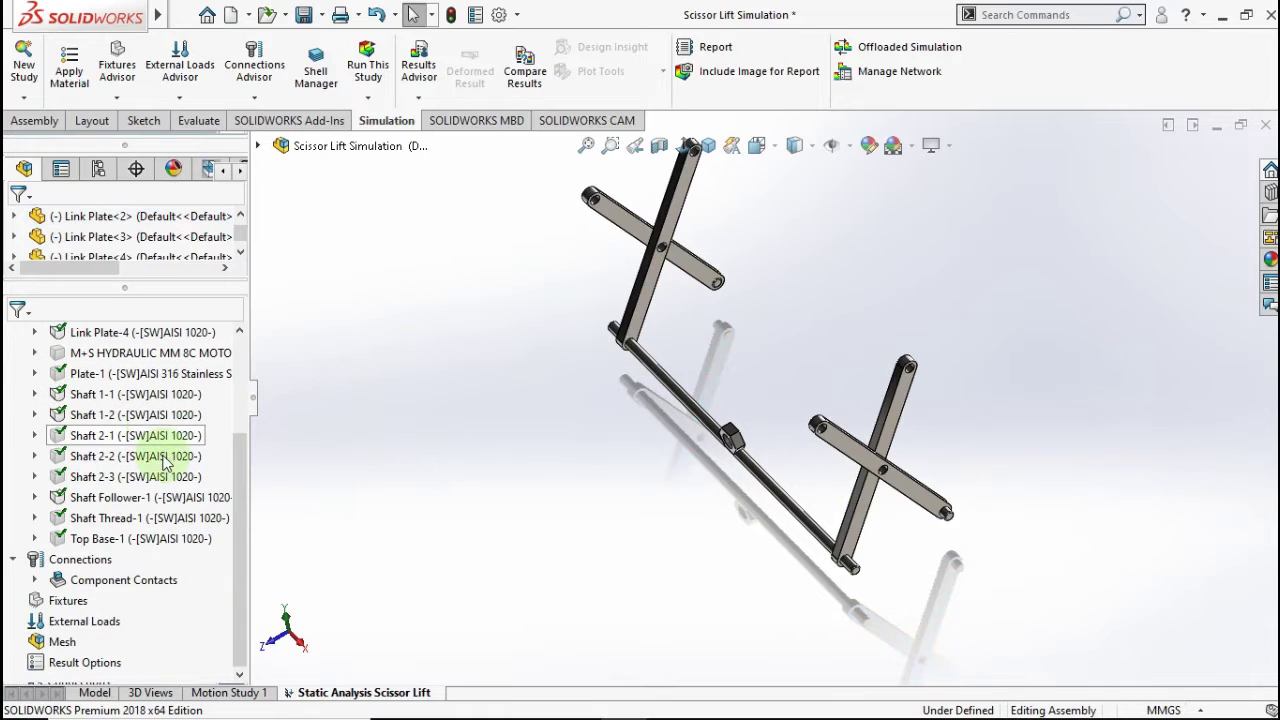
Step: Cancel the started contact set and hide the shaft follower
{"action": "right_click", "coordinate": [82, 563]}
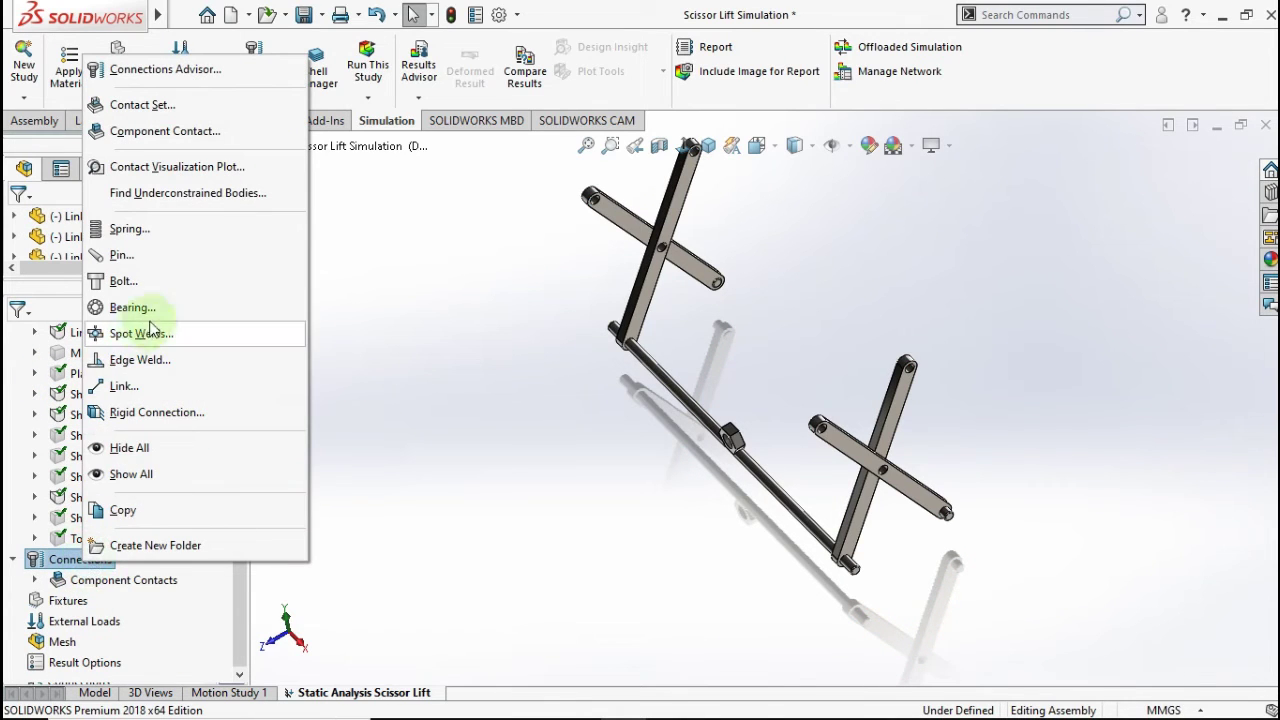
{"action": "key", "text": "Escape"}
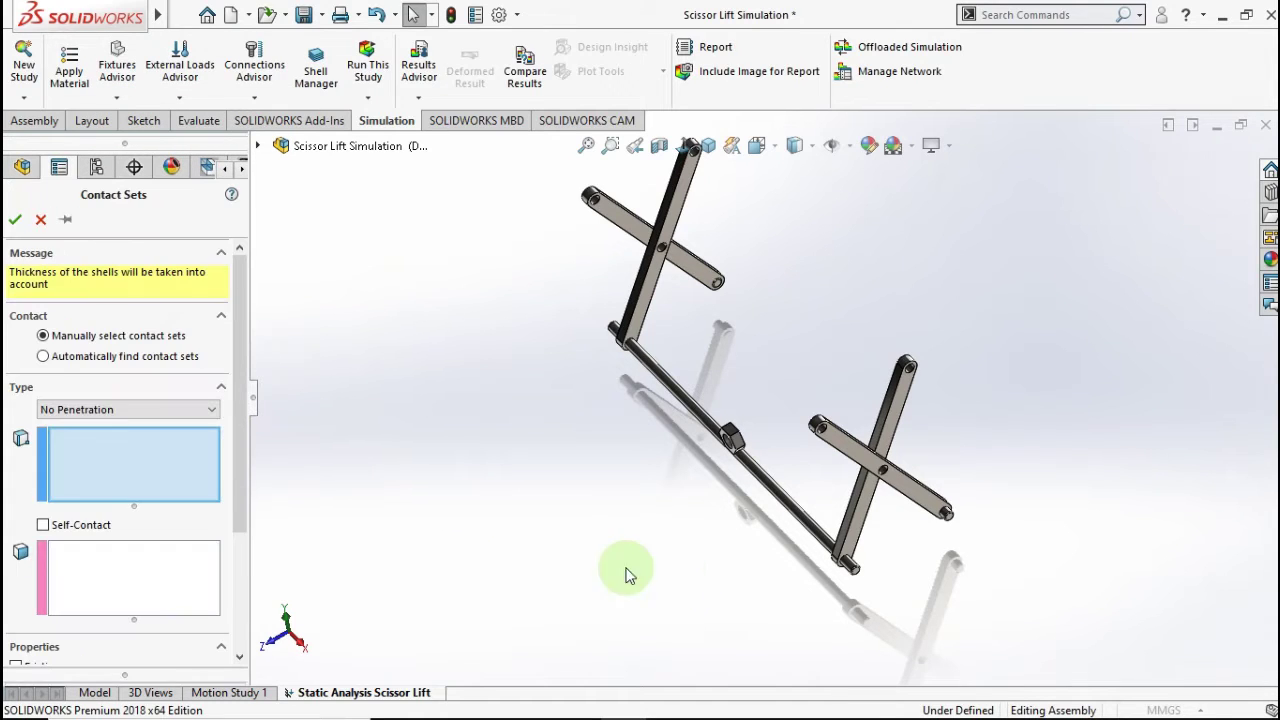
{"action": "left_click", "coordinate": [40, 221]}
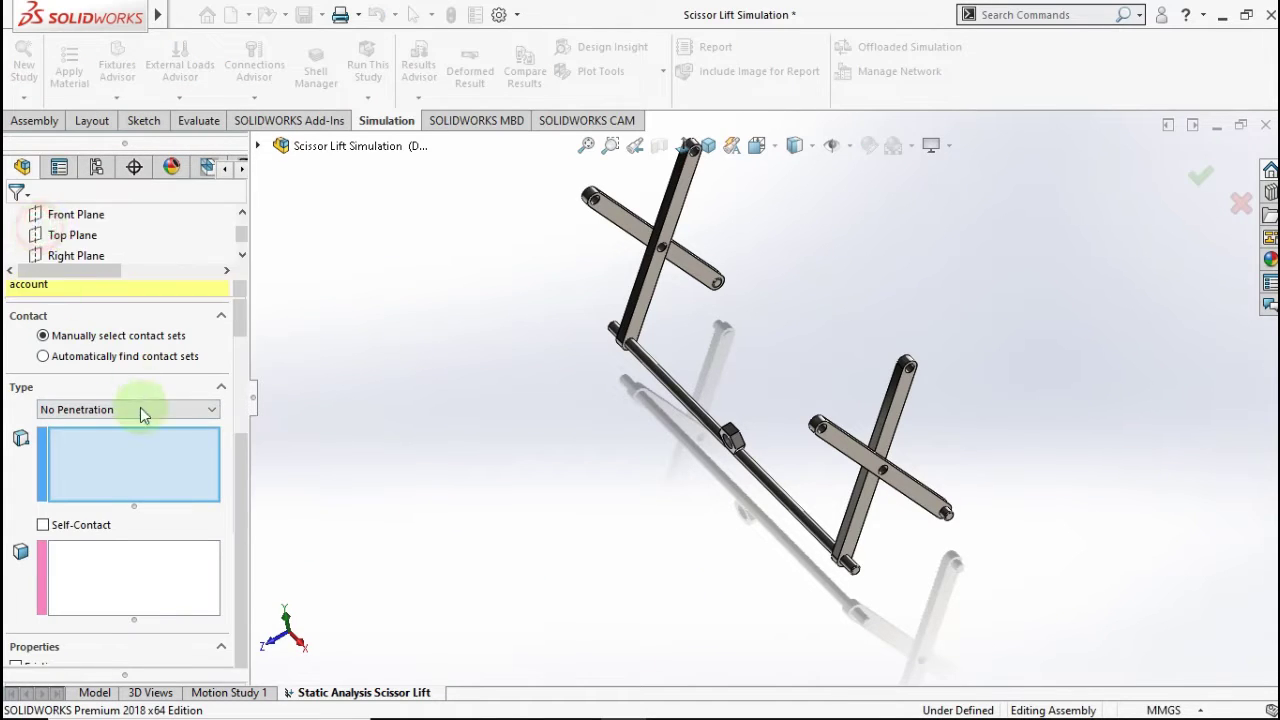
{"action": "scroll", "coordinate": [849, 560], "scroll_direction": "down", "scroll_amount": 3}
{"action": "left_click", "coordinate": [779, 500]}
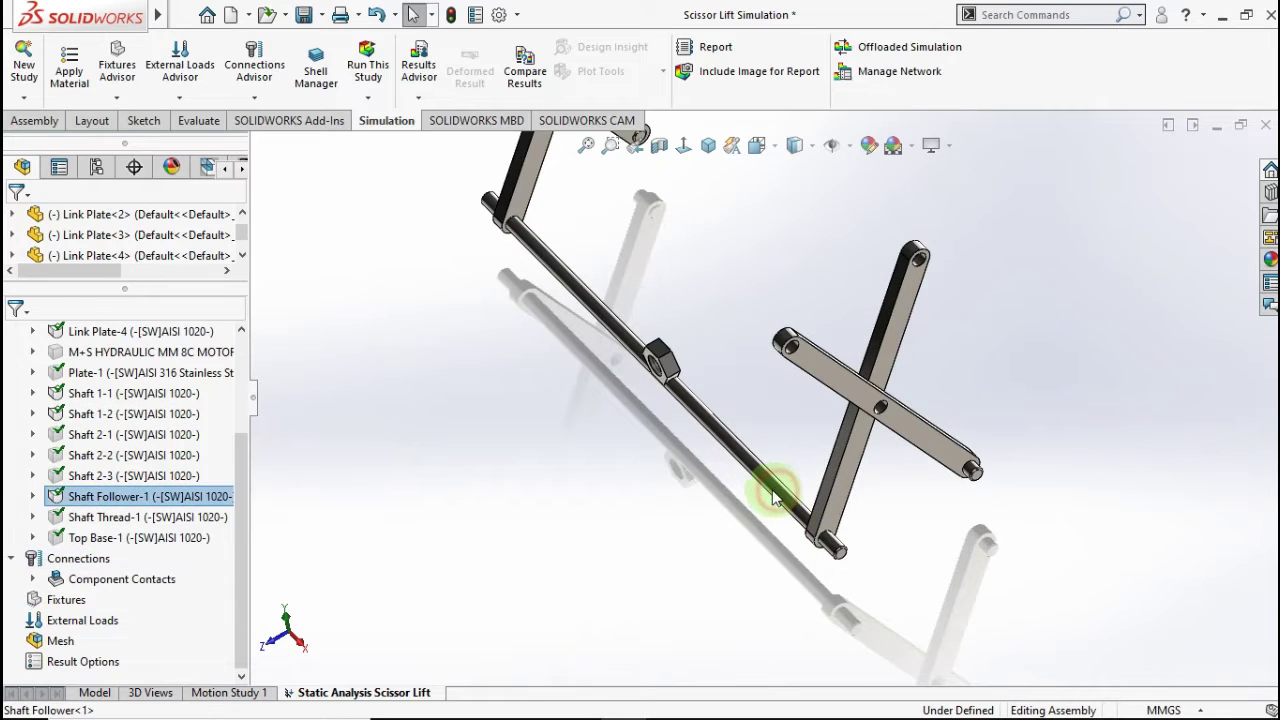
{"action": "left_click", "coordinate": [950, 388]}
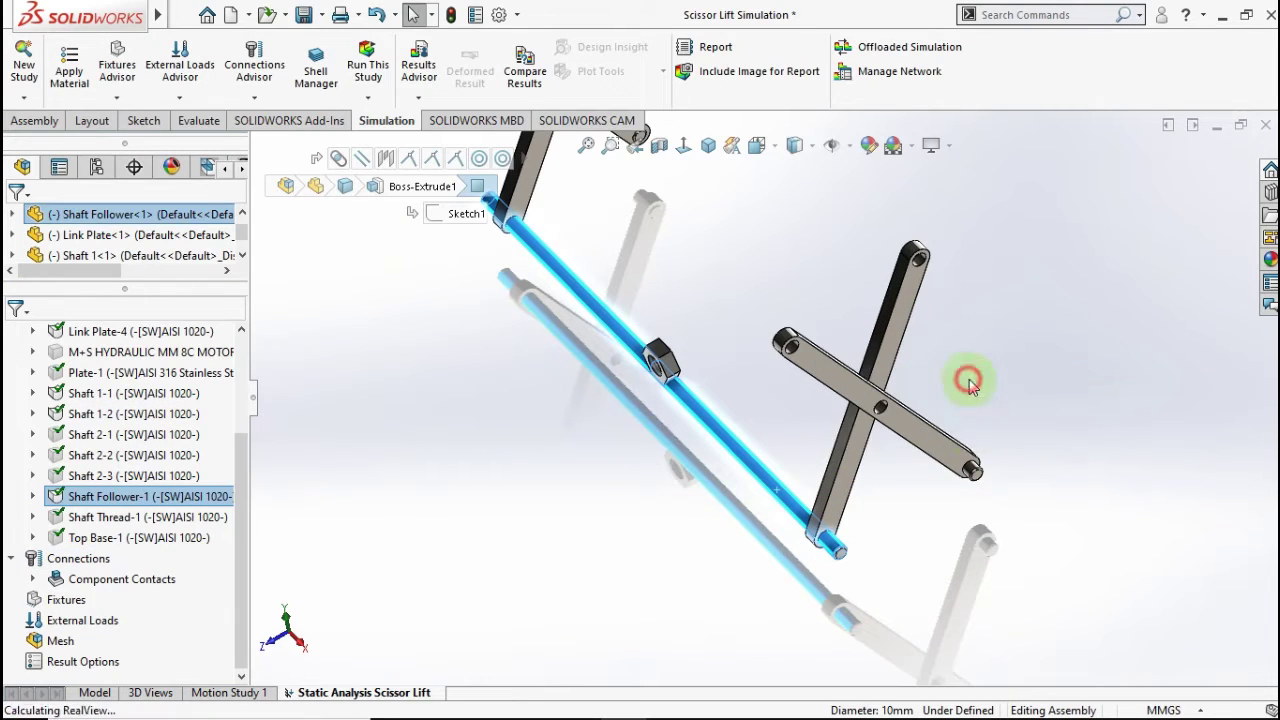
Step: Make Shaft 1-1 transparent
{"action": "scroll", "coordinate": [960, 478], "scroll_direction": "down", "scroll_amount": 3}
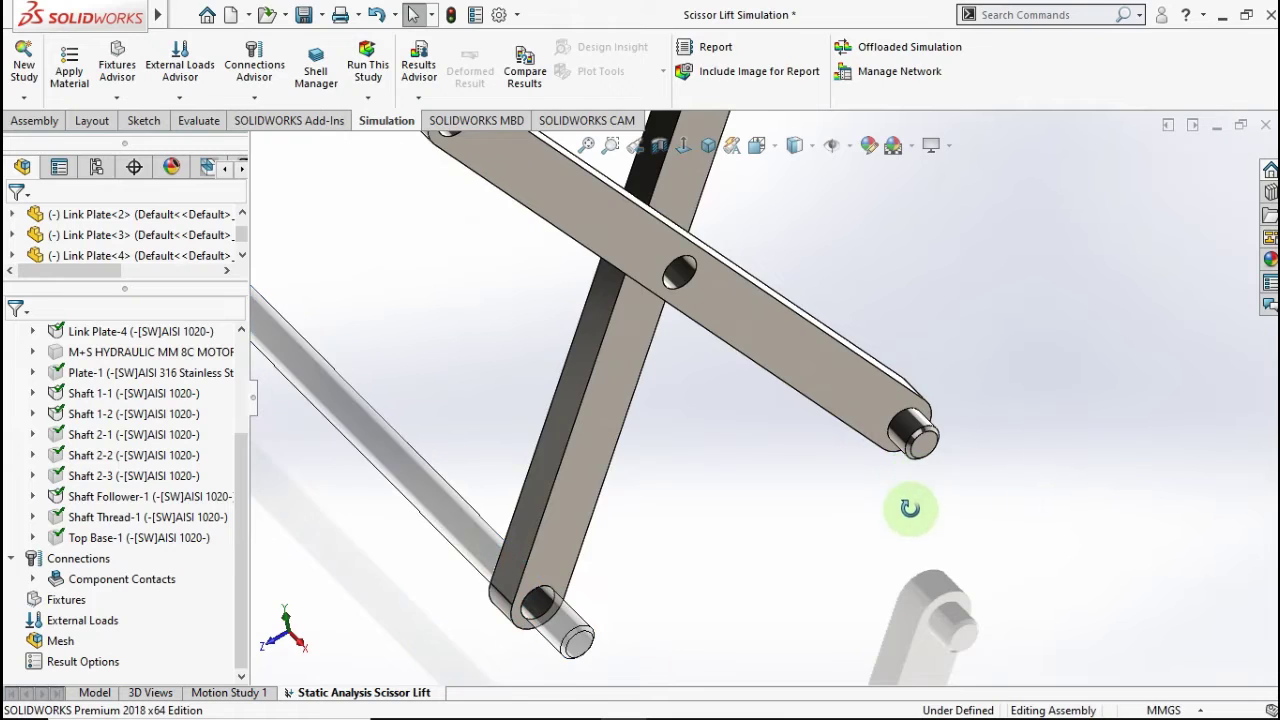
{"action": "middle_click_drag", "start_coordinate": [908, 505], "coordinate": [910, 430]}
{"action": "left_click", "coordinate": [912, 430]}
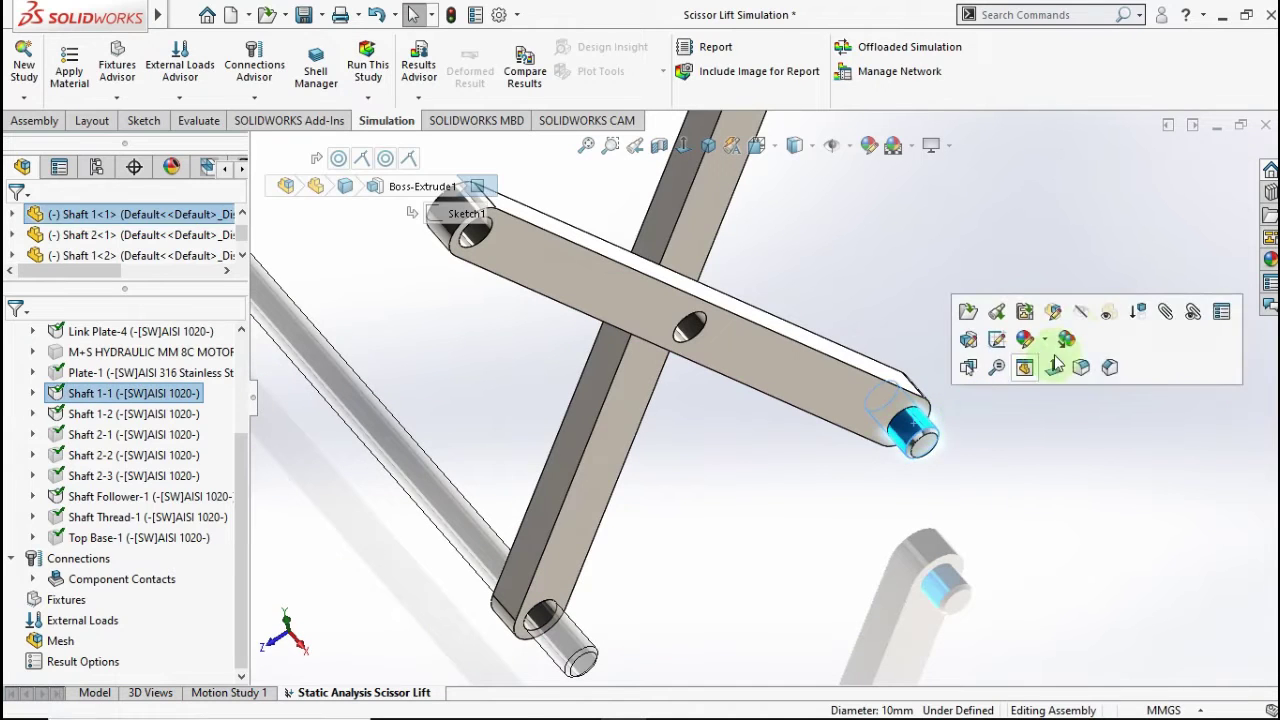
{"action": "left_click", "coordinate": [1106, 313]}
{"action": "left_click", "coordinate": [971, 471]}
Step: Make Shaft 1-2 transparent and turn the lower cross link to face forward
{"action": "middle_click_drag", "start_coordinate": [971, 471], "coordinate": [609, 329]}
{"action": "scroll", "coordinate": [629, 257], "scroll_direction": "up", "scroll_amount": 5}
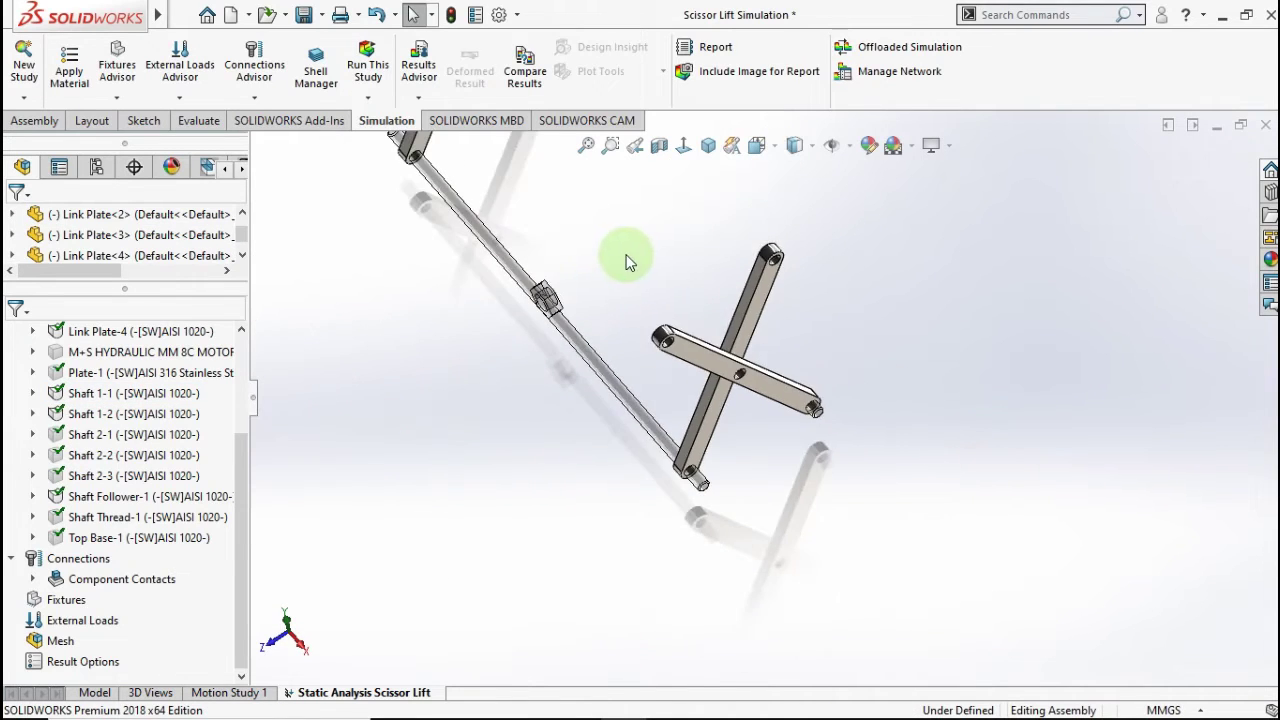
{"action": "scroll", "coordinate": [654, 217], "scroll_direction": "down", "scroll_amount": 6}
{"action": "scroll", "coordinate": [653, 216], "scroll_direction": "down", "scroll_amount": 5}
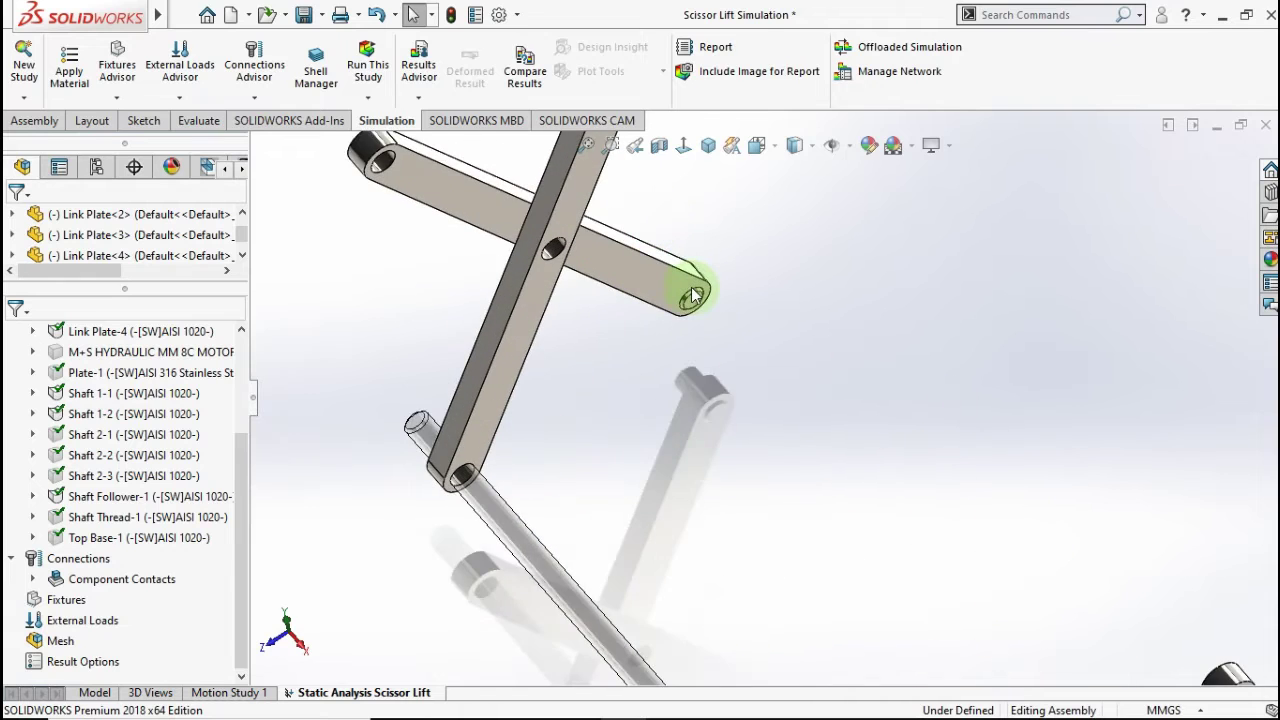
{"action": "left_click", "coordinate": [721, 365]}
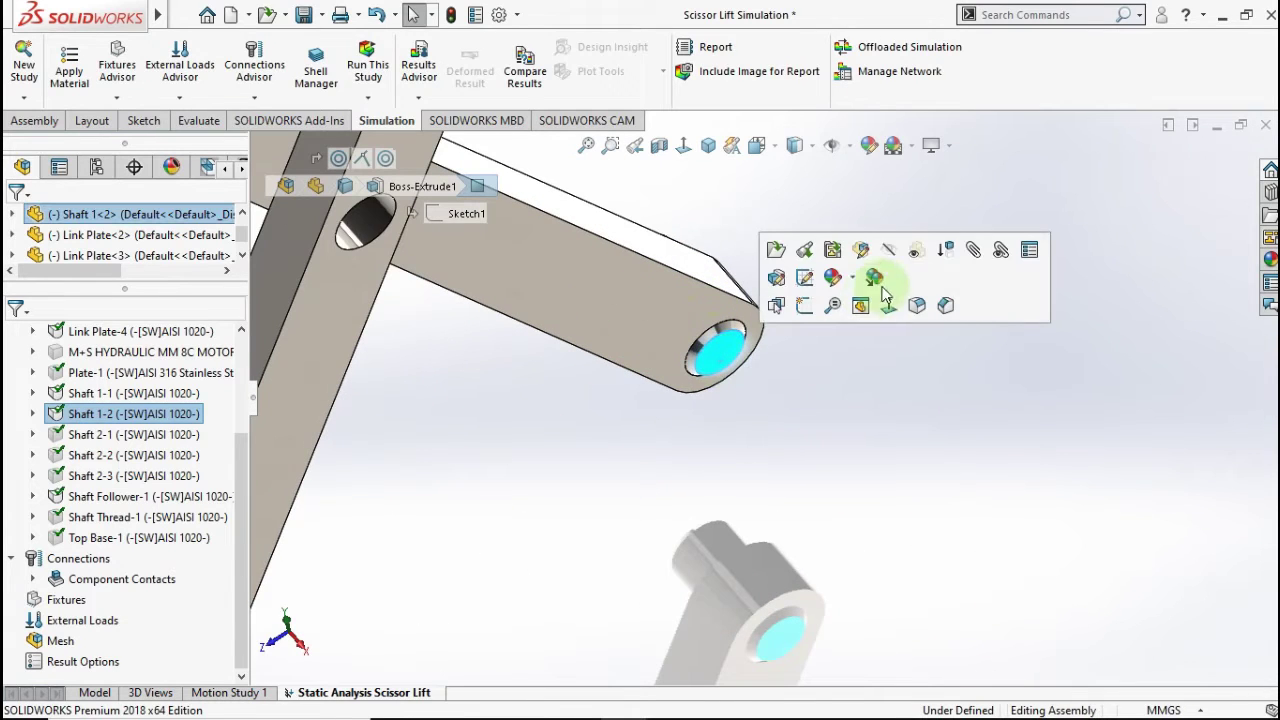
{"action": "left_click", "coordinate": [913, 258]}
{"action": "scroll", "coordinate": [766, 489], "scroll_direction": "up", "scroll_amount": 8}
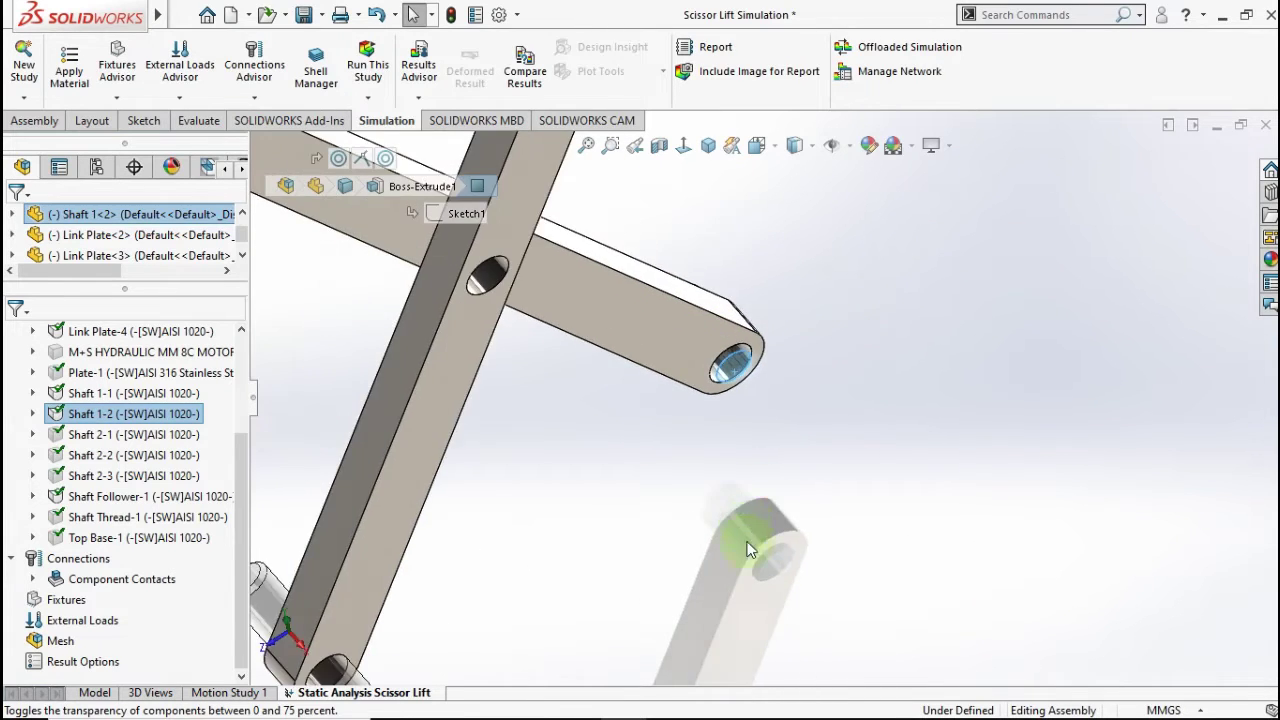
{"action": "left_click", "coordinate": [749, 545]}
{"action": "middle_click_drag", "start_coordinate": [810, 590], "coordinate": [849, 580]}
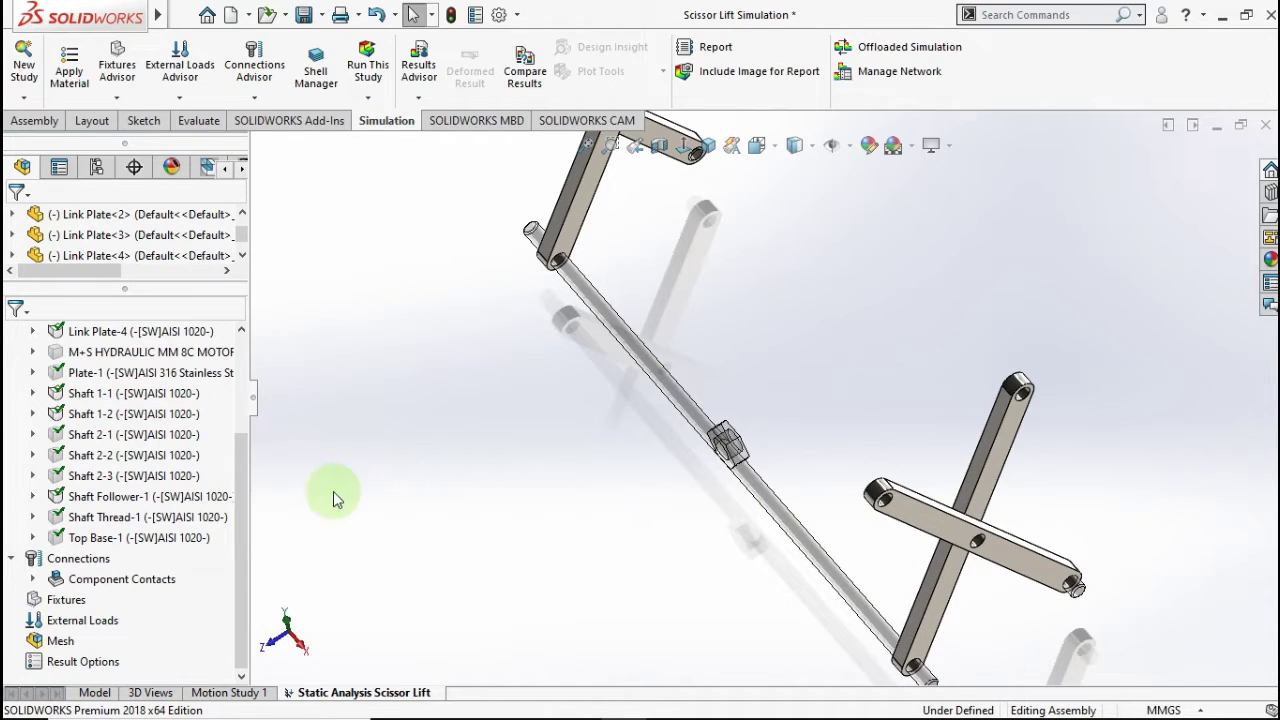
Step: Start a new contact set with the shaft follower face as Set 1
{"action": "right_click", "coordinate": [94, 585]}
{"action": "right_click", "coordinate": [74, 564]}
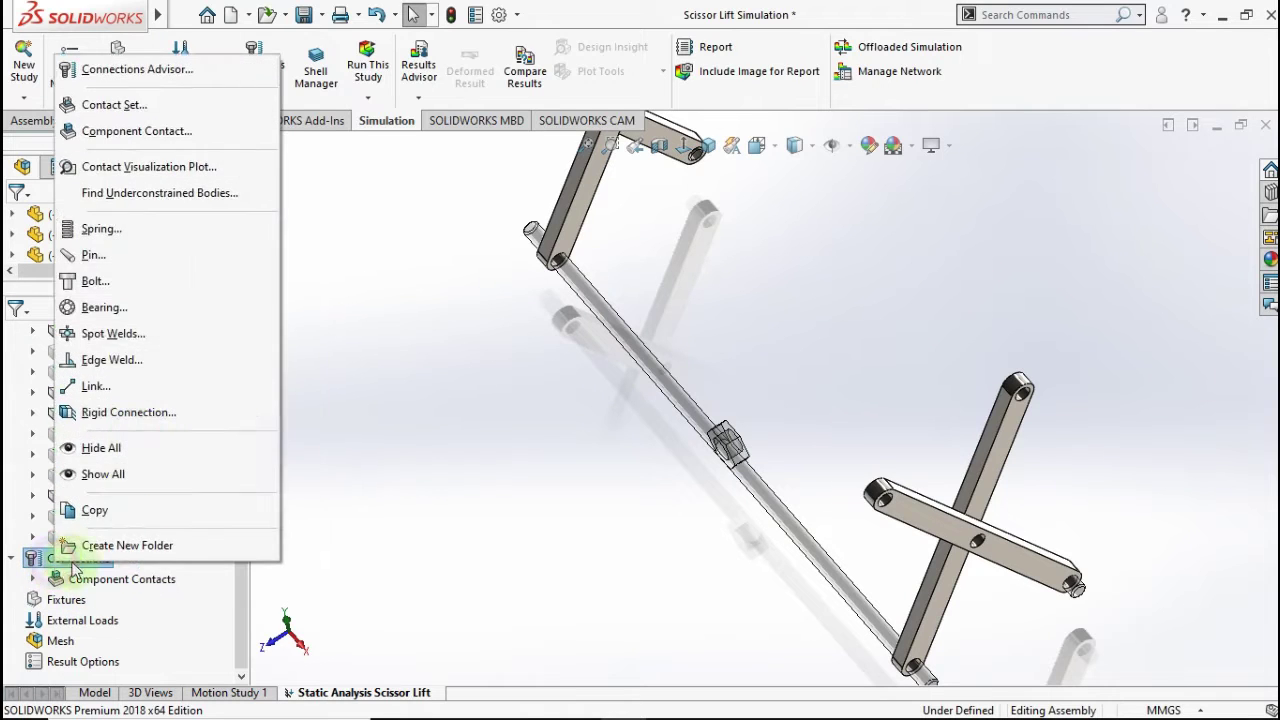
{"action": "left_click", "coordinate": [108, 105]}
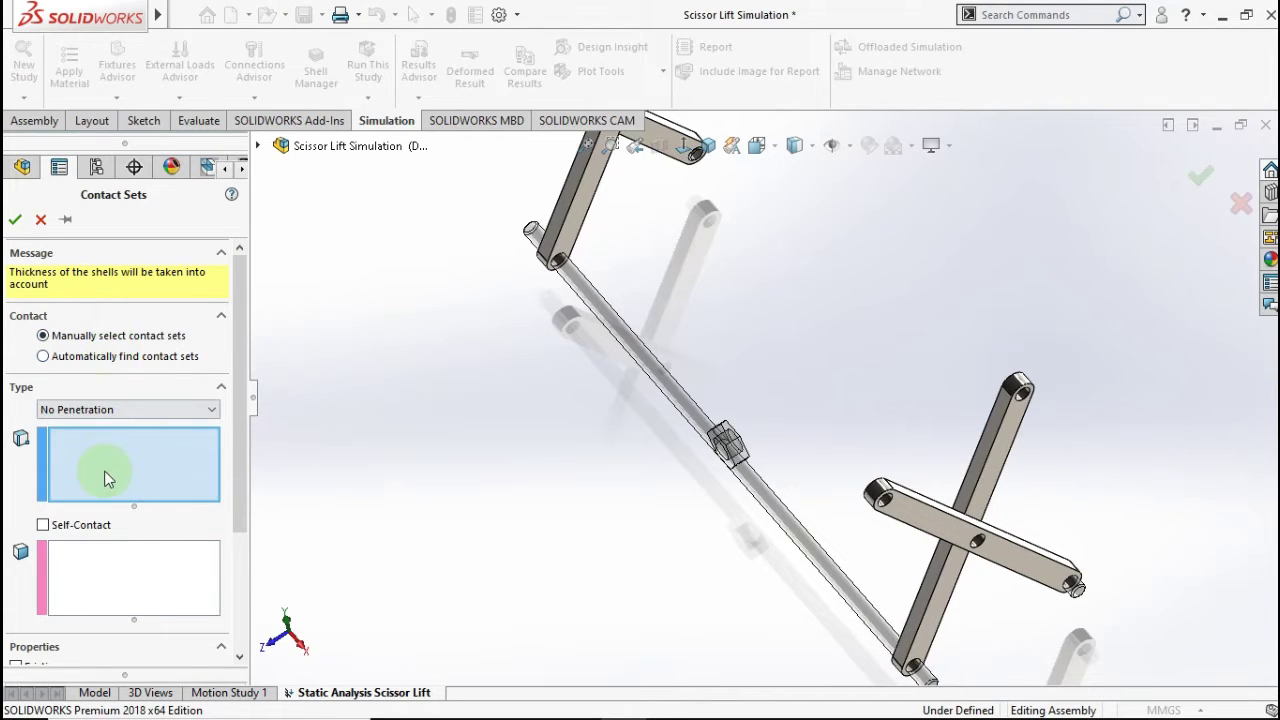
{"action": "left_click", "coordinate": [800, 542]}
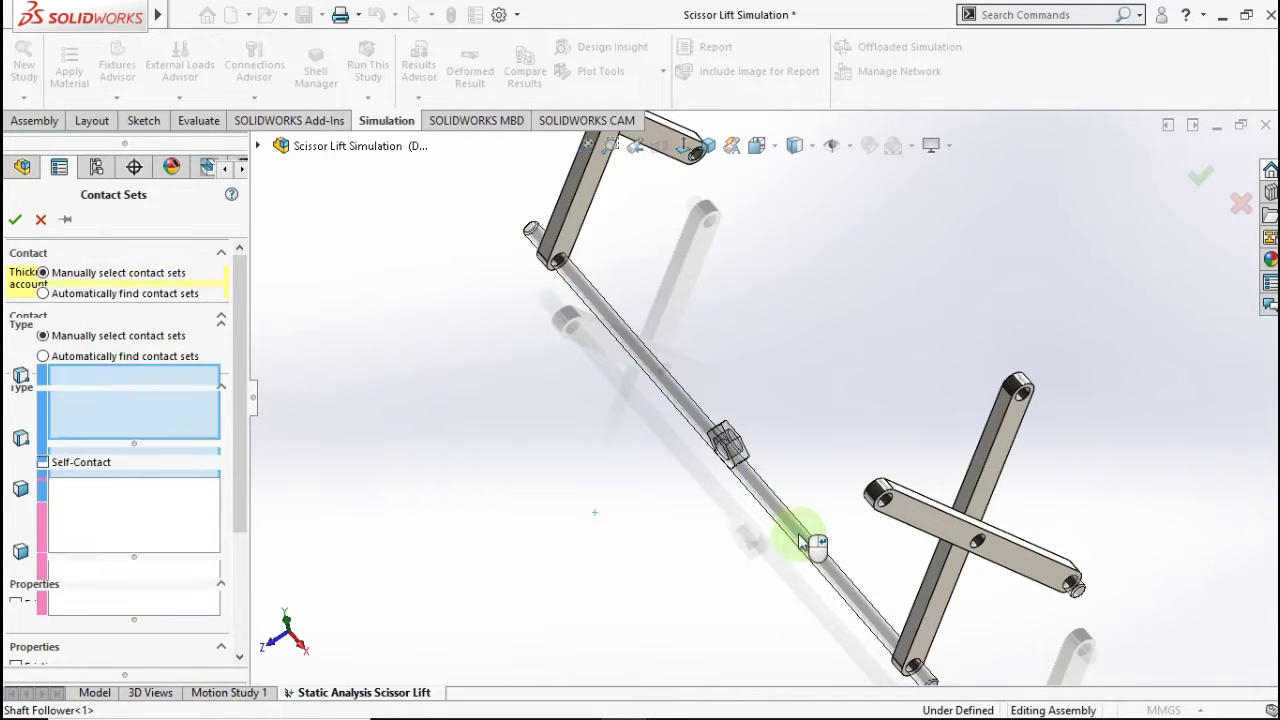
{"action": "left_click", "coordinate": [114, 610]}
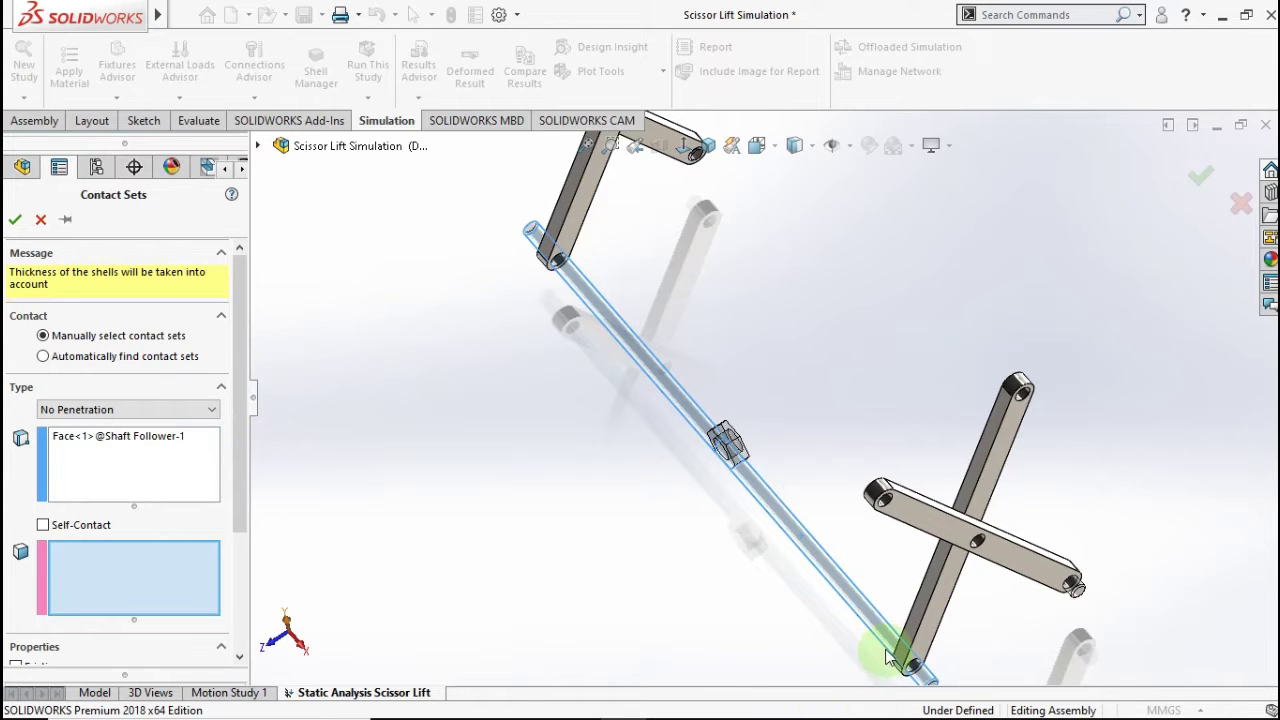
{"action": "scroll", "coordinate": [915, 620], "scroll_direction": "down", "scroll_amount": 3}
{"action": "scroll", "coordinate": [922, 589], "scroll_direction": "down", "scroll_amount": 3}
Step: Add the Link Plate-4 and Link Plate-3 hole faces as Set 2, enable 0.05 friction, and confirm
{"action": "left_click", "coordinate": [805, 485]}
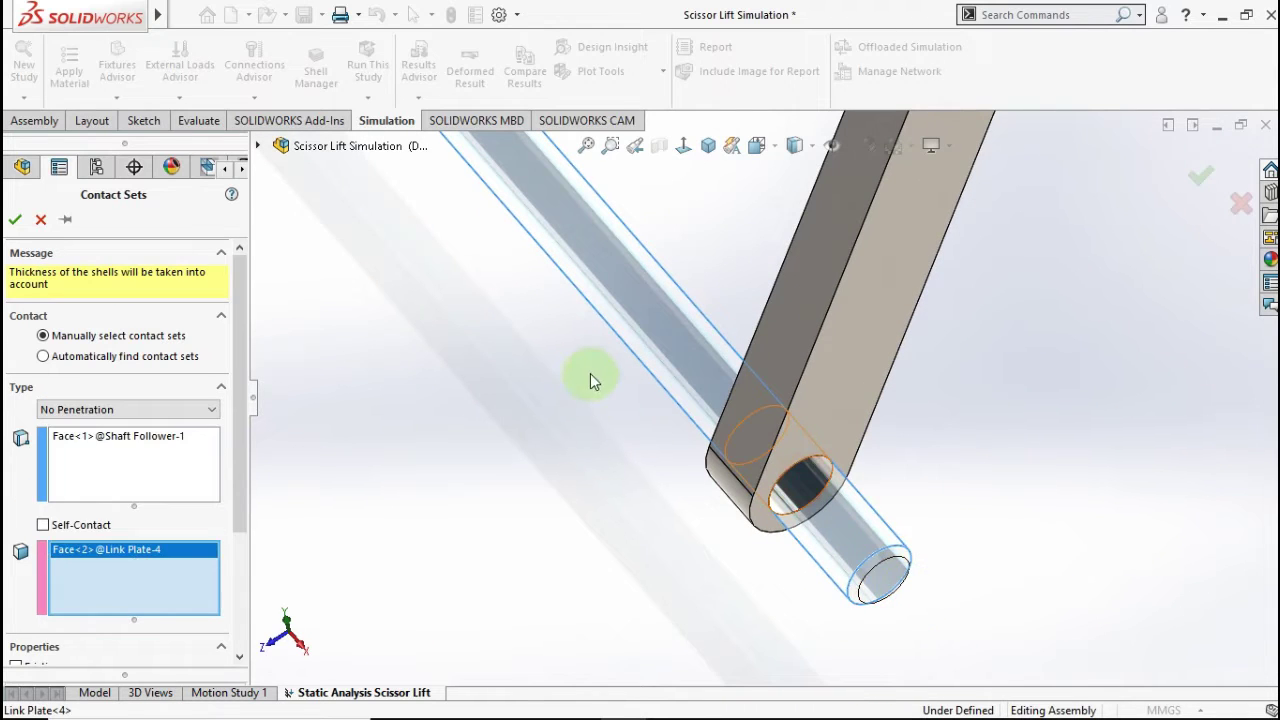
{"action": "scroll", "coordinate": [590, 373], "scroll_direction": "up", "scroll_amount": 6}
{"action": "scroll", "coordinate": [665, 220], "scroll_direction": "down", "scroll_amount": 4}
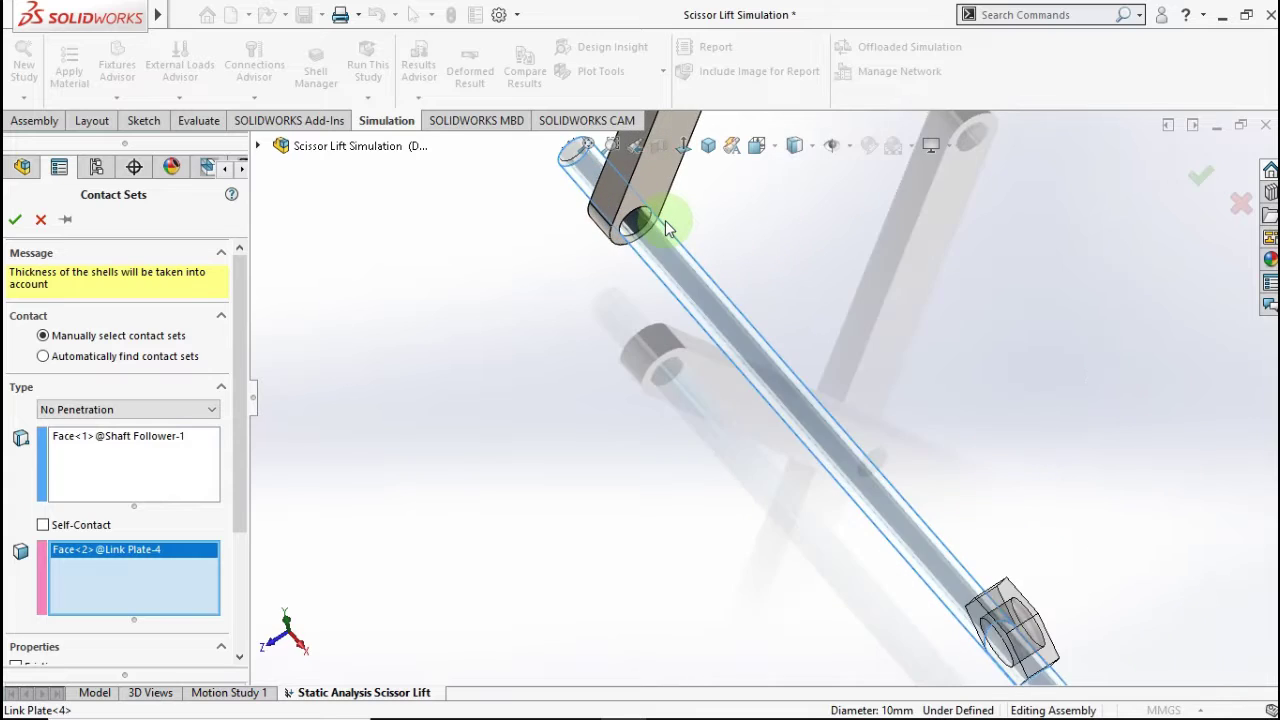
{"action": "left_click", "coordinate": [637, 248]}
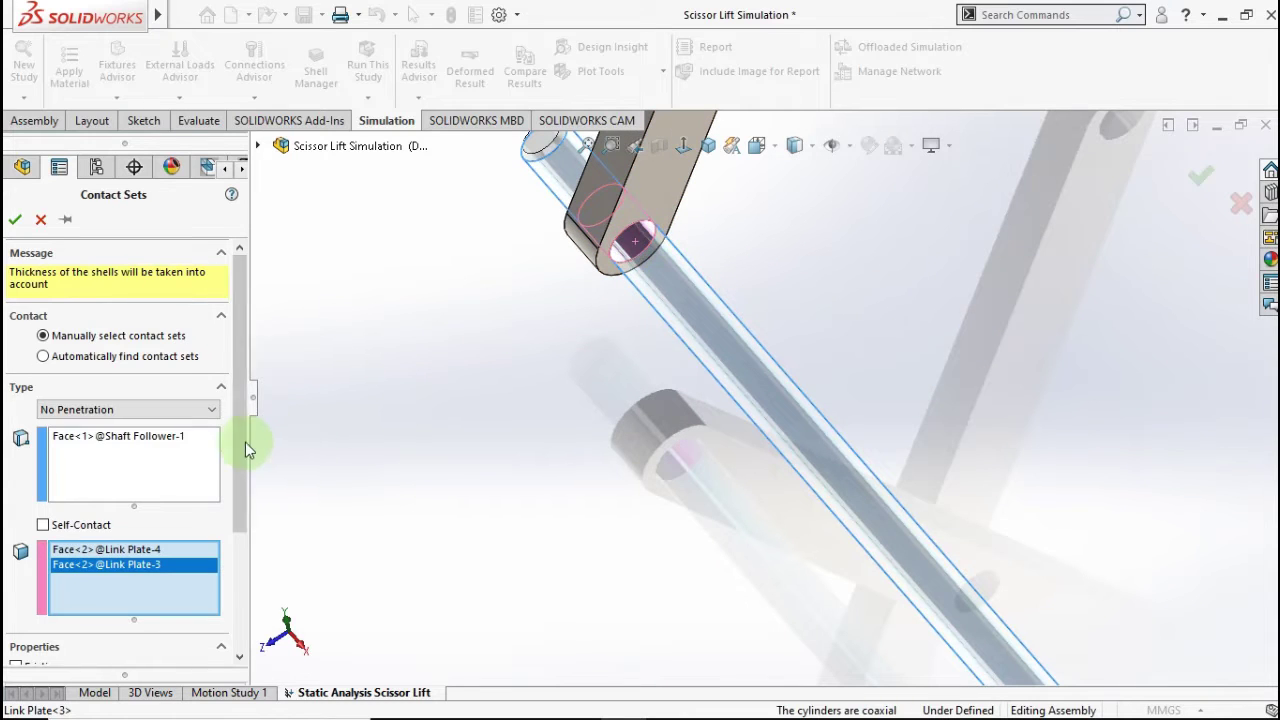
{"action": "left_click_drag", "start_coordinate": [241, 440], "coordinate": [241, 545]}
{"action": "left_click", "coordinate": [38, 499]}
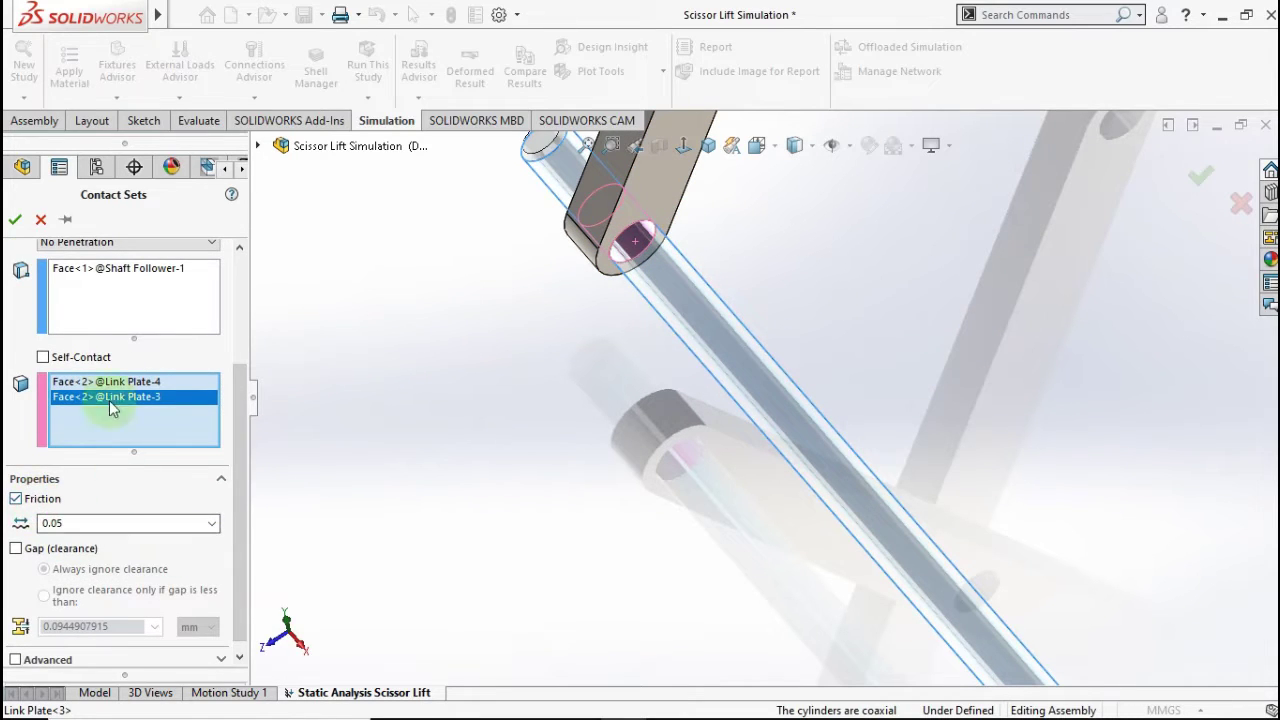
{"action": "left_click", "coordinate": [18, 220]}
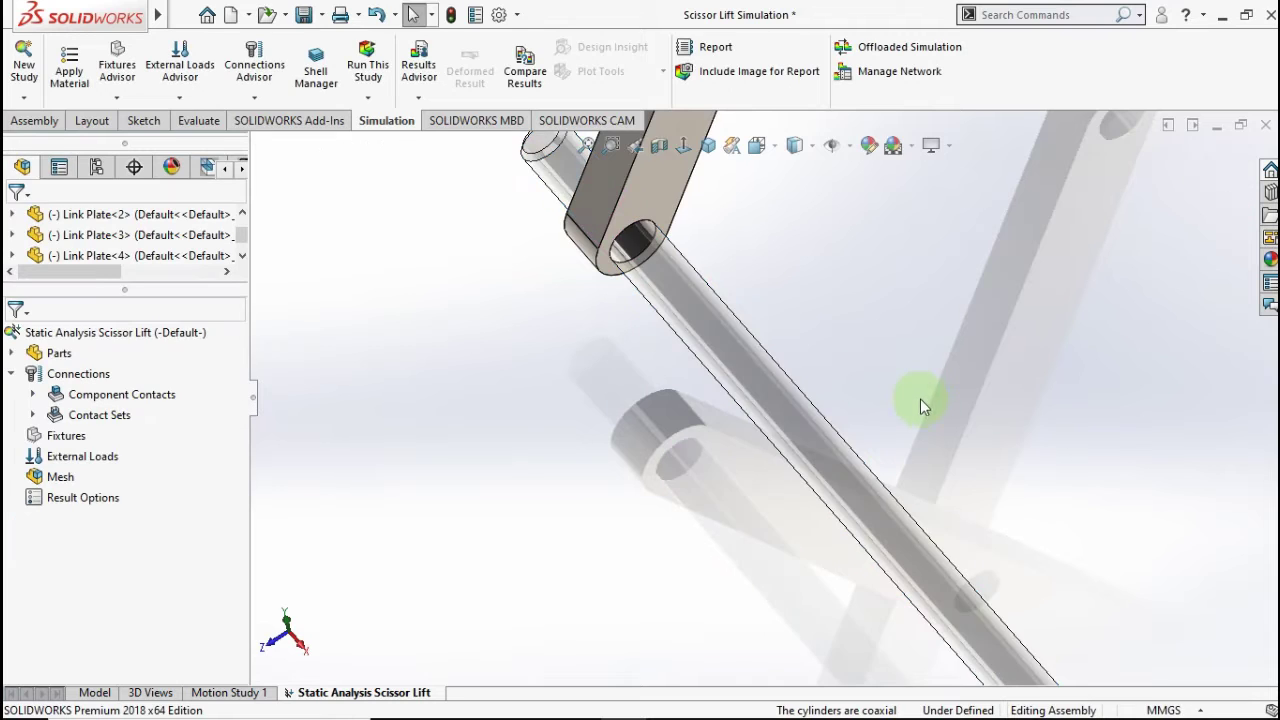
{"action": "scroll", "coordinate": [977, 423], "scroll_direction": "up", "scroll_amount": 5}
{"action": "scroll", "coordinate": [1100, 600], "scroll_direction": "down", "scroll_amount": 3}
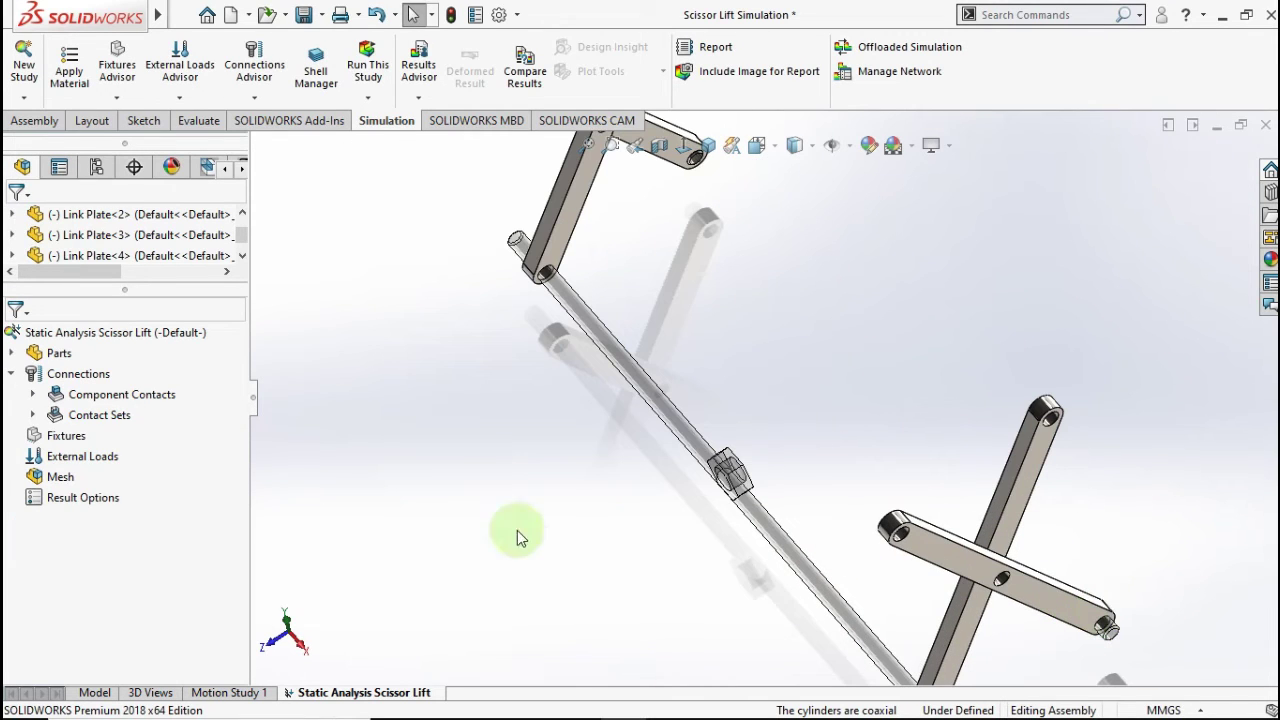
Step: Create a No Penetration contact set, friction 0.05, between the Shaft 1-1 face and Link Plate-2 hole
{"action": "left_click", "coordinate": [70, 376]}
{"action": "right_click", "coordinate": [70, 376]}
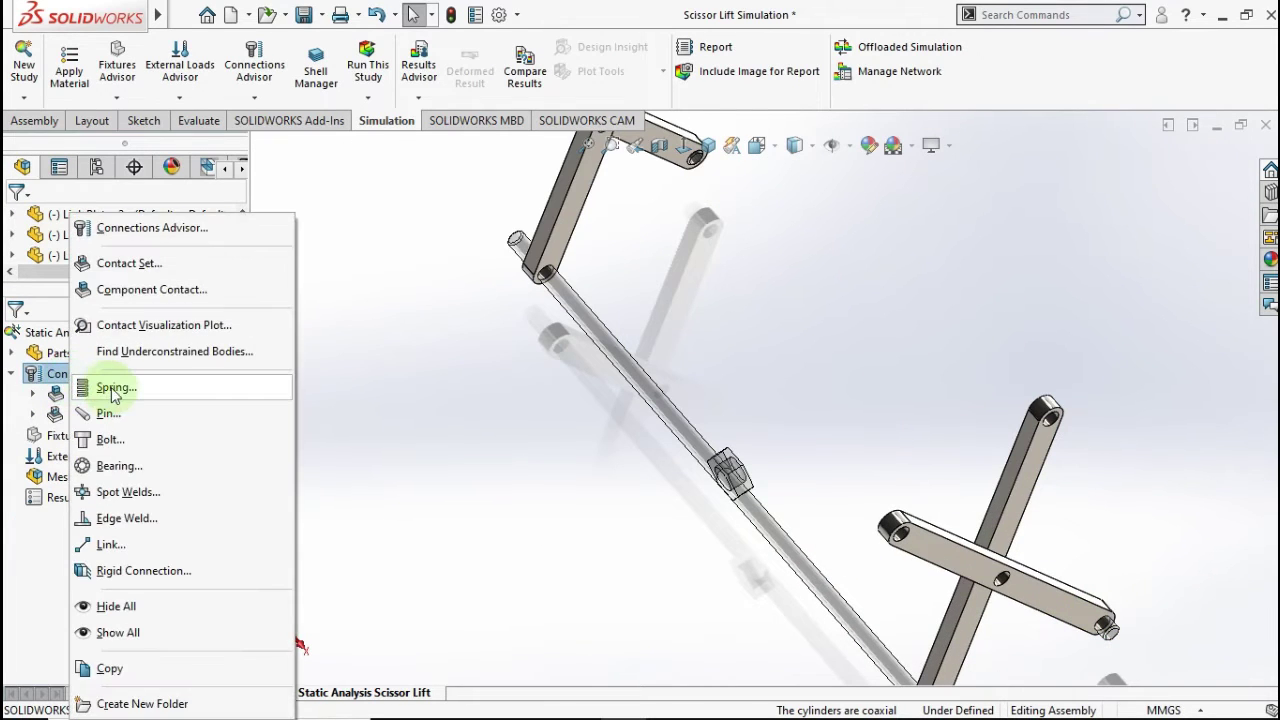
{"action": "left_click", "coordinate": [122, 265]}
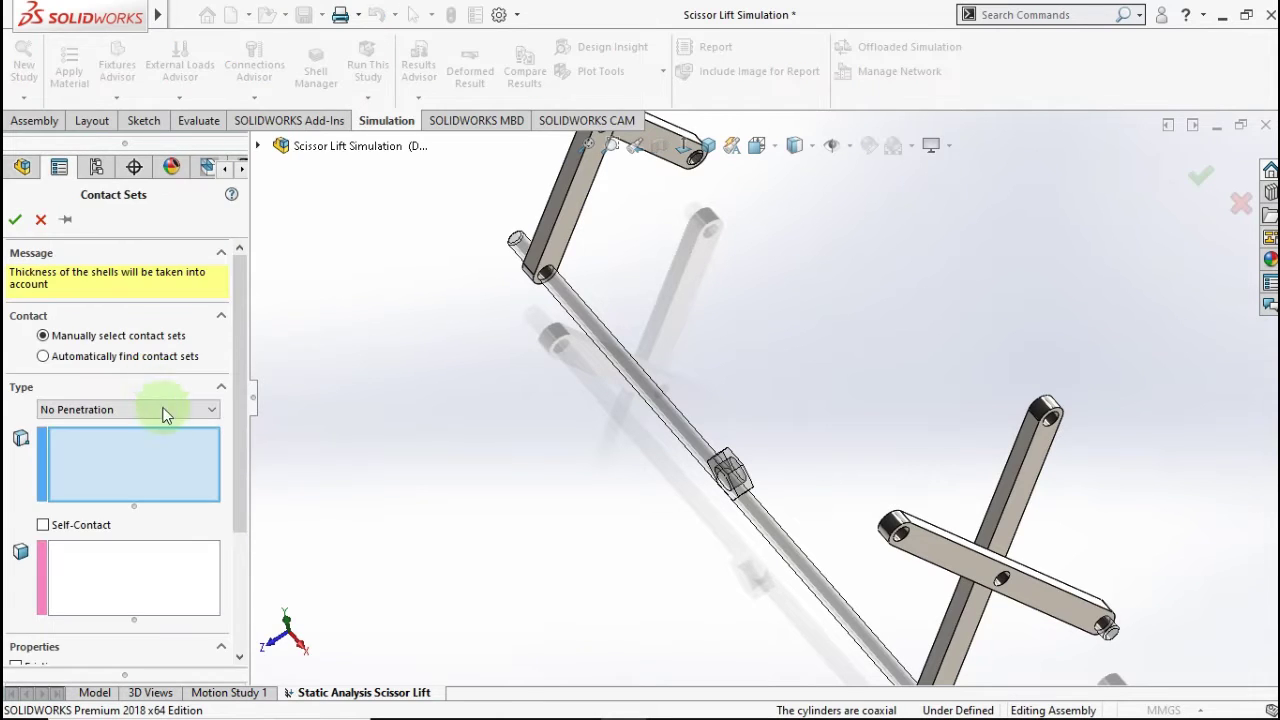
{"action": "scroll", "coordinate": [1204, 655], "scroll_direction": "down", "scroll_amount": 10}
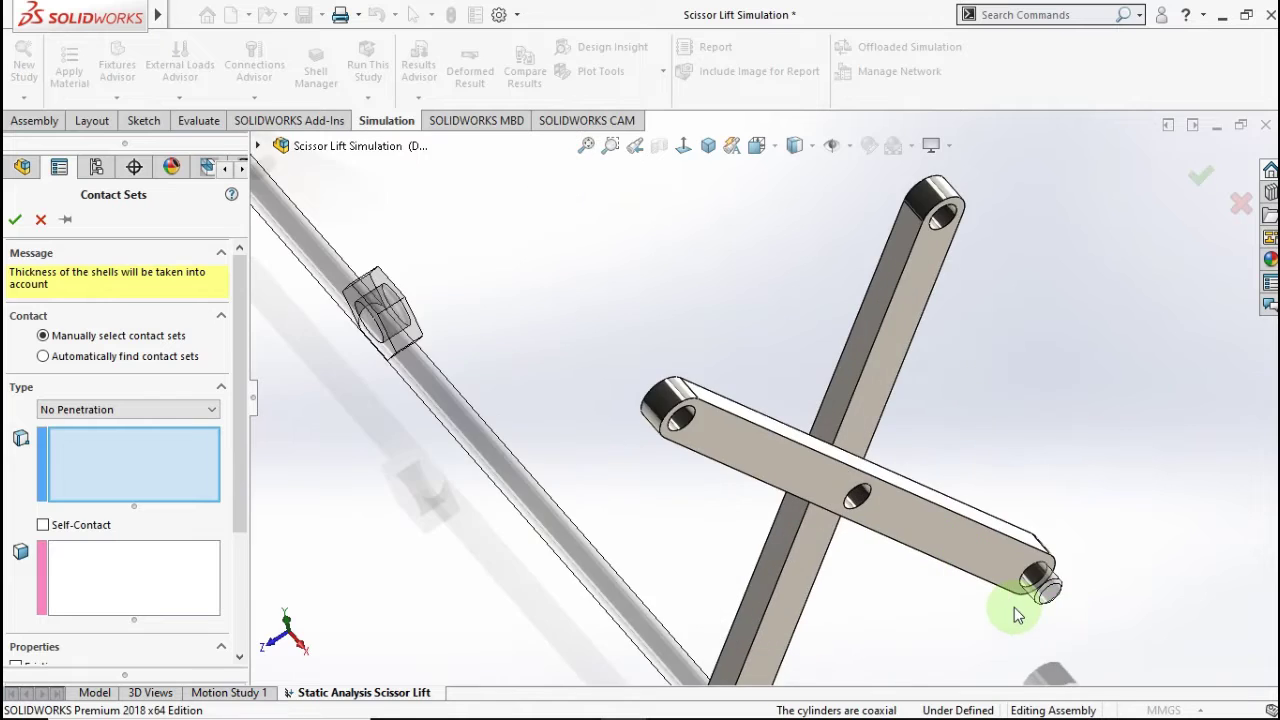
{"action": "middle_click_drag", "start_coordinate": [988, 510], "coordinate": [986, 466]}
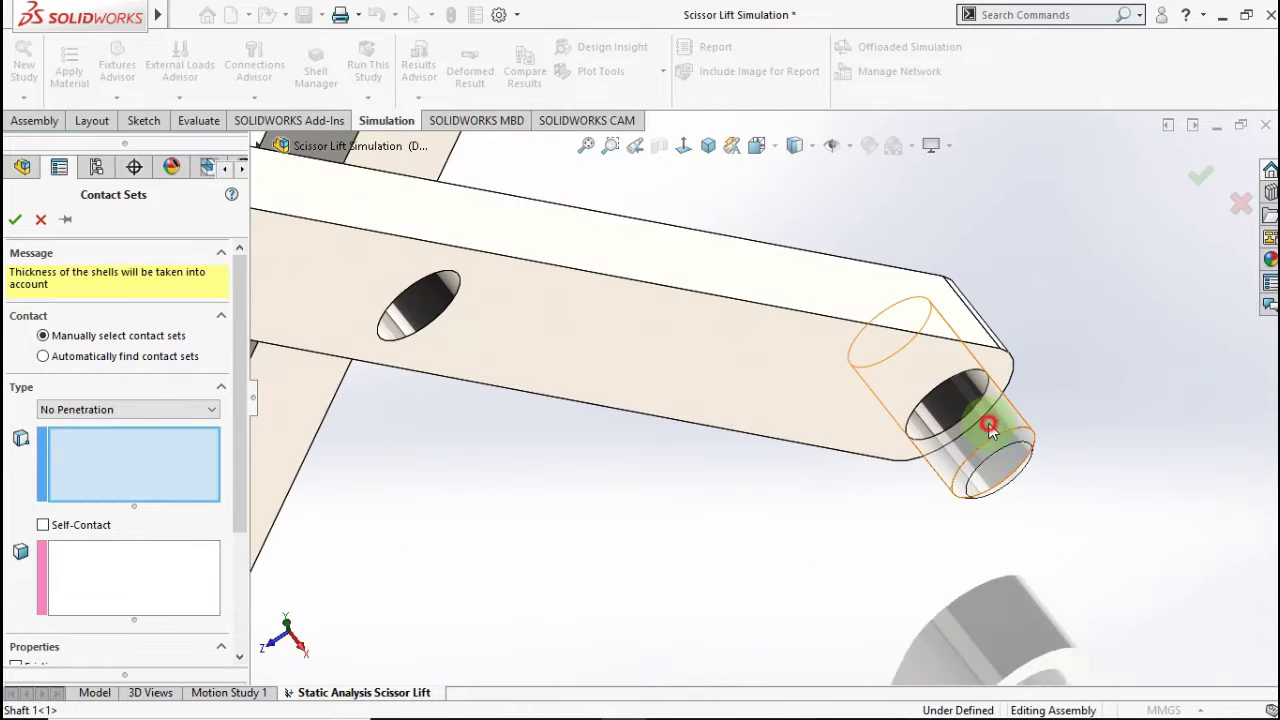
{"action": "left_click", "coordinate": [988, 428]}
{"action": "left_click", "coordinate": [129, 571]}
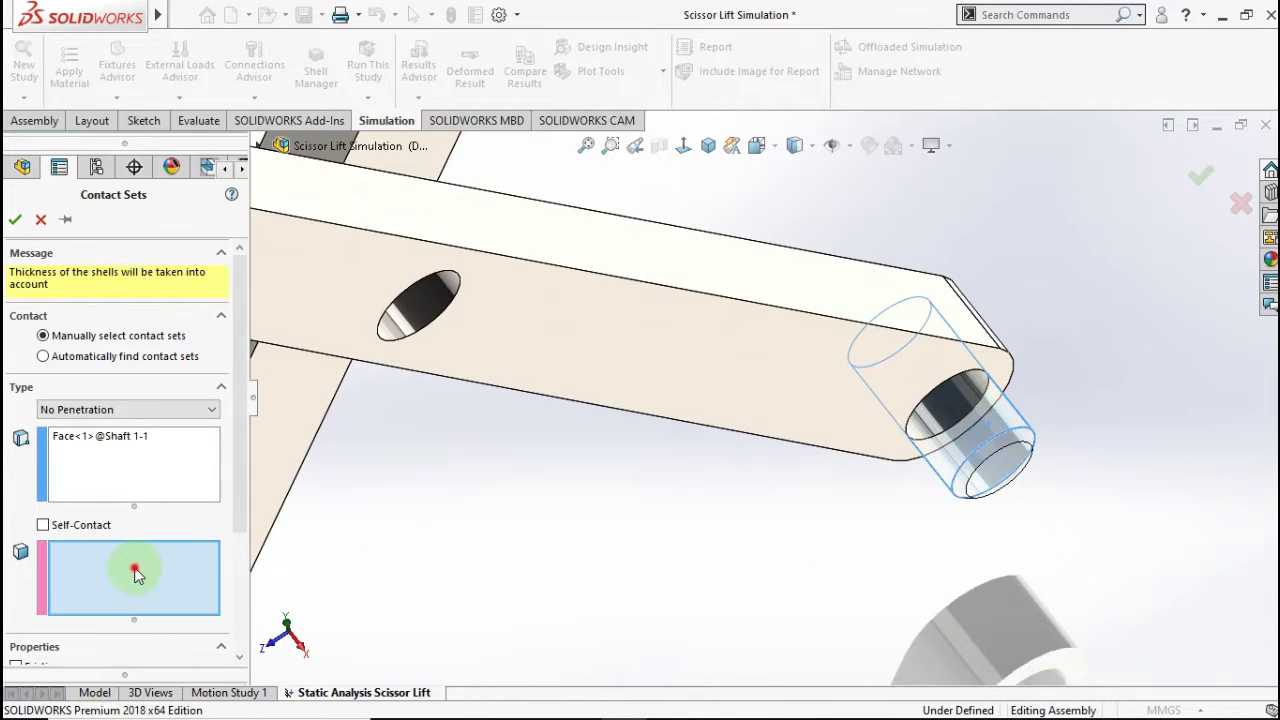
{"action": "left_click", "coordinate": [942, 411]}
{"action": "left_click_drag", "start_coordinate": [243, 480], "coordinate": [188, 564]}
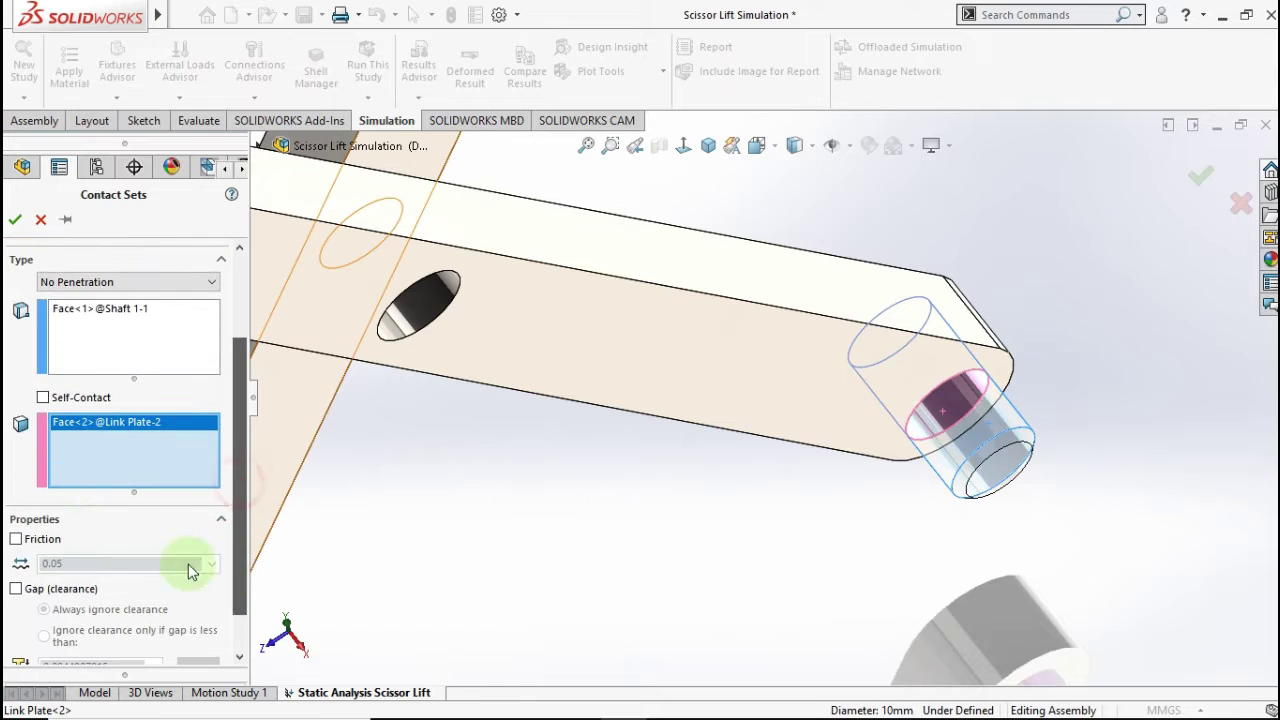
{"action": "left_click", "coordinate": [16, 539]}
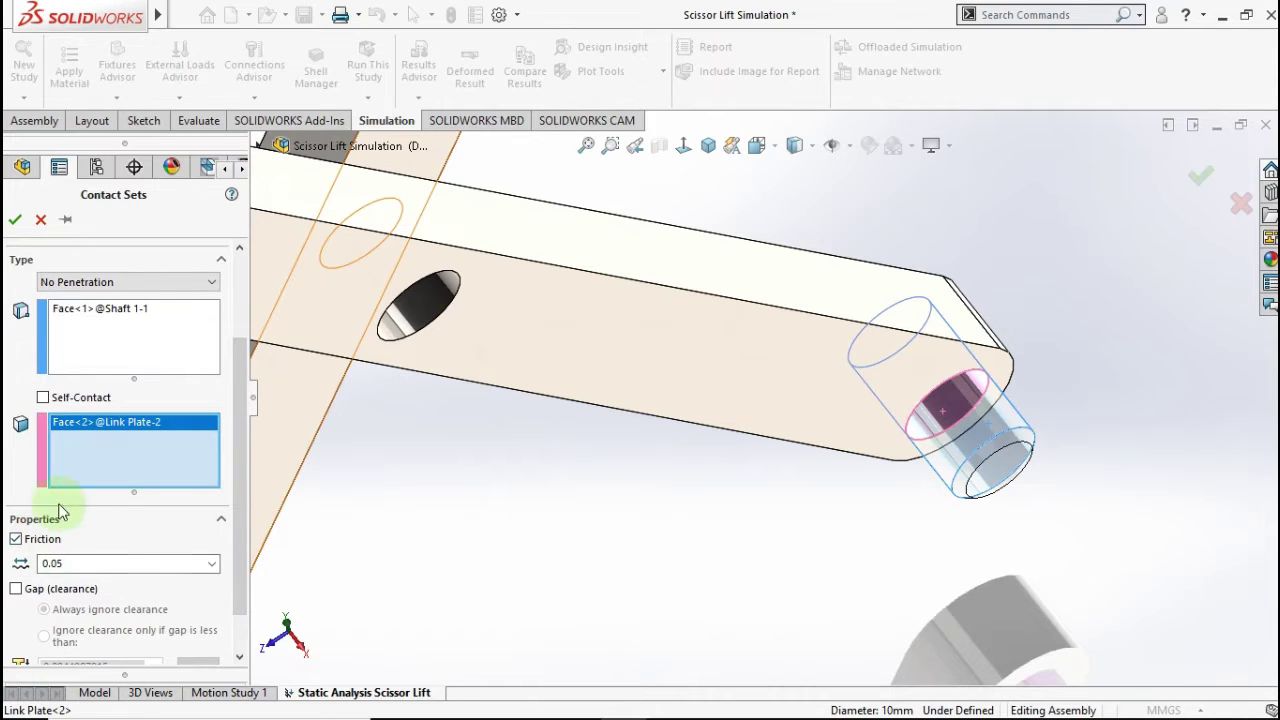
{"action": "left_click", "coordinate": [18, 226]}
Step: Start a third contact set with the Shaft 1-2 face as Set 1
{"action": "left_click", "coordinate": [86, 378]}
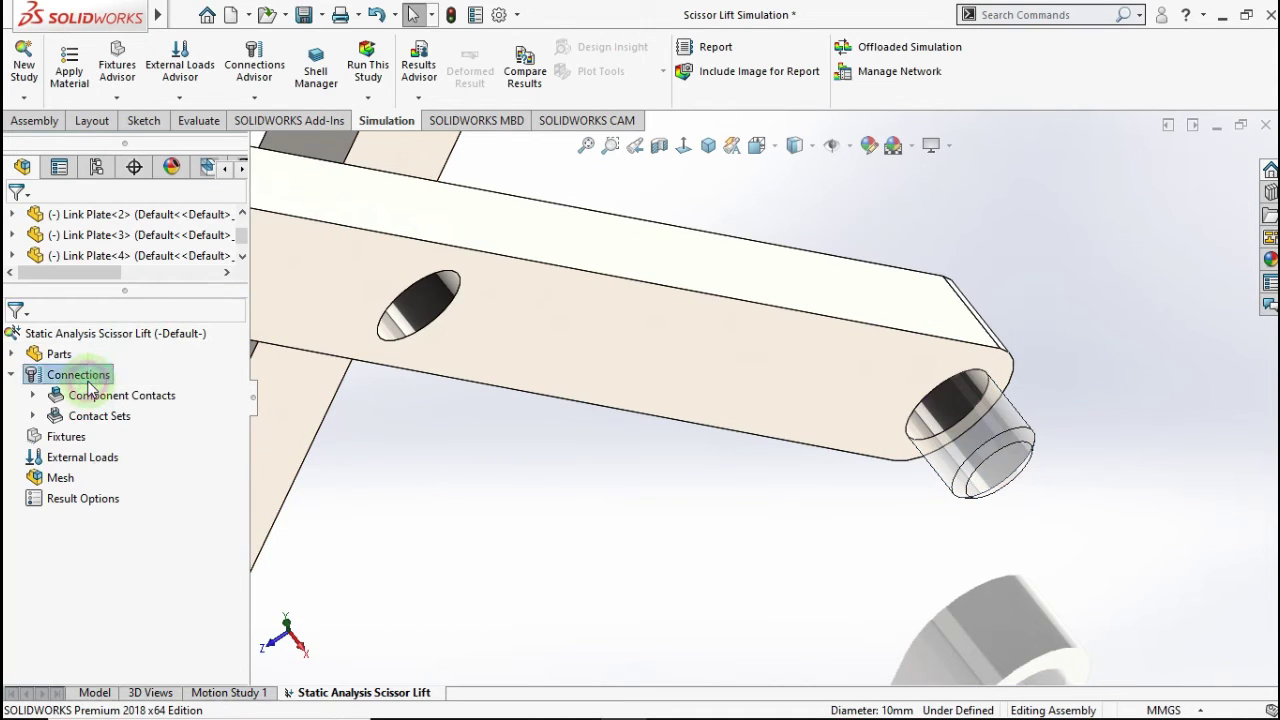
{"action": "right_click", "coordinate": [88, 387]}
{"action": "left_click", "coordinate": [118, 257]}
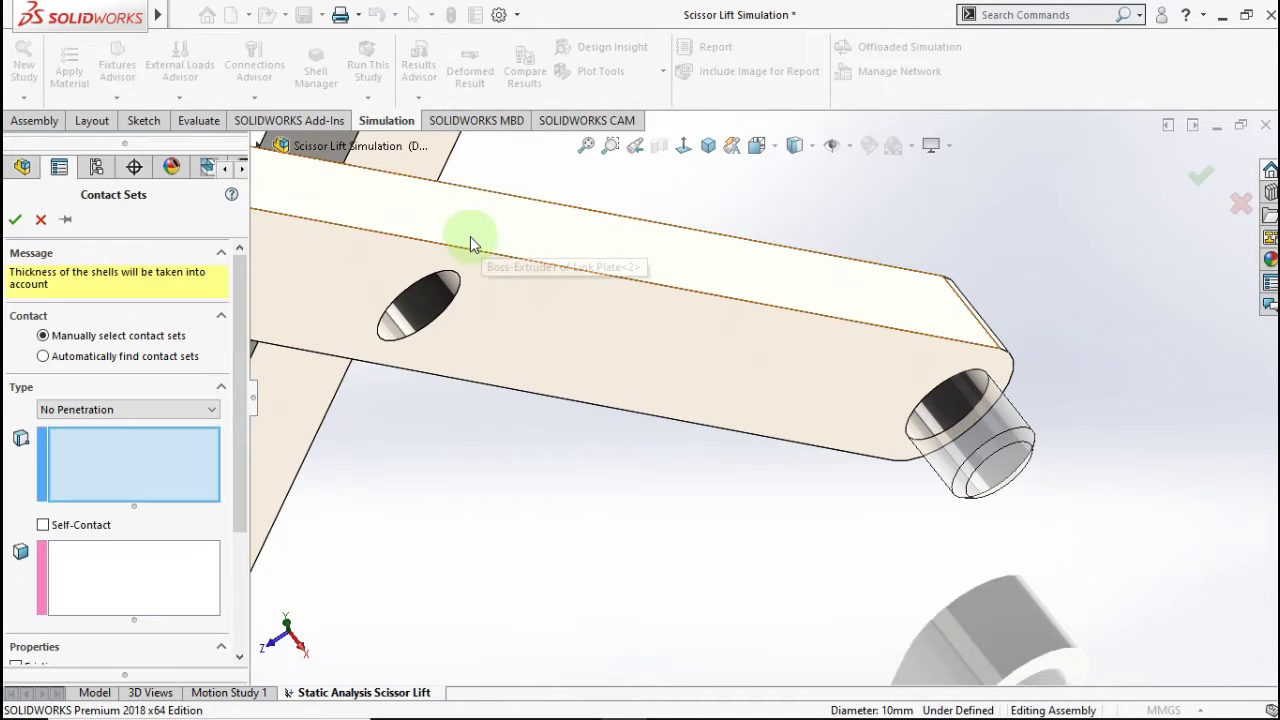
{"action": "key", "text": "f"}
{"action": "middle_click_drag", "start_coordinate": [578, 193], "coordinate": [672, 255]}
{"action": "scroll", "coordinate": [674, 259], "scroll_direction": "down", "scroll_amount": 4}
{"action": "scroll", "coordinate": [665, 300], "scroll_direction": "up", "scroll_amount": 2}
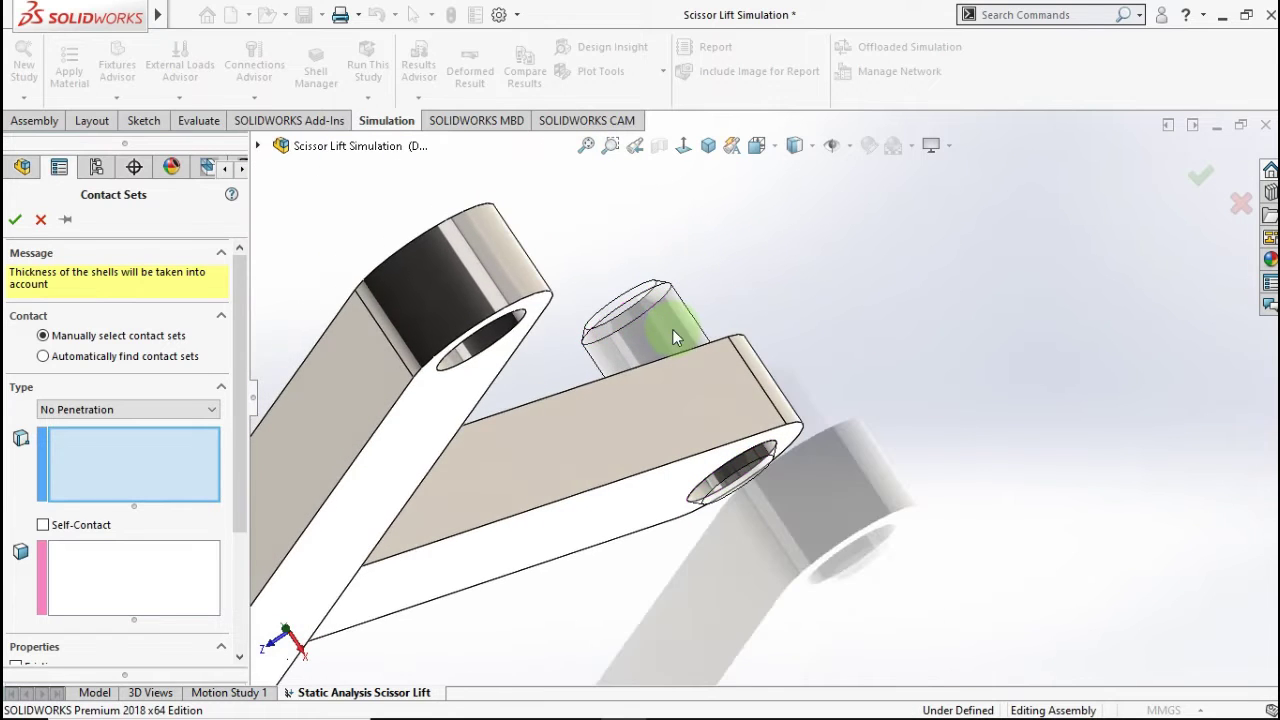
{"action": "left_click", "coordinate": [672, 333]}
Step: Move the Link Plate-1 hole face into Set 2, enable 0.05 friction and confirm
{"action": "middle_click_drag", "start_coordinate": [709, 420], "coordinate": [709, 411]}
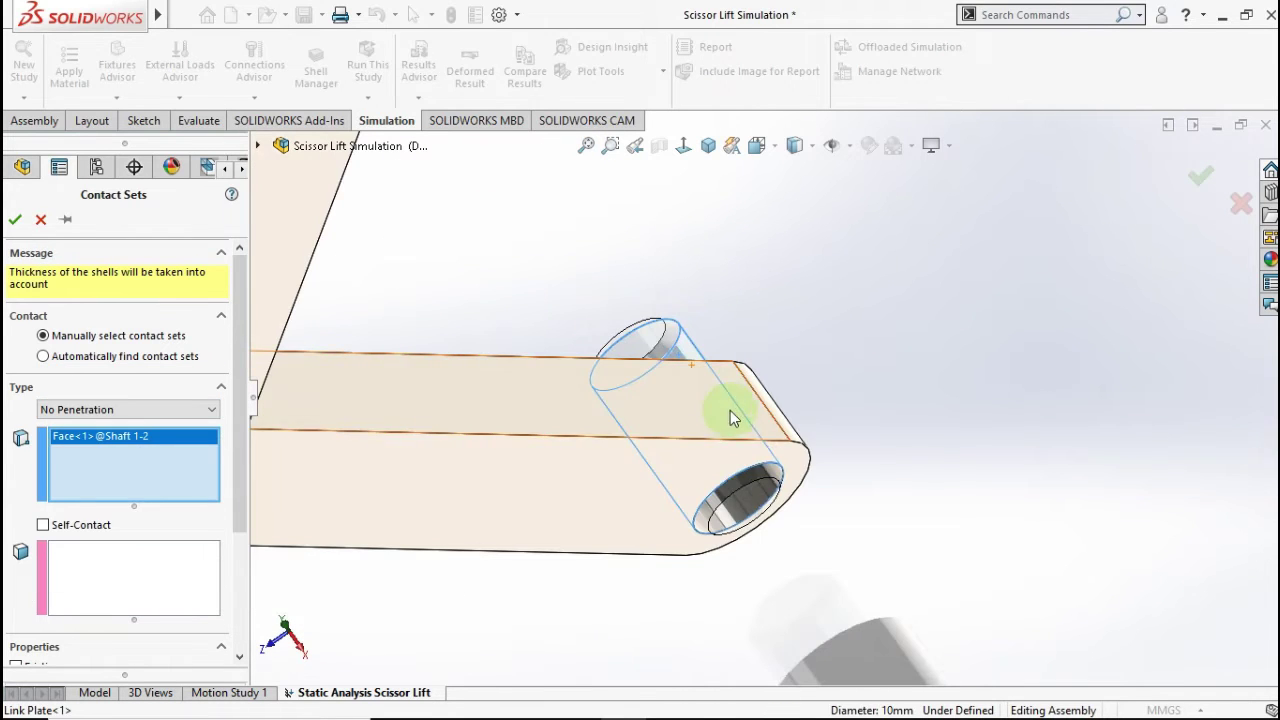
{"action": "left_click", "coordinate": [740, 501]}
{"action": "right_click", "coordinate": [174, 457]}
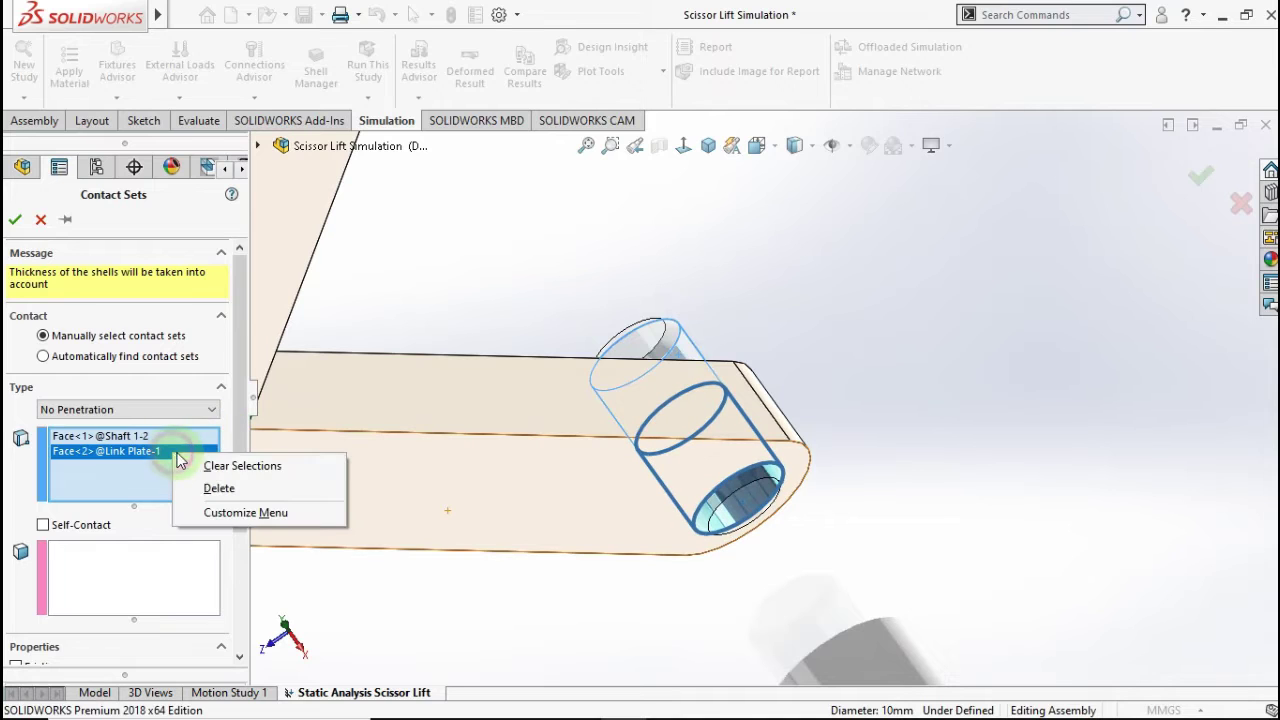
{"action": "left_click", "coordinate": [203, 488]}
{"action": "left_click", "coordinate": [160, 564]}
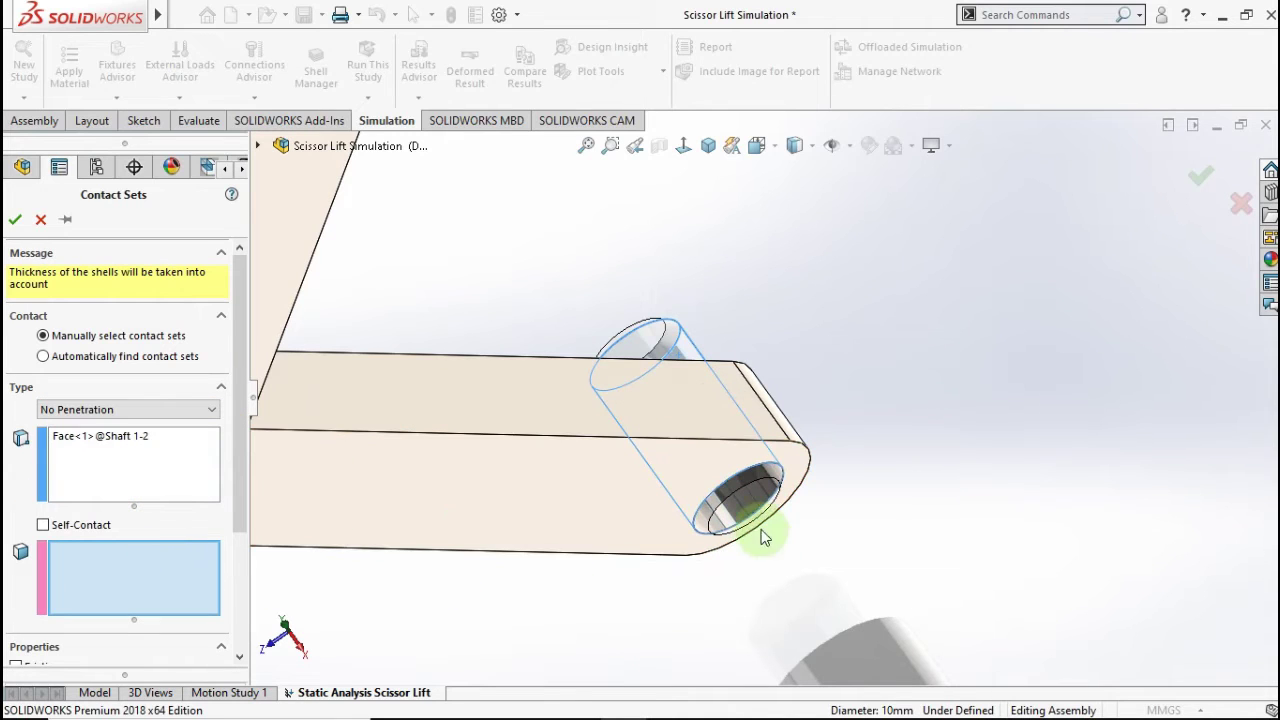
{"action": "left_click", "coordinate": [739, 506]}
{"action": "scroll", "coordinate": [243, 490], "scroll_direction": "down", "scroll_amount": 2}
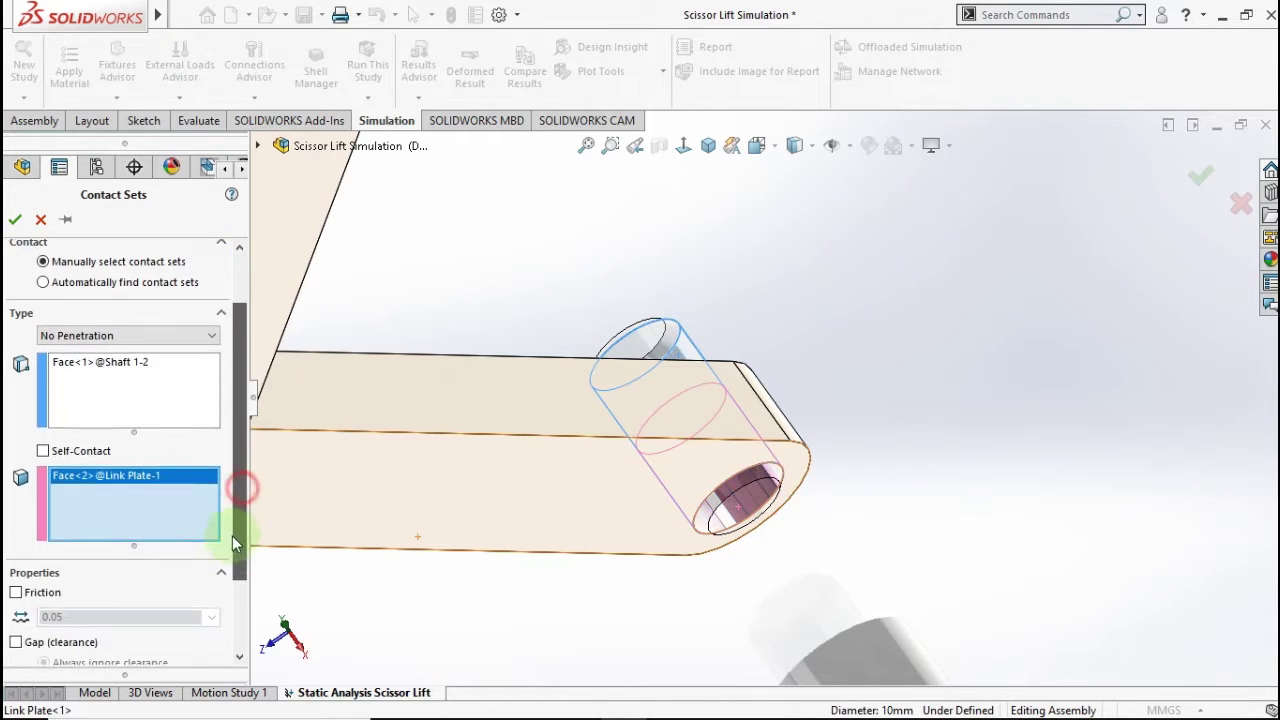
{"action": "left_click", "coordinate": [16, 592]}
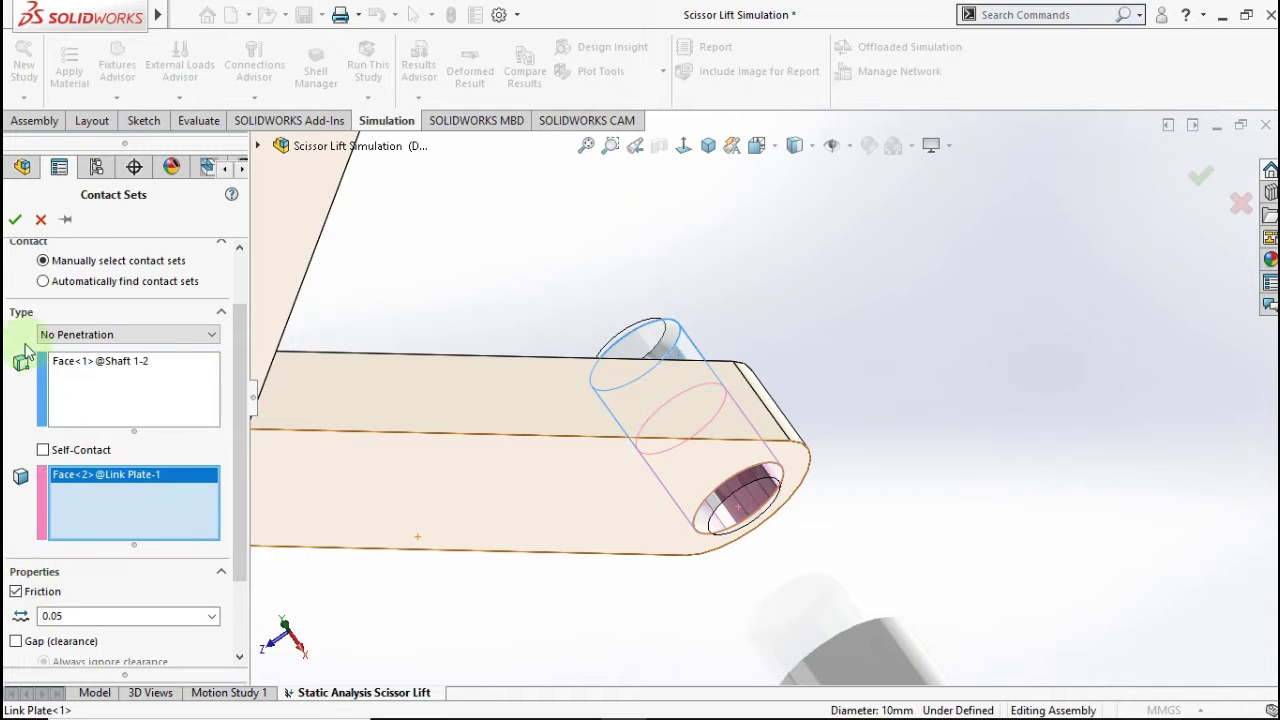
{"action": "key", "text": "Return"}
{"action": "middle_click_drag", "start_coordinate": [714, 508], "coordinate": [700, 332]}
Step: Add a retaining-ring pin connector between the Link Plate-2 and Link Plate-4 central hole faces
{"action": "scroll", "coordinate": [766, 509], "scroll_direction": "up", "scroll_amount": 5}
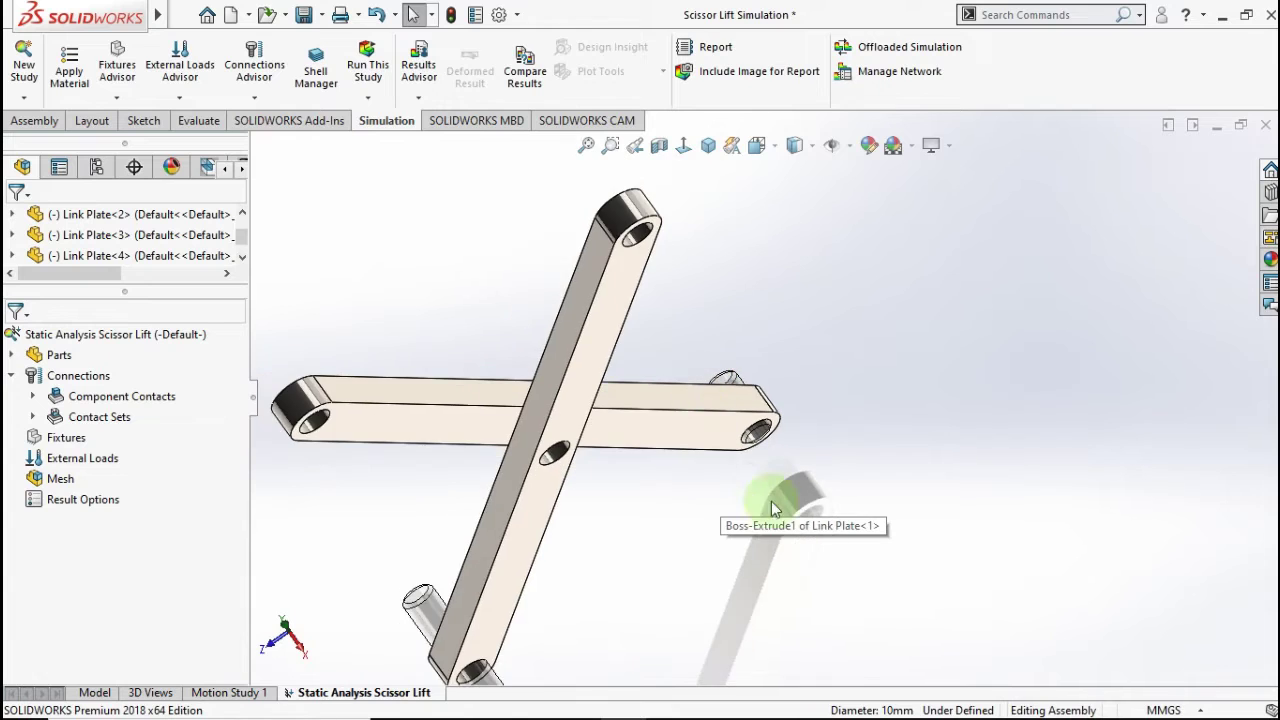
{"action": "middle_click_drag", "start_coordinate": [852, 575], "coordinate": [868, 603]}
{"action": "right_click", "coordinate": [55, 355]}
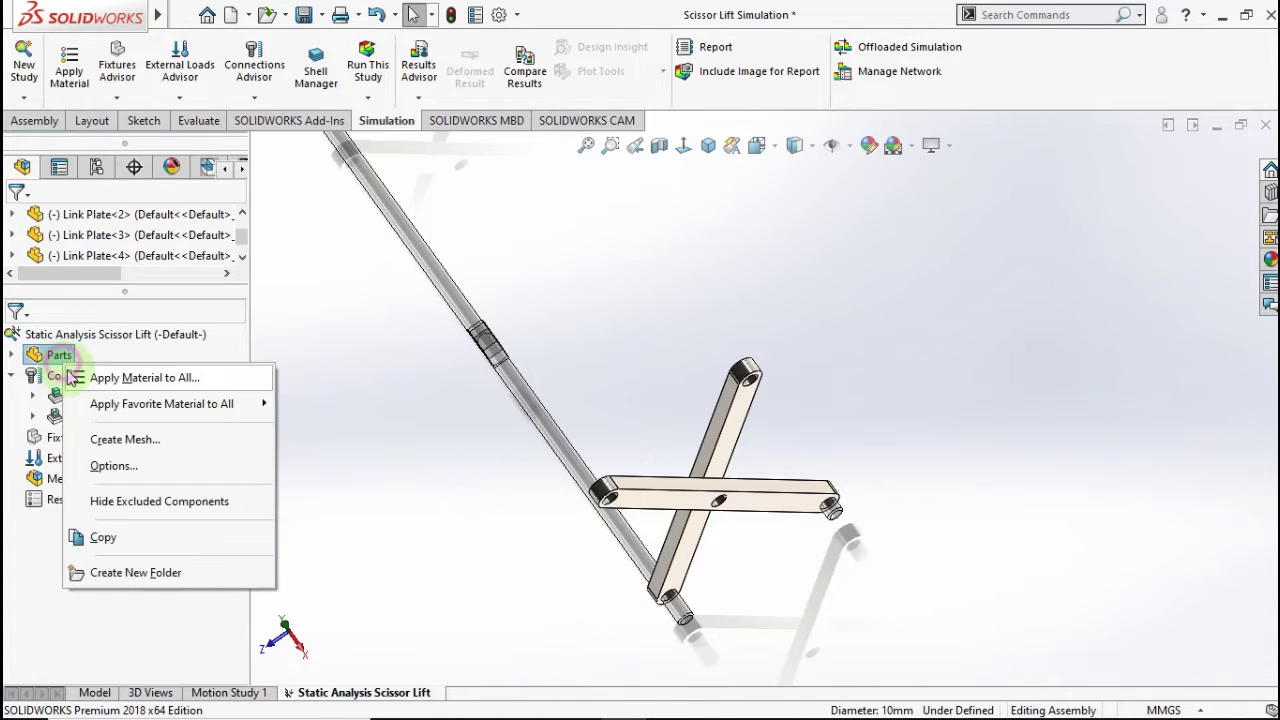
{"action": "left_click", "coordinate": [60, 376]}
{"action": "right_click", "coordinate": [62, 378]}
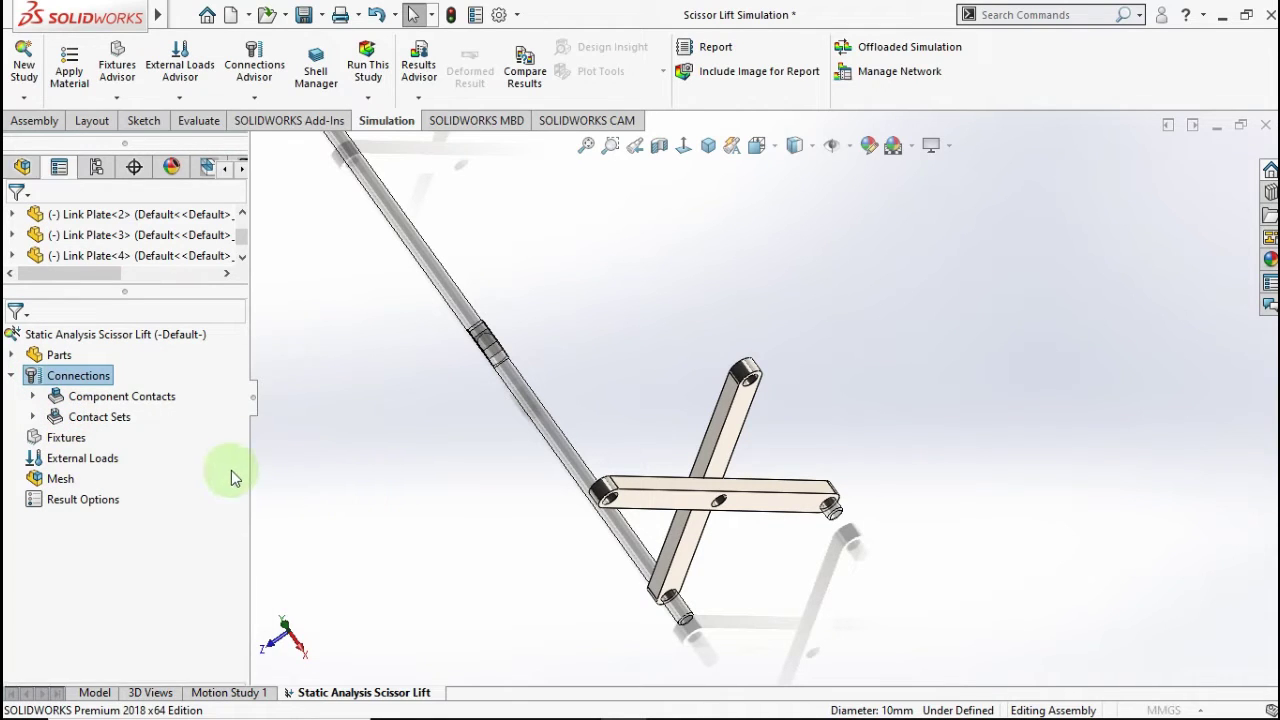
{"action": "scroll", "coordinate": [700, 506], "scroll_direction": "down", "scroll_amount": 8}
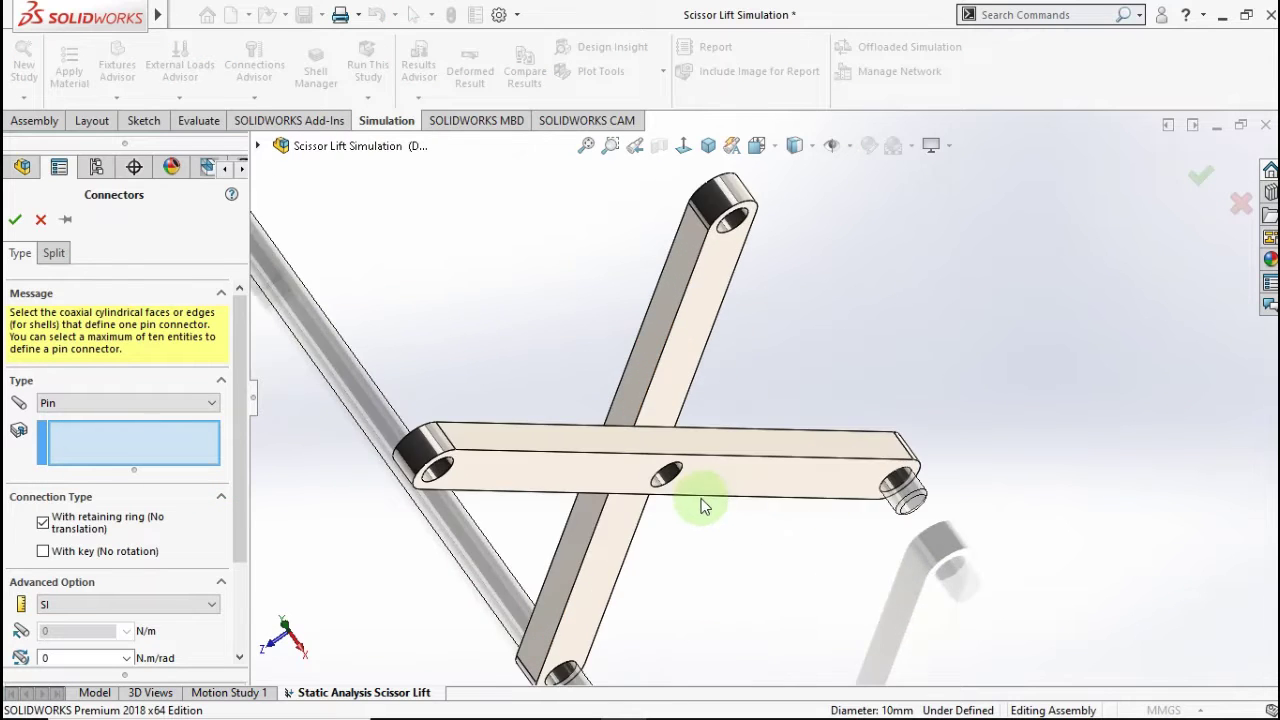
{"action": "middle_click_drag", "start_coordinate": [632, 413], "coordinate": [612, 340]}
{"action": "left_click", "coordinate": [634, 371]}
{"action": "left_click", "coordinate": [614, 350]}
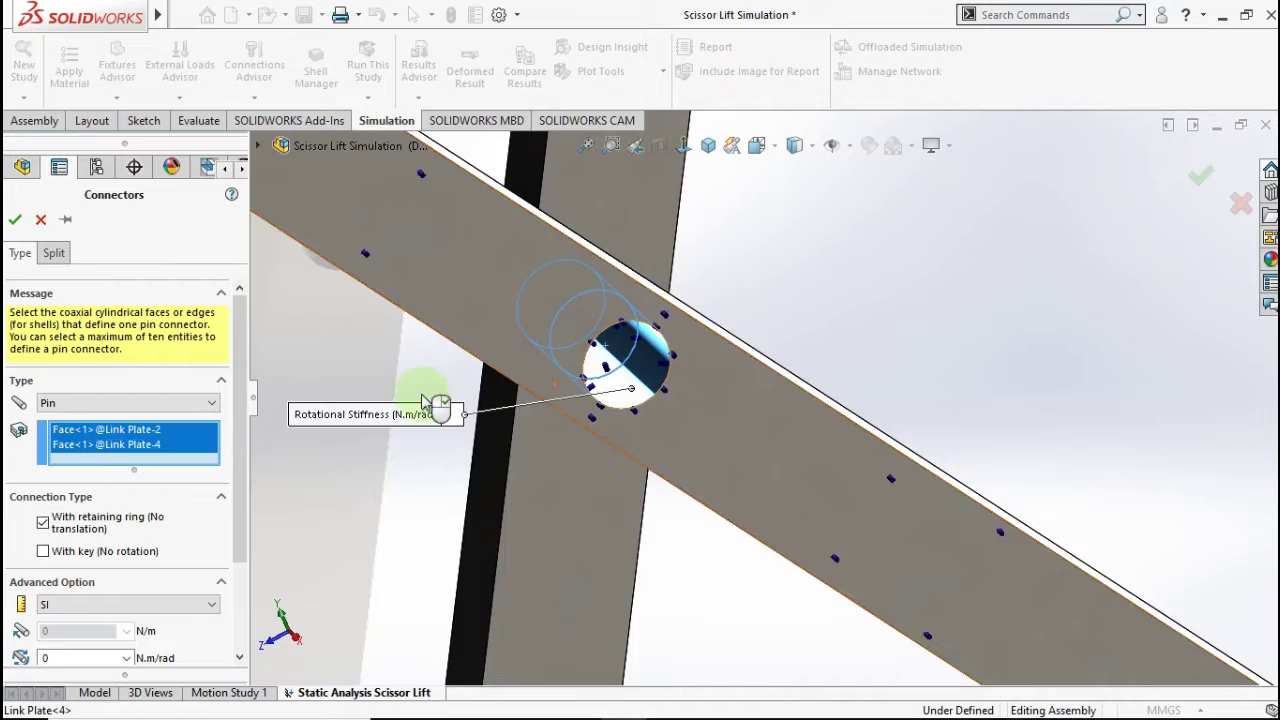
{"action": "left_click_drag", "start_coordinate": [236, 418], "coordinate": [239, 471]}
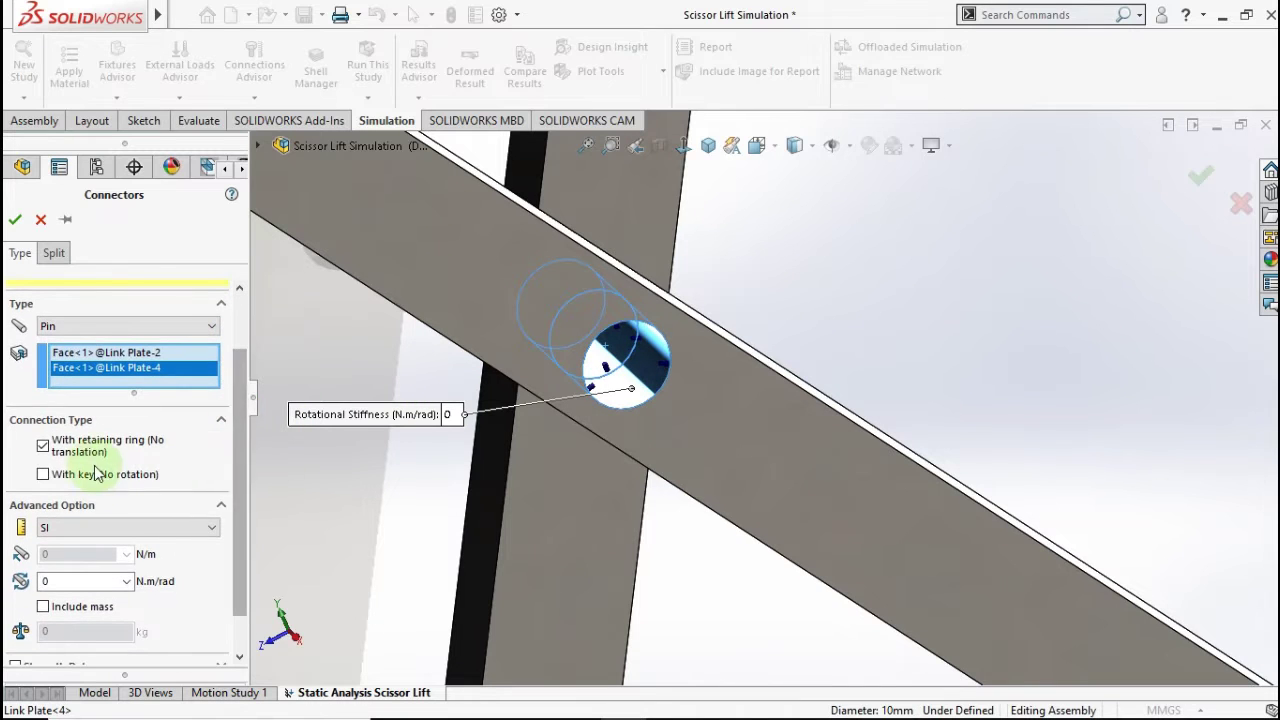
{"action": "left_click", "coordinate": [14, 220]}
{"action": "scroll", "coordinate": [415, 285], "scroll_direction": "up", "scroll_amount": 3}
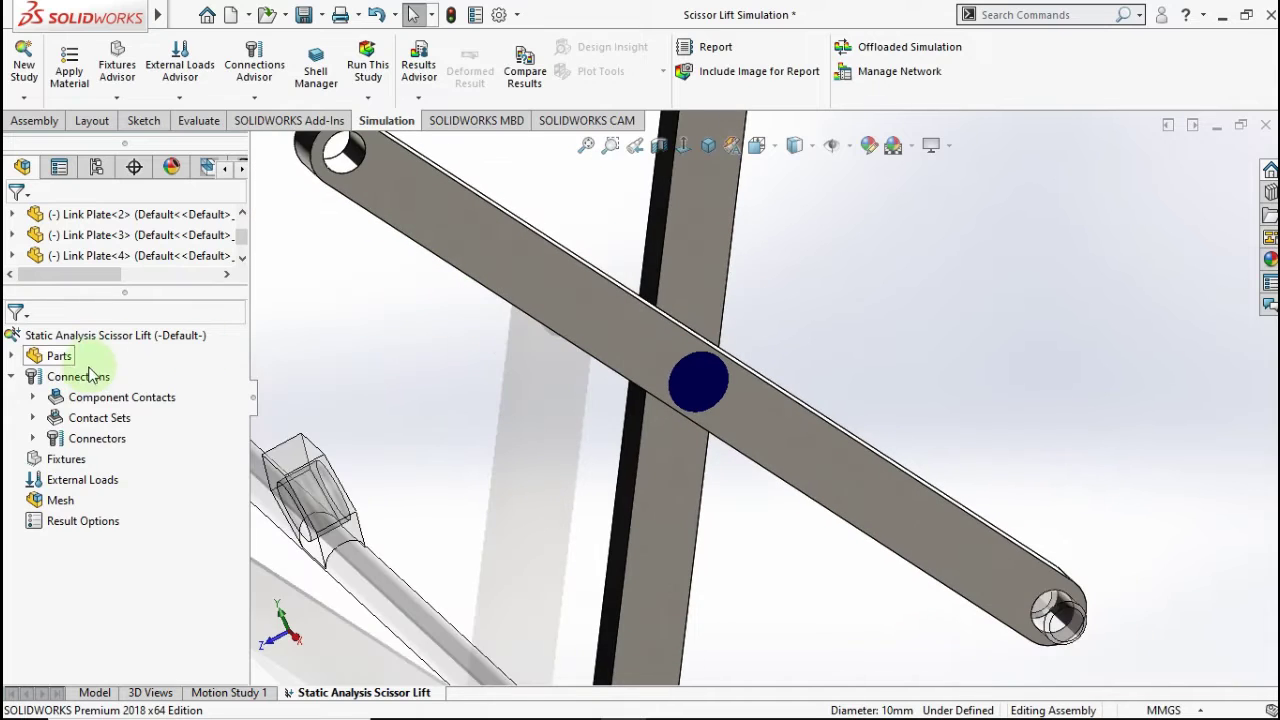
Step: Add a pin connector between the Link Plate-3 and Link Plate-1 central hole faces
{"action": "right_click", "coordinate": [86, 375]}
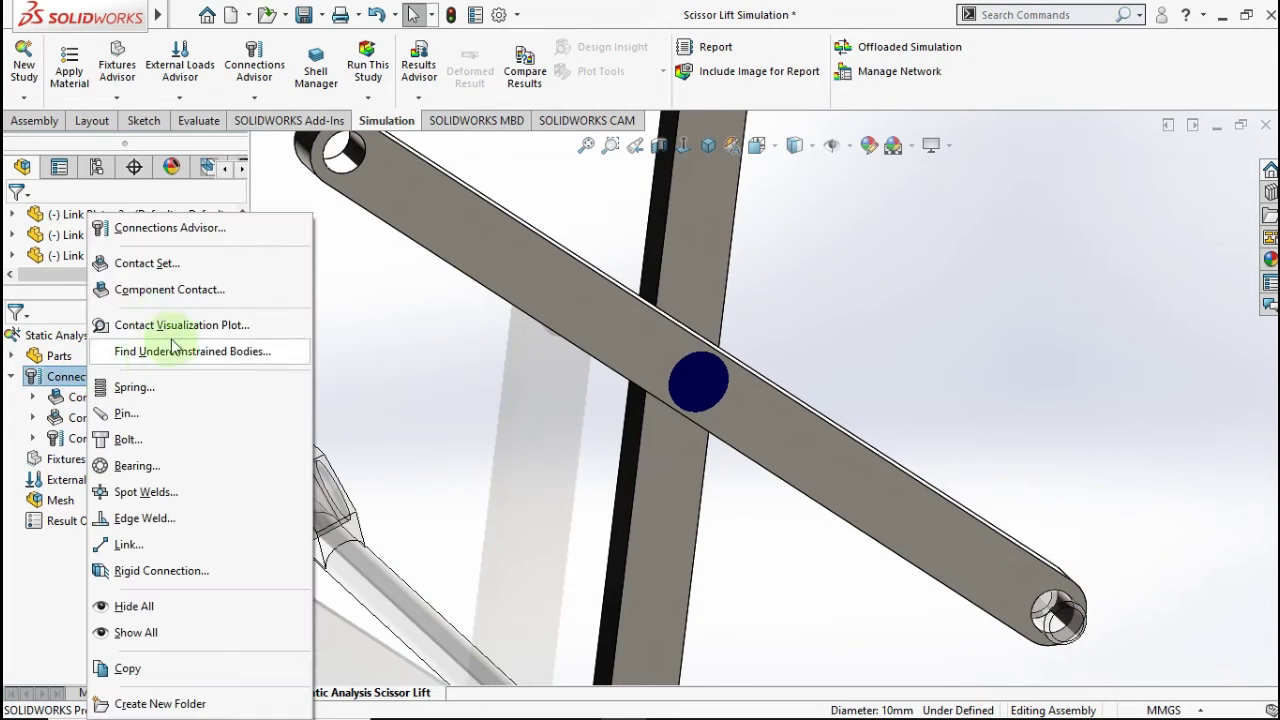
{"action": "left_click", "coordinate": [133, 415]}
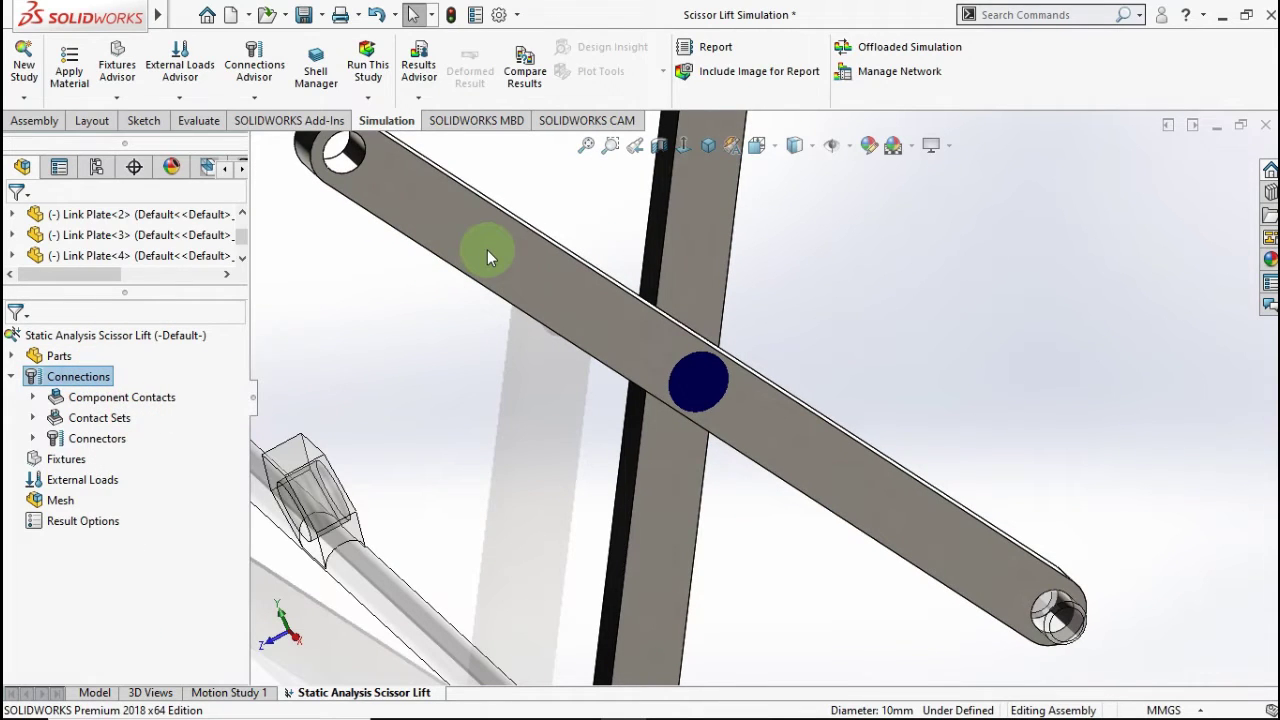
{"action": "scroll", "coordinate": [490, 262], "scroll_direction": "up", "scroll_amount": 5}
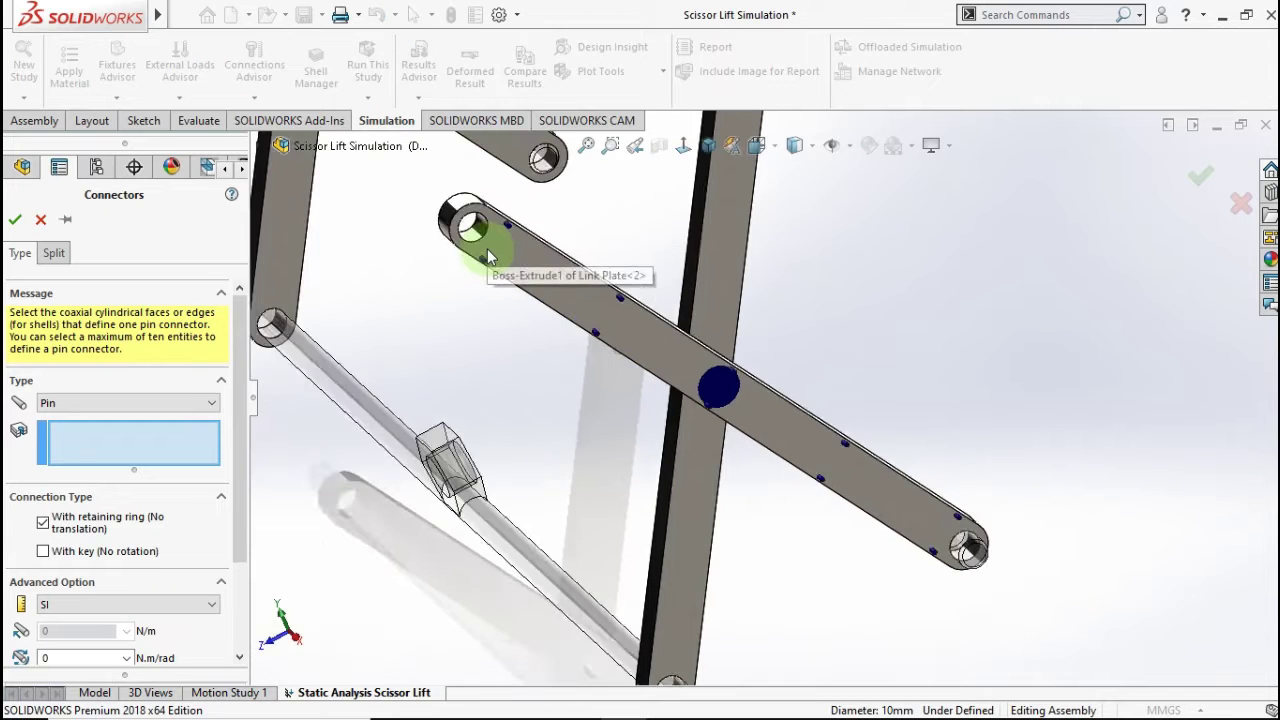
{"action": "scroll", "coordinate": [604, 219], "scroll_direction": "down", "scroll_amount": 5}
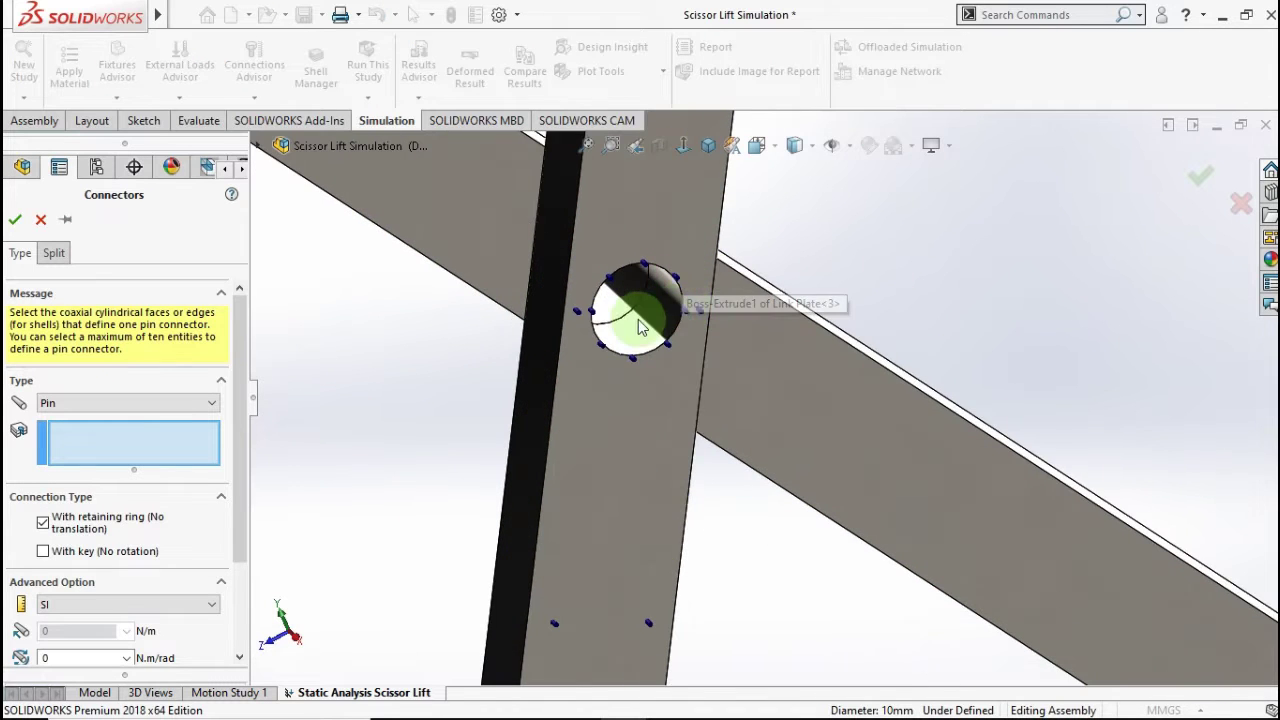
{"action": "left_click", "coordinate": [637, 322]}
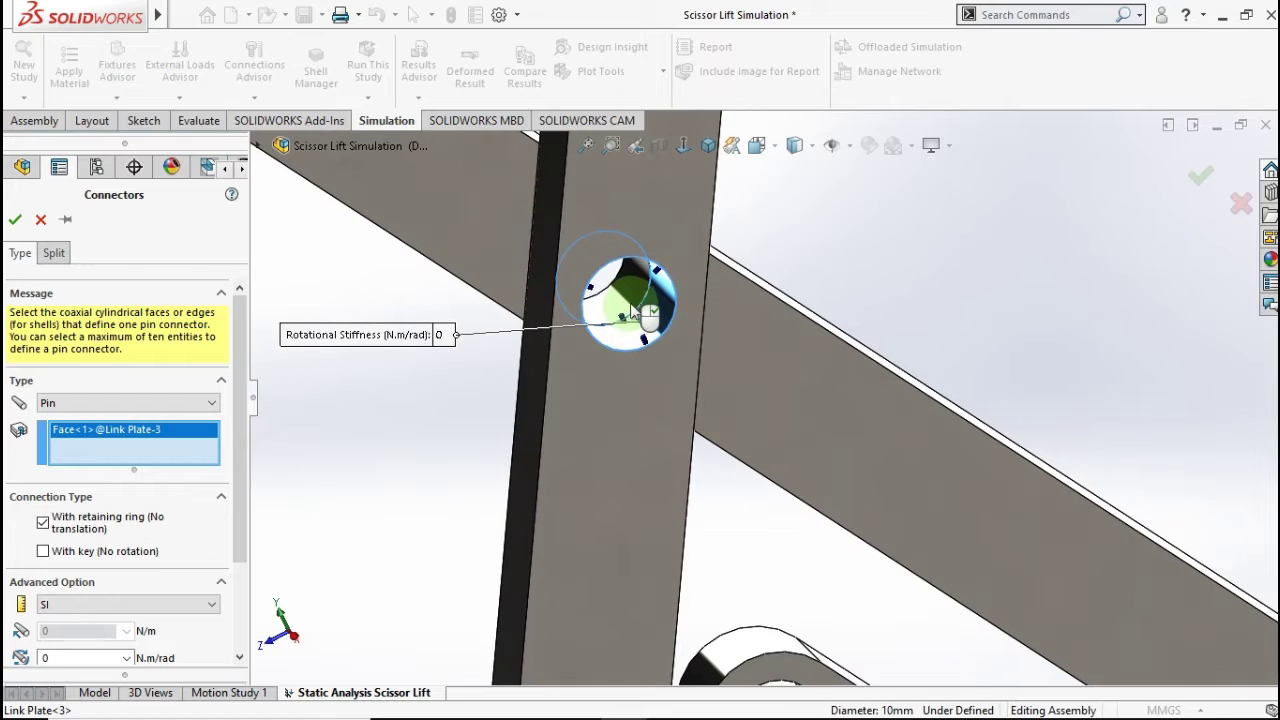
{"action": "left_click", "coordinate": [632, 305]}
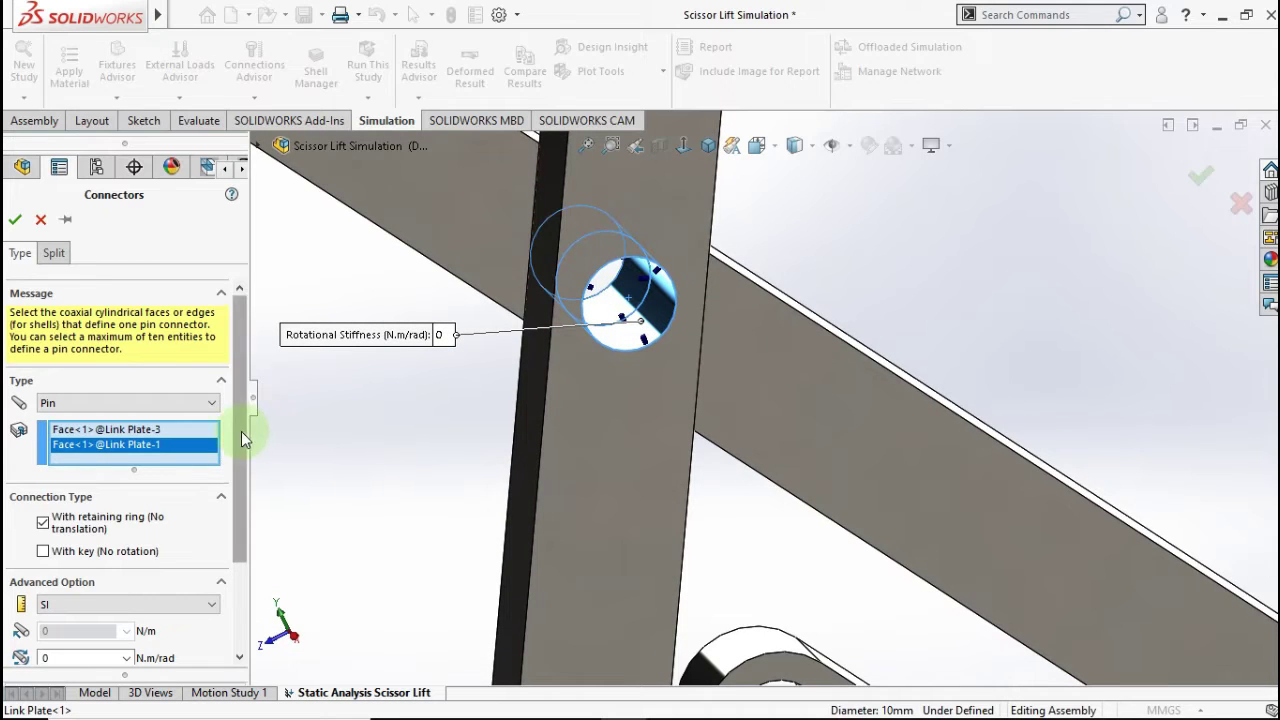
{"action": "scroll", "coordinate": [190, 424], "scroll_direction": "down", "scroll_amount": 1}
{"action": "left_click", "coordinate": [14, 226]}
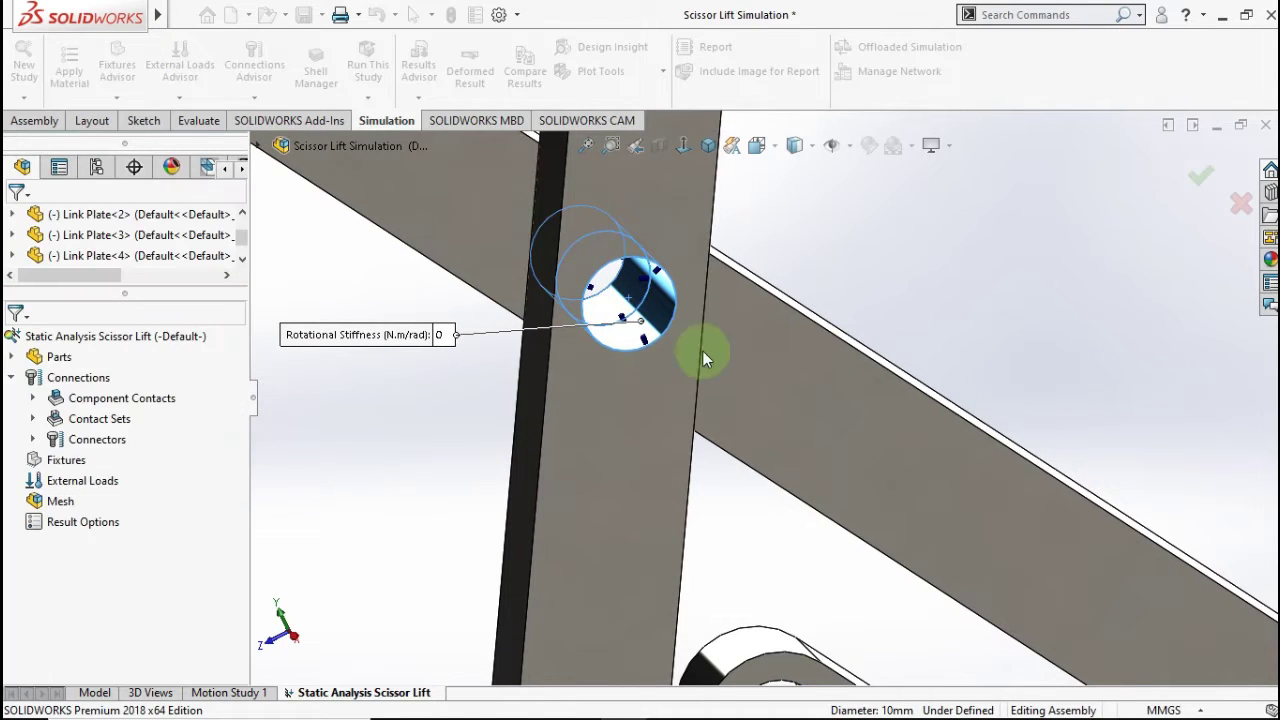
Step: Start a Fixed Hinge fixture and select the Link Plate-4 pin hole face
{"action": "left_click", "coordinate": [707, 146]}
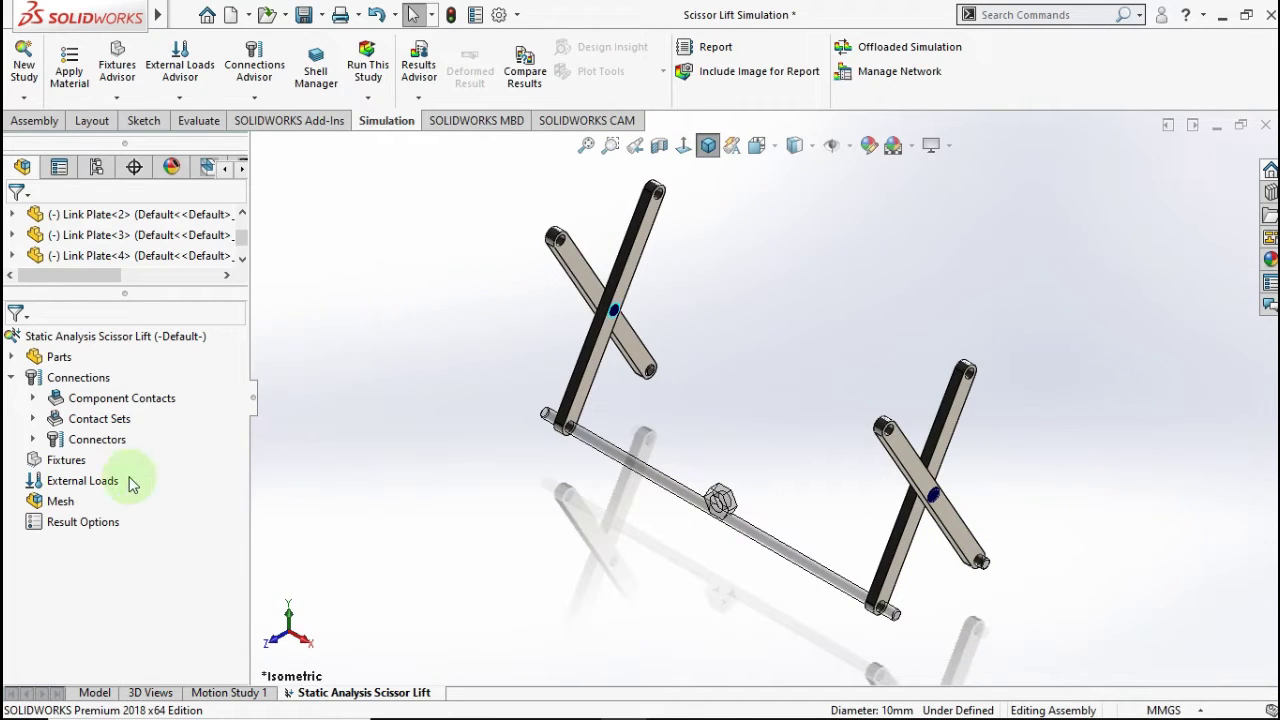
{"action": "right_click", "coordinate": [70, 460]}
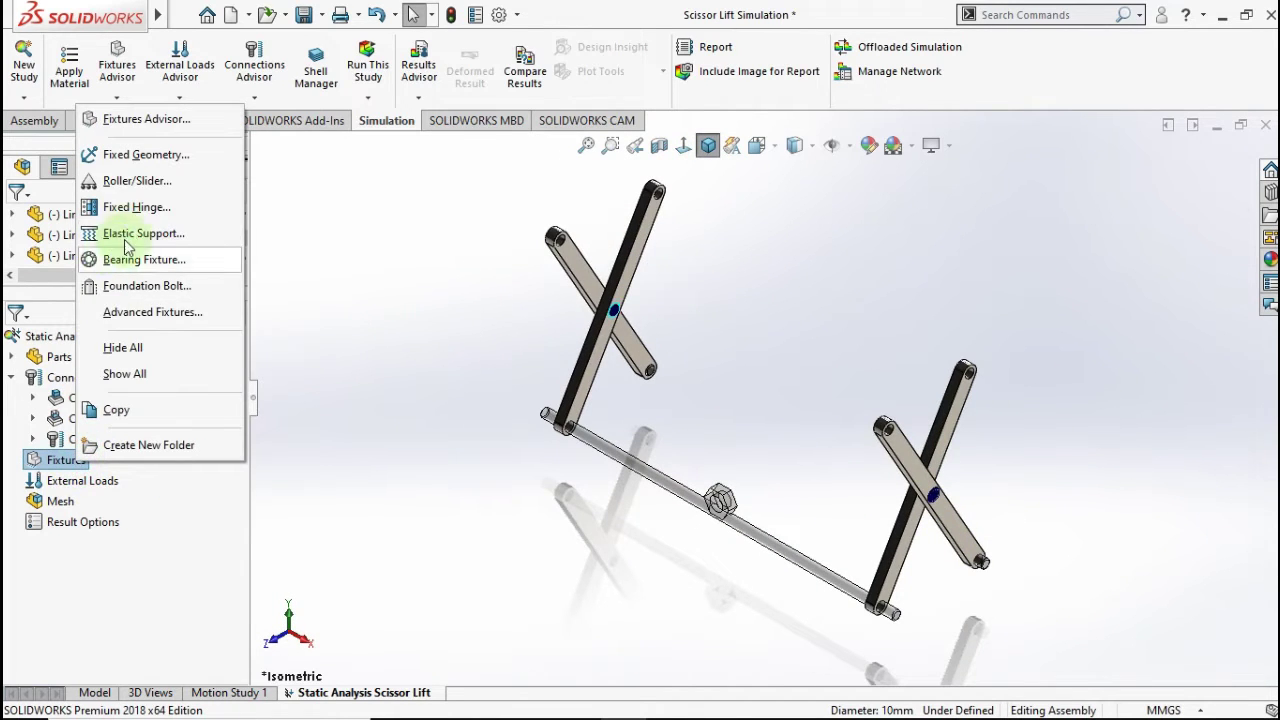
{"action": "left_click", "coordinate": [174, 330]}
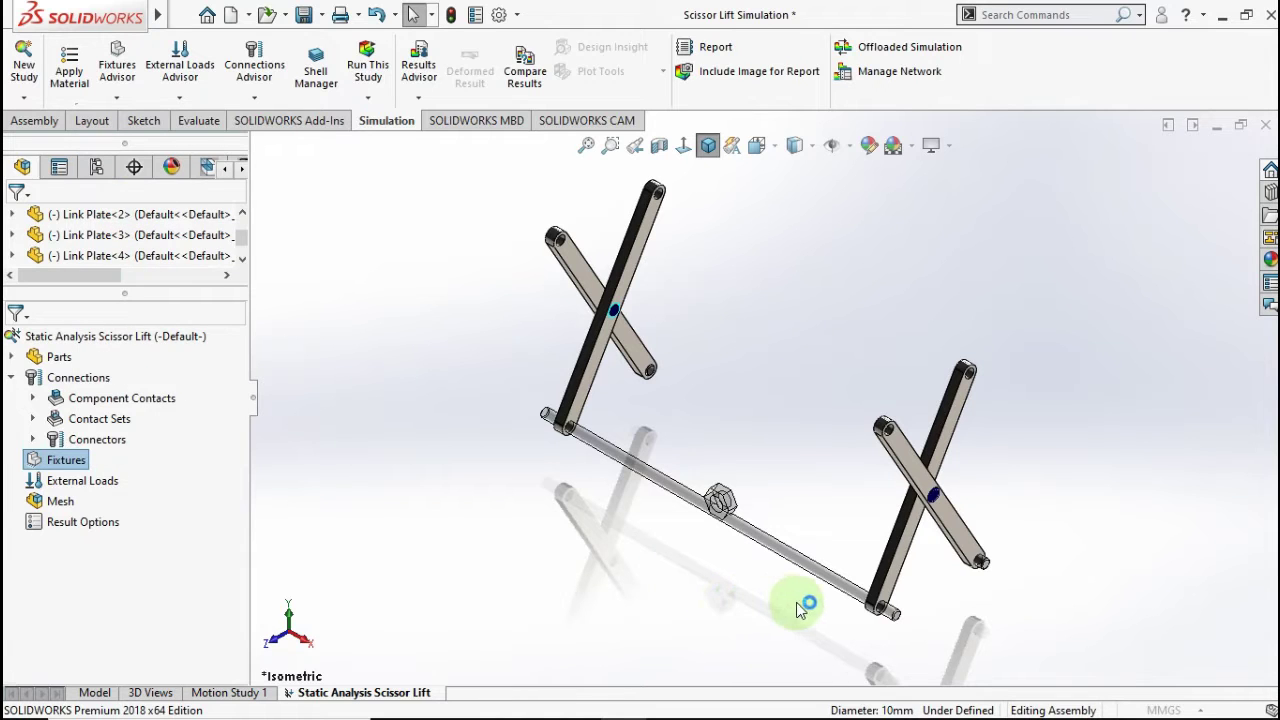
{"action": "scroll", "coordinate": [875, 603], "scroll_direction": "down", "scroll_amount": 6}
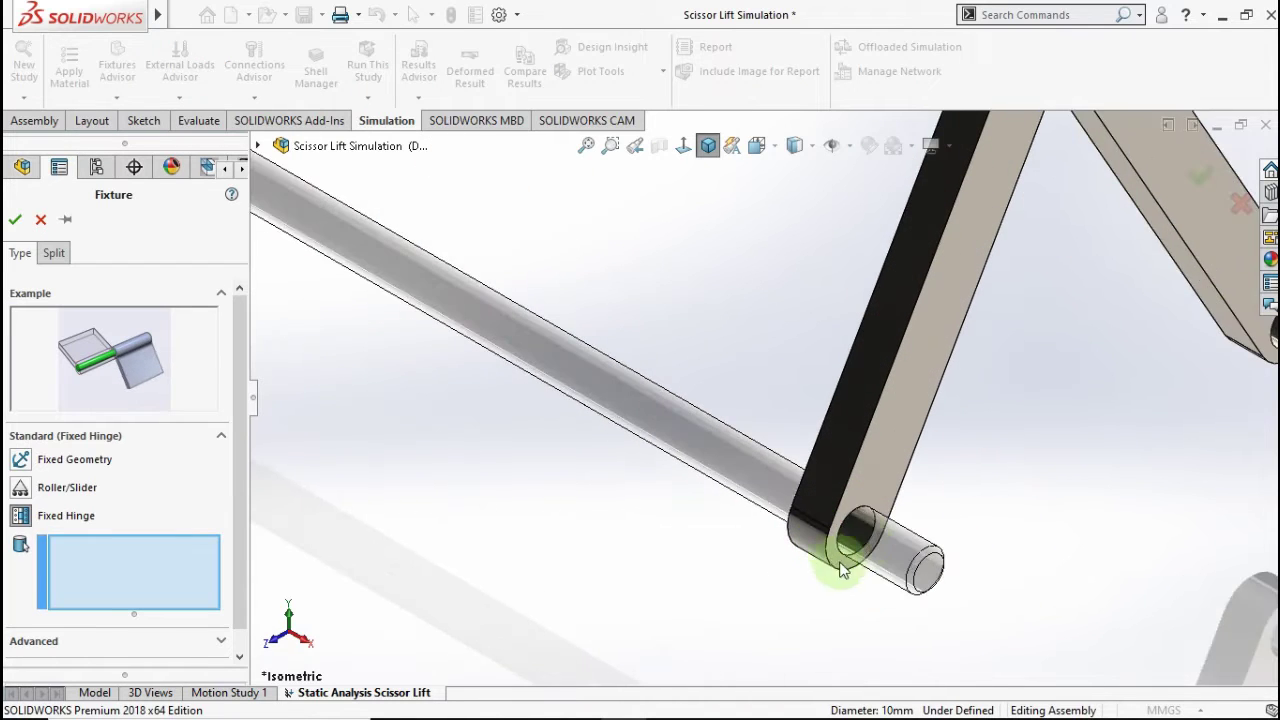
{"action": "scroll", "coordinate": [850, 555], "scroll_direction": "down", "scroll_amount": 2}
{"action": "left_click", "coordinate": [845, 527]}
Step: Add the Link Plate-2, -3 and -1 pin hole faces and confirm Fixed Hinge-1
{"action": "scroll", "coordinate": [1010, 390], "scroll_direction": "up", "scroll_amount": 5}
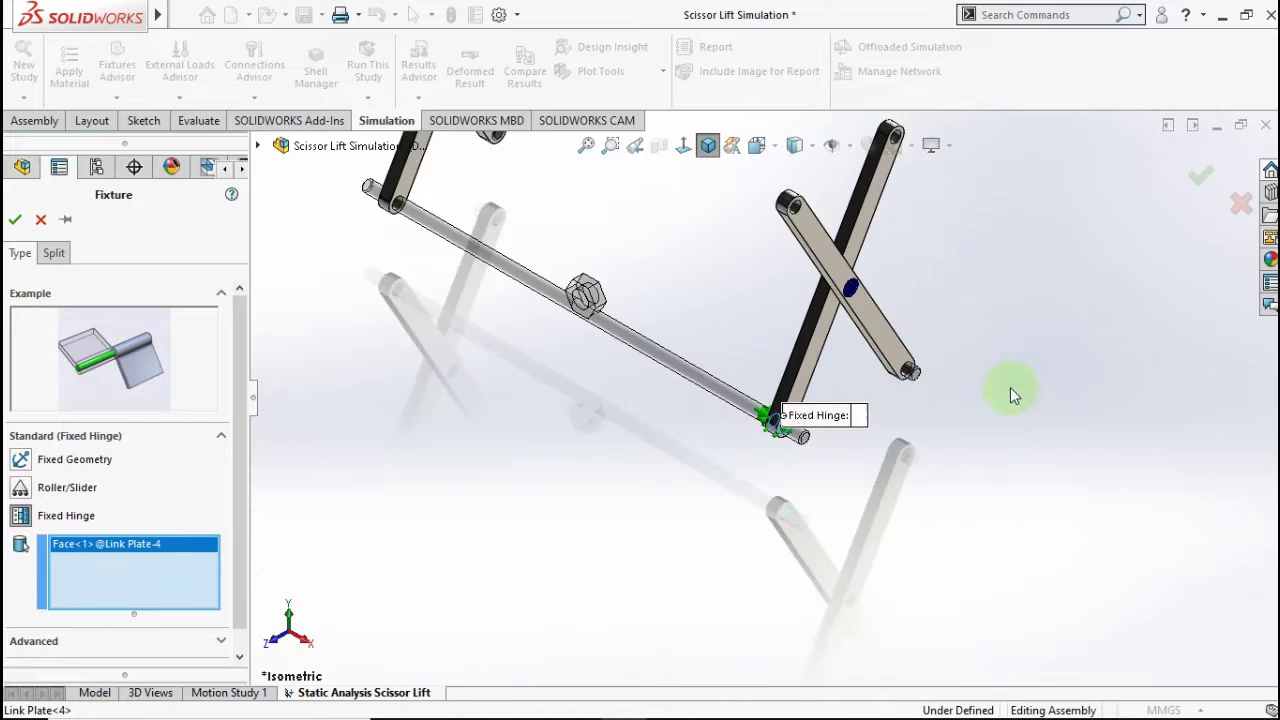
{"action": "scroll", "coordinate": [760, 390], "scroll_direction": "down", "scroll_amount": 7}
{"action": "left_click", "coordinate": [787, 378]}
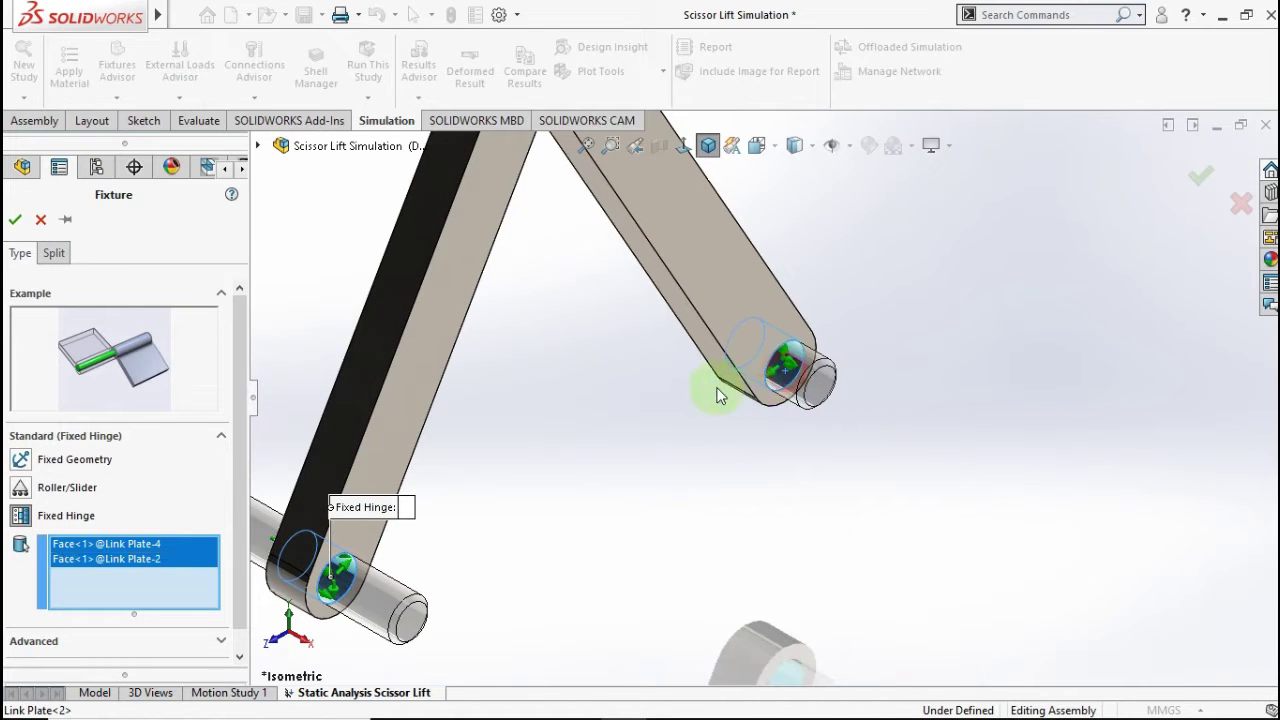
{"action": "scroll", "coordinate": [760, 385], "scroll_direction": "up", "scroll_amount": 8}
{"action": "scroll", "coordinate": [605, 340], "scroll_direction": "down", "scroll_amount": 6}
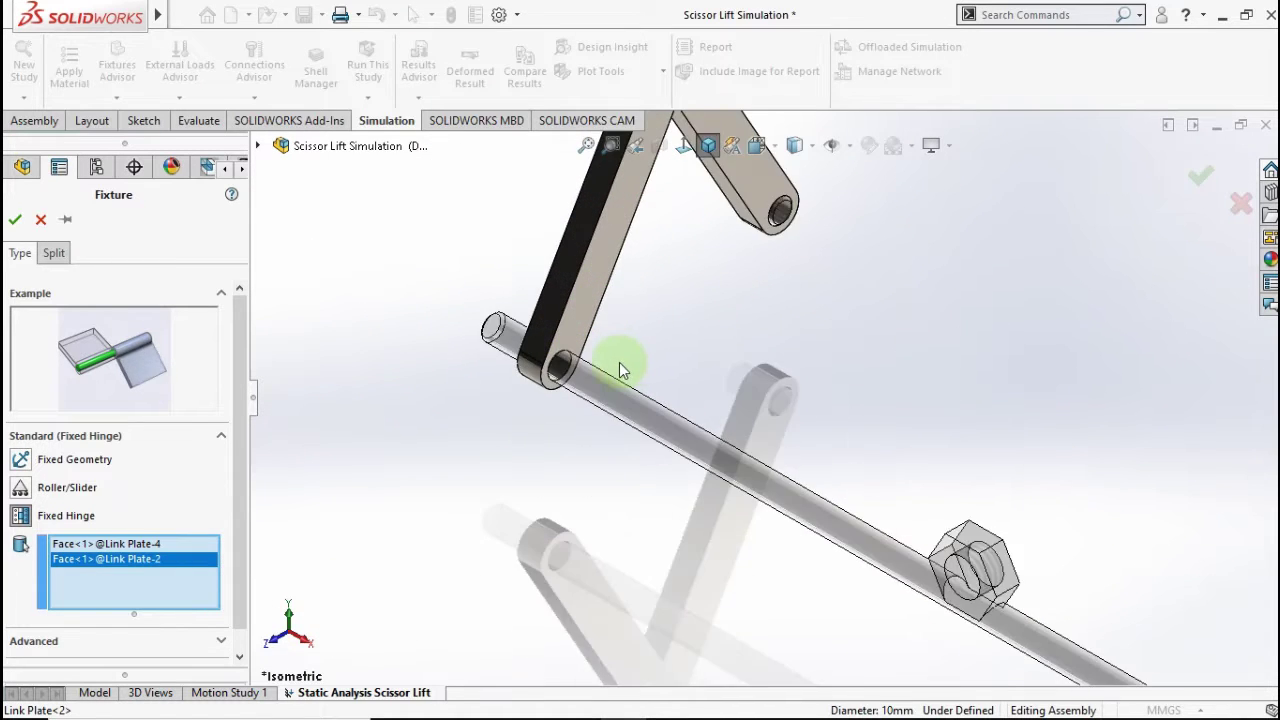
{"action": "left_click", "coordinate": [548, 383]}
{"action": "scroll", "coordinate": [848, 260], "scroll_direction": "down", "scroll_amount": 5}
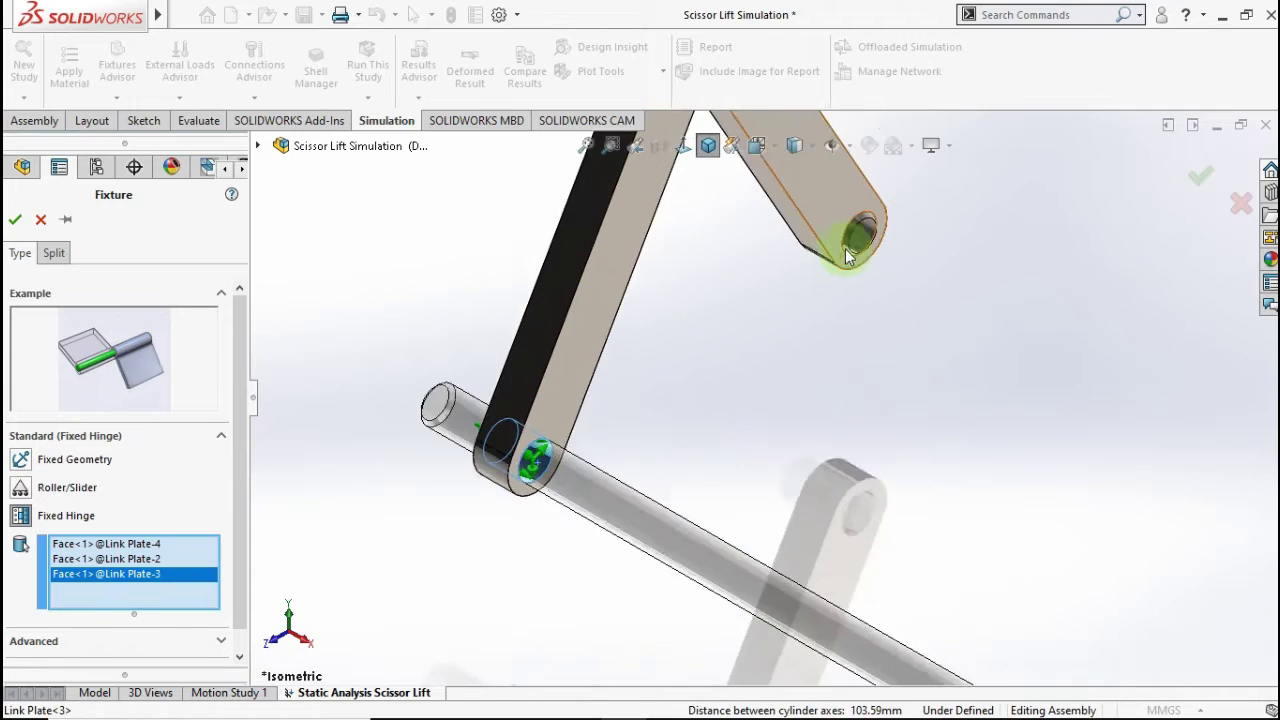
{"action": "left_click", "coordinate": [848, 260]}
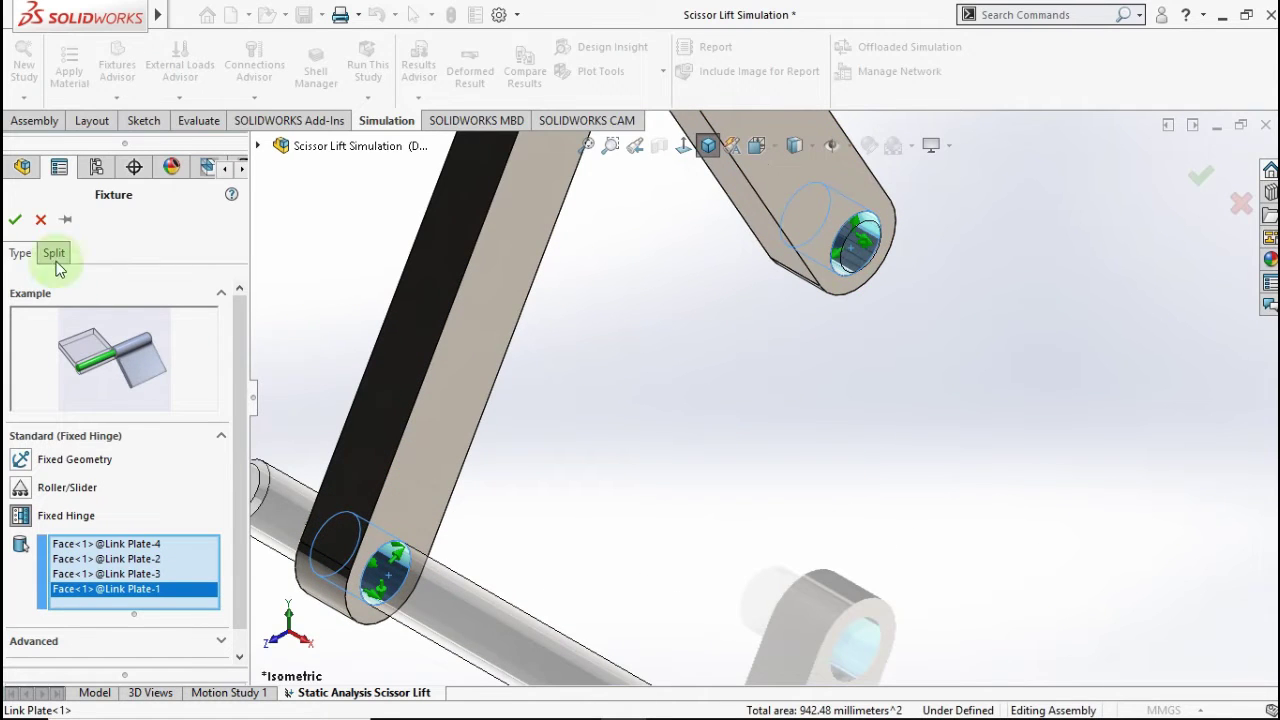
{"action": "left_click", "coordinate": [17, 221]}
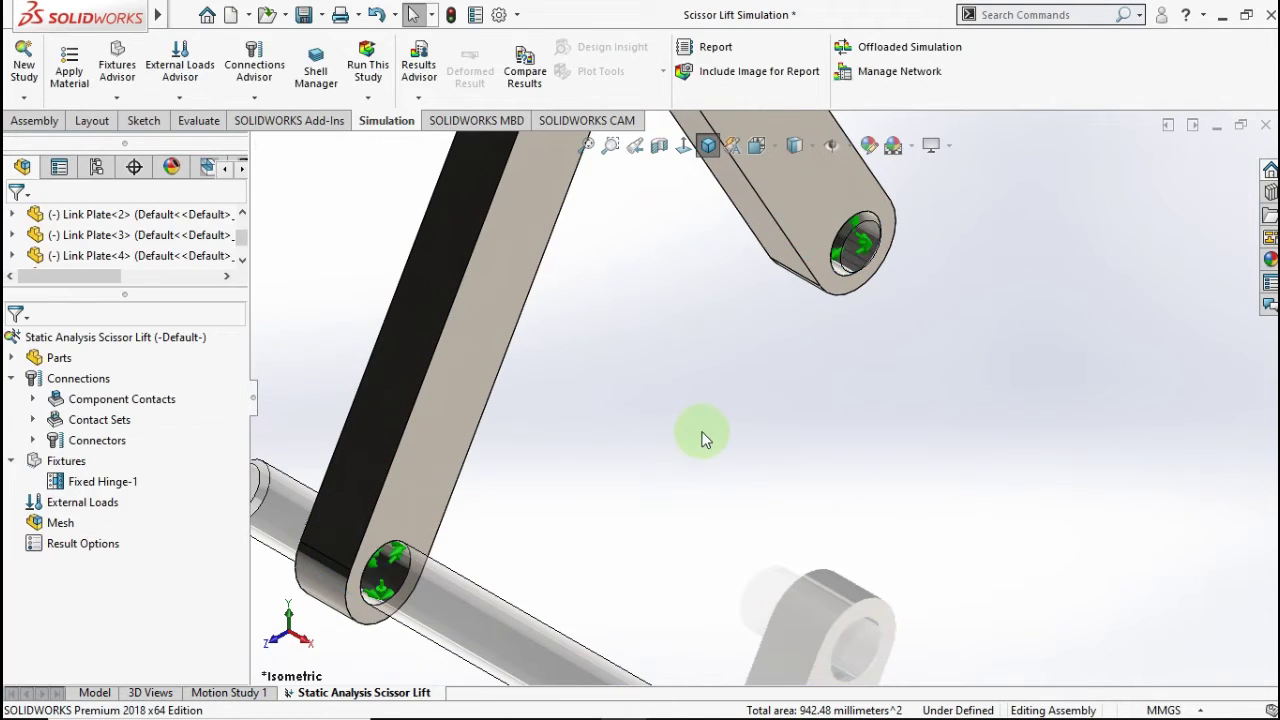
{"action": "scroll", "coordinate": [700, 430], "scroll_direction": "up", "scroll_amount": 3}
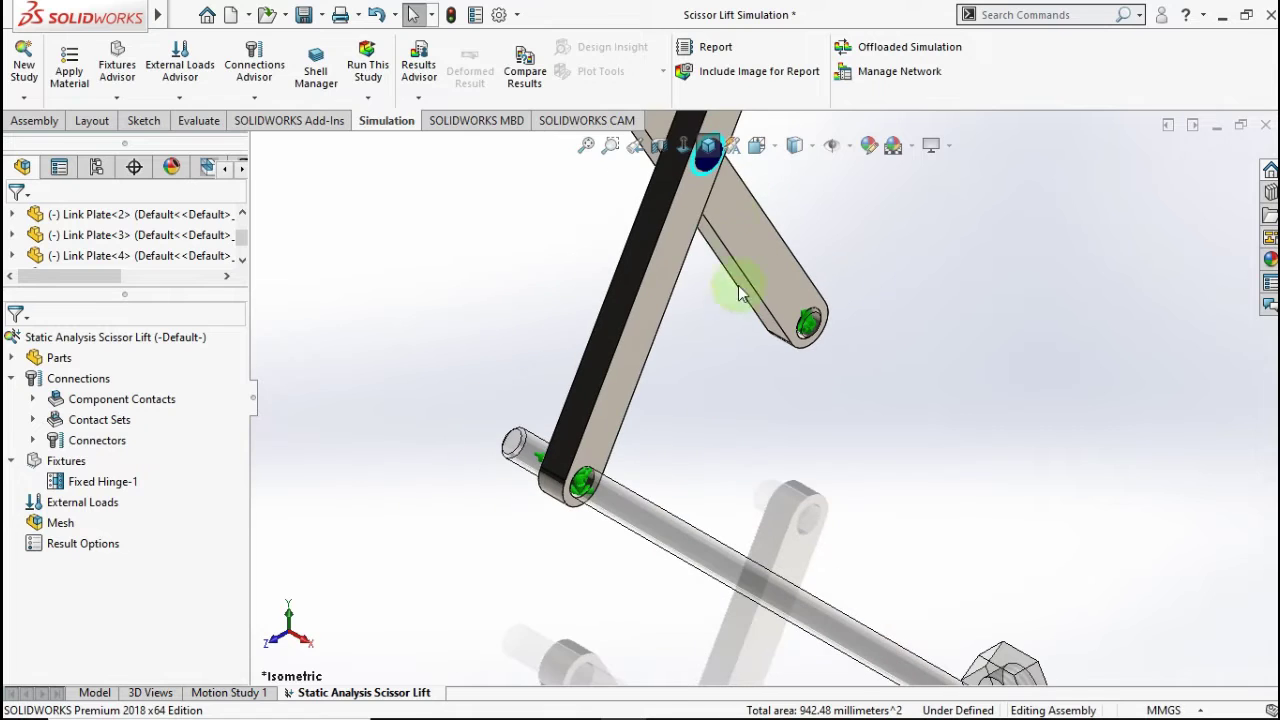
Step: Add an External Loads Force set to Selected direction, referenced to Top Plane
{"action": "left_click", "coordinate": [710, 148]}
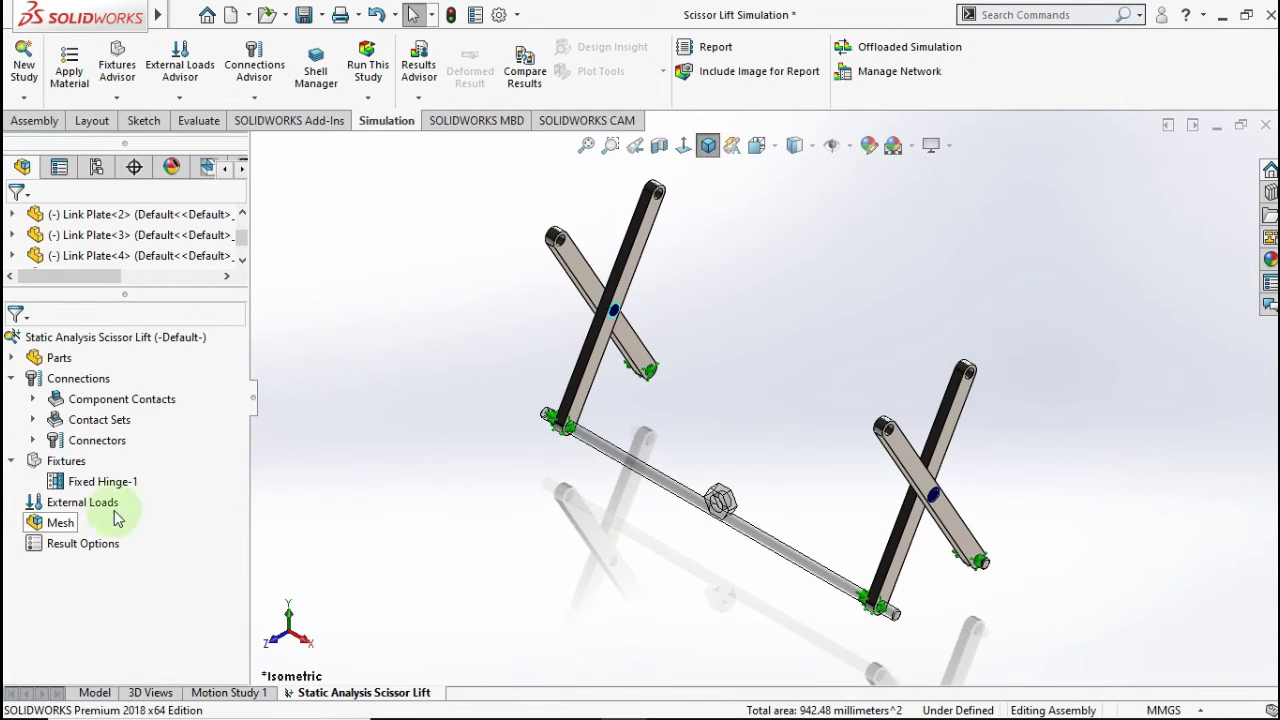
{"action": "right_click", "coordinate": [102, 504]}
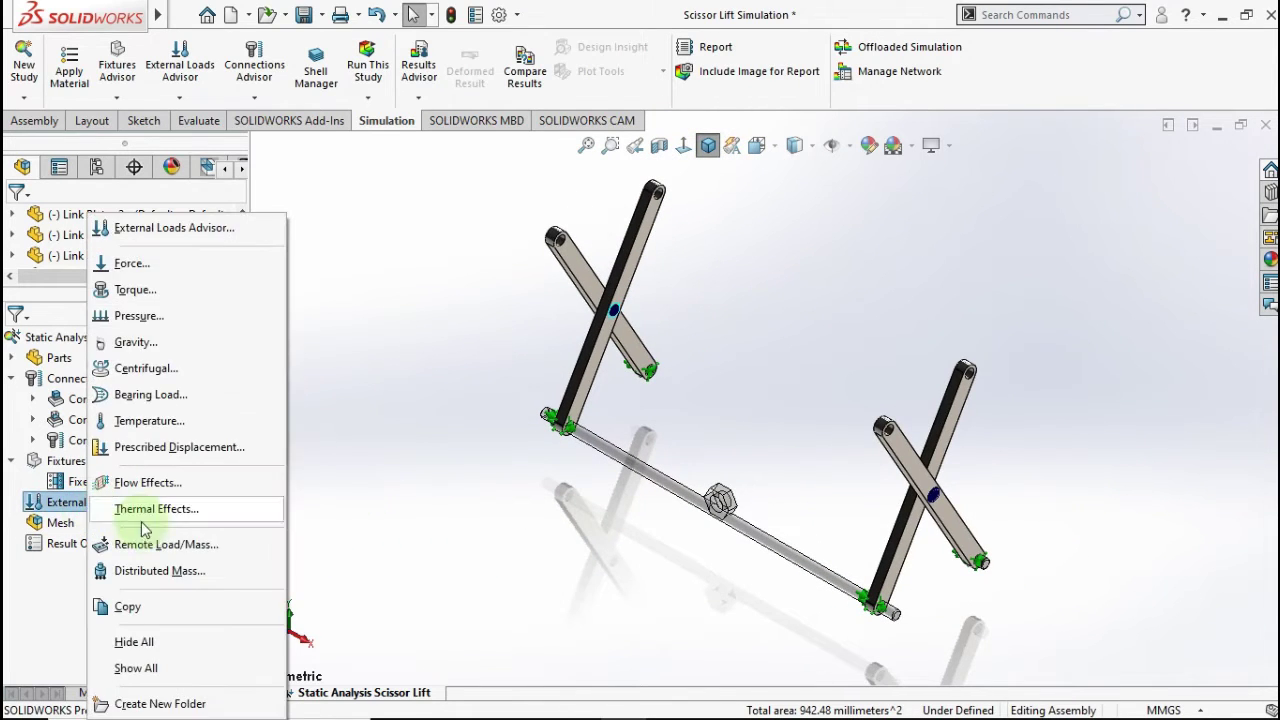
{"action": "left_click", "coordinate": [130, 264]}
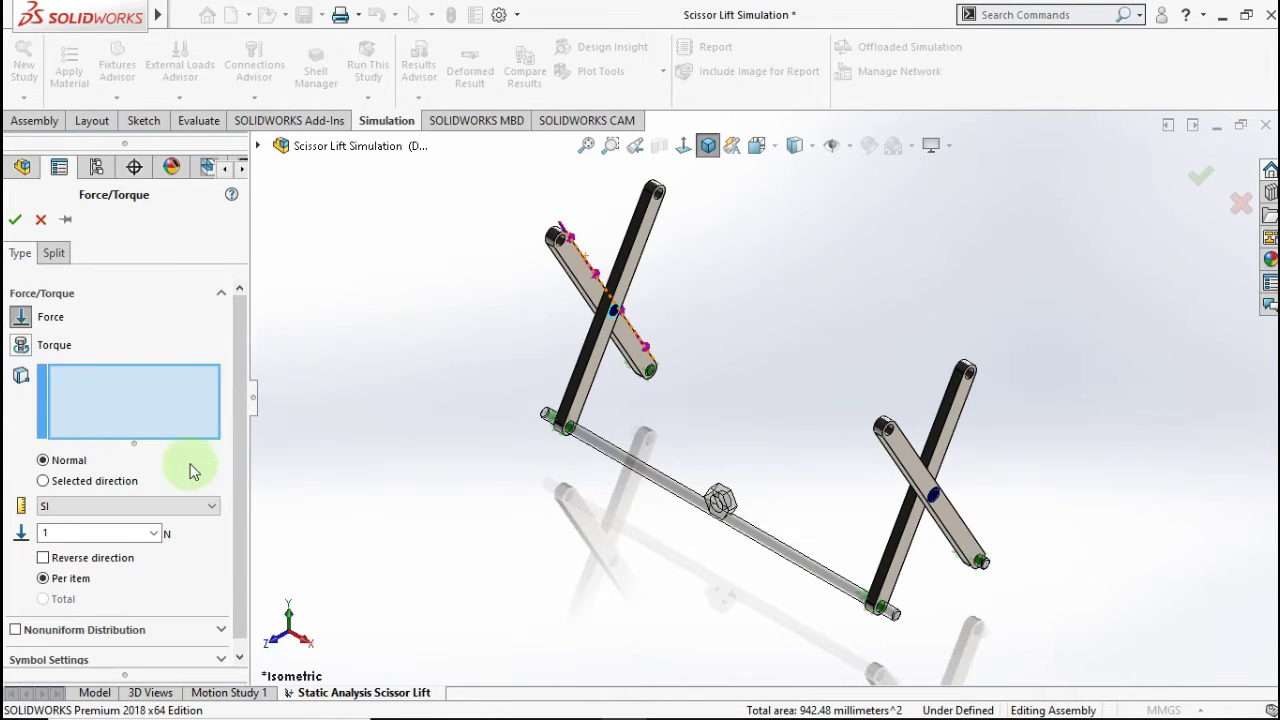
{"action": "left_click", "coordinate": [115, 481]}
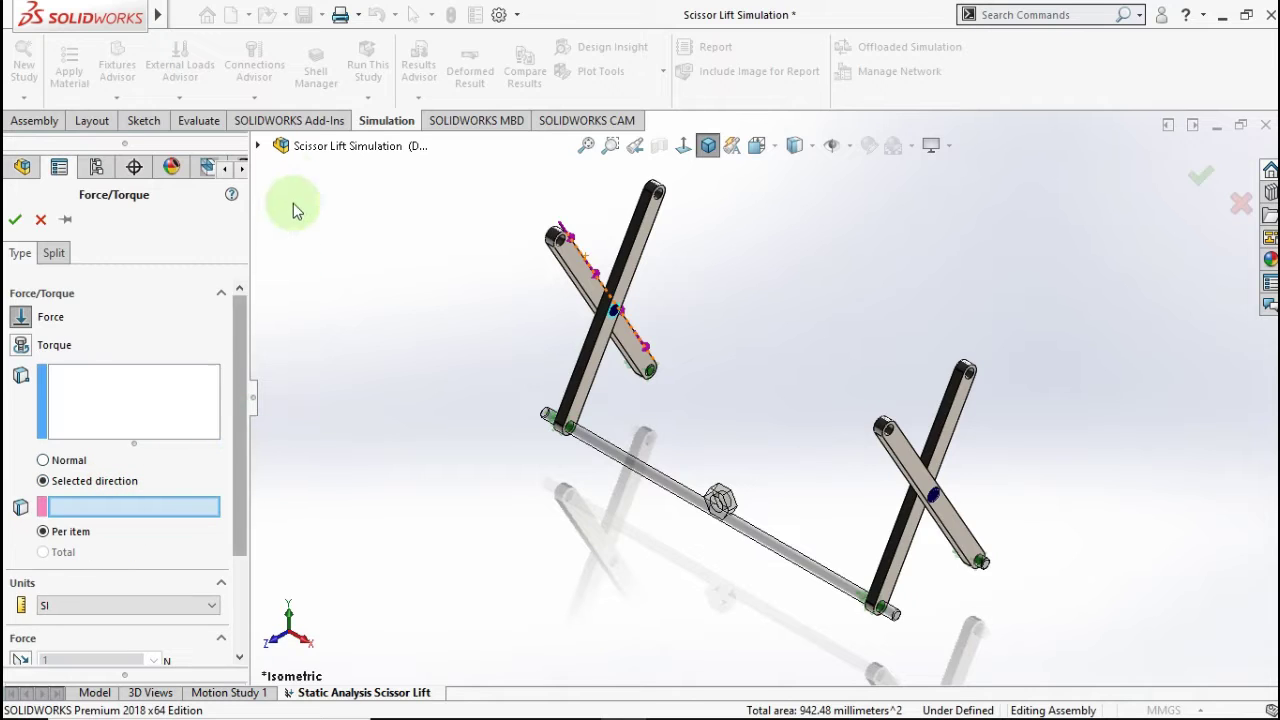
{"action": "left_click", "coordinate": [257, 145]}
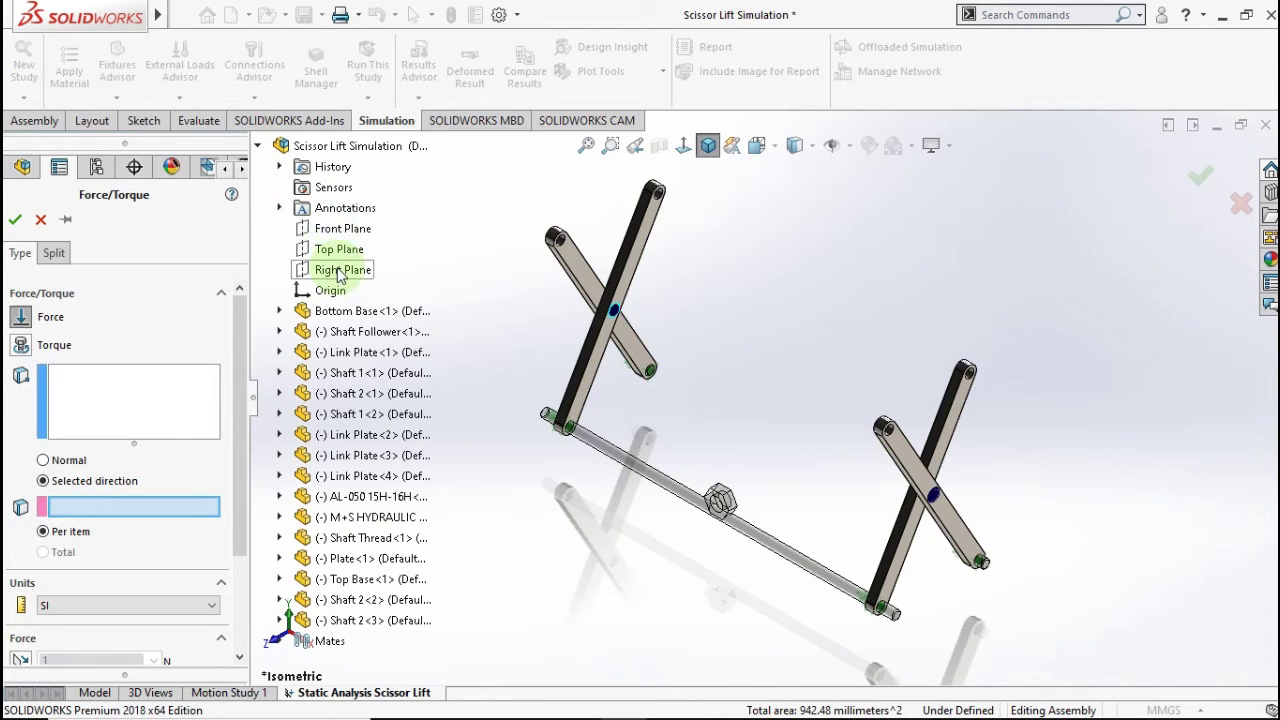
{"action": "left_click", "coordinate": [336, 249]}
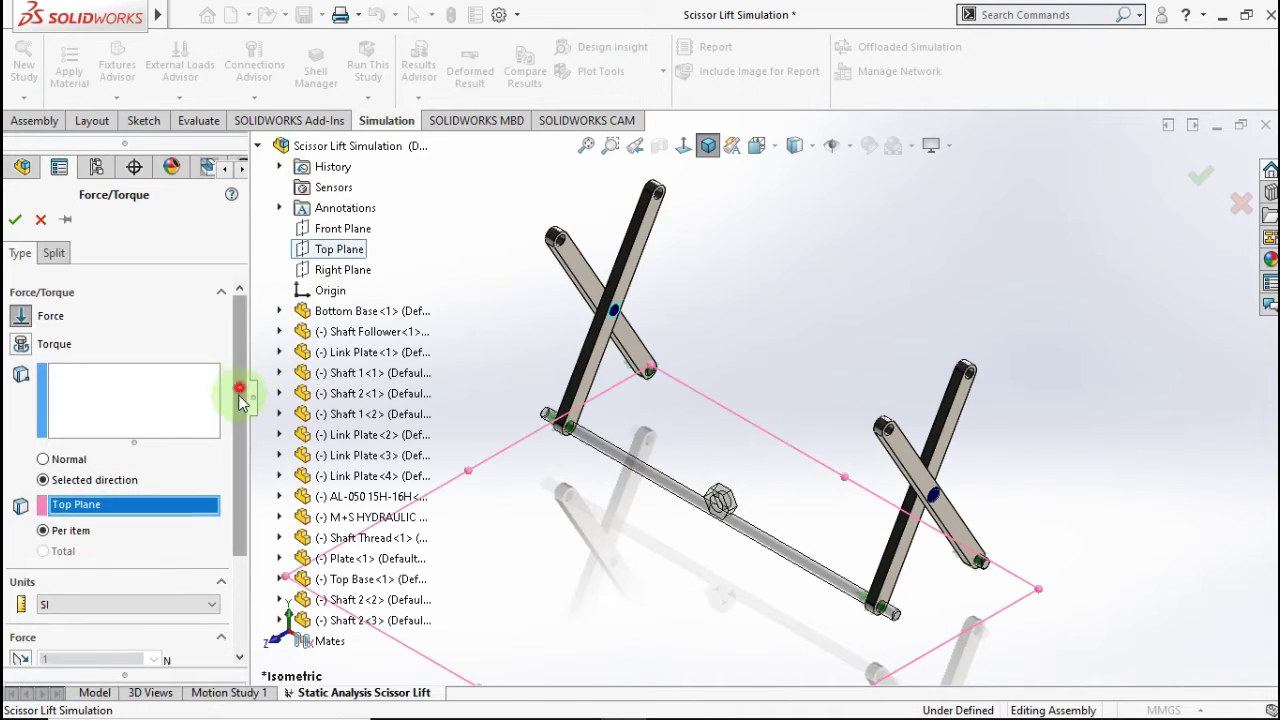
{"action": "left_click_drag", "start_coordinate": [240, 400], "coordinate": [240, 490]}
Step: Enter 450 N normal to the plane and select the Link Plate<2> and <4> pin holes
{"action": "left_click", "coordinate": [21, 583]}
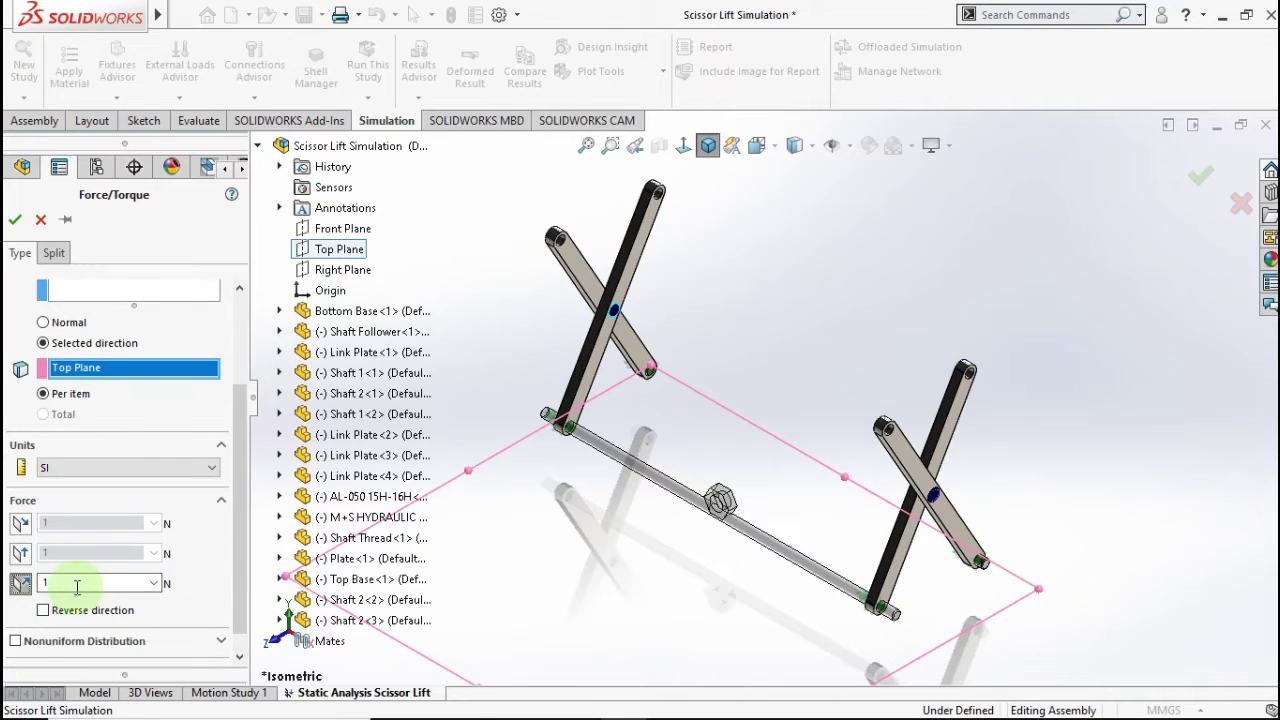
{"action": "double_click", "coordinate": [77, 586]}
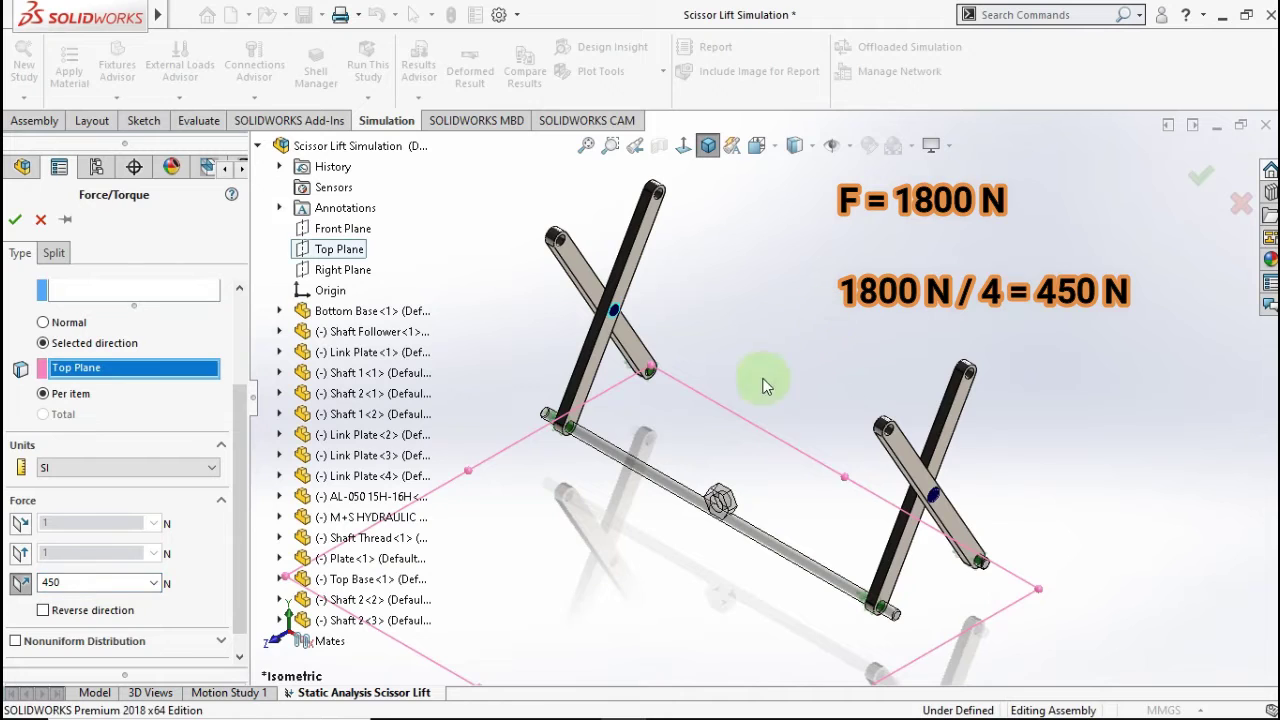
{"action": "scroll", "coordinate": [878, 427], "scroll_direction": "down", "scroll_amount": 5}
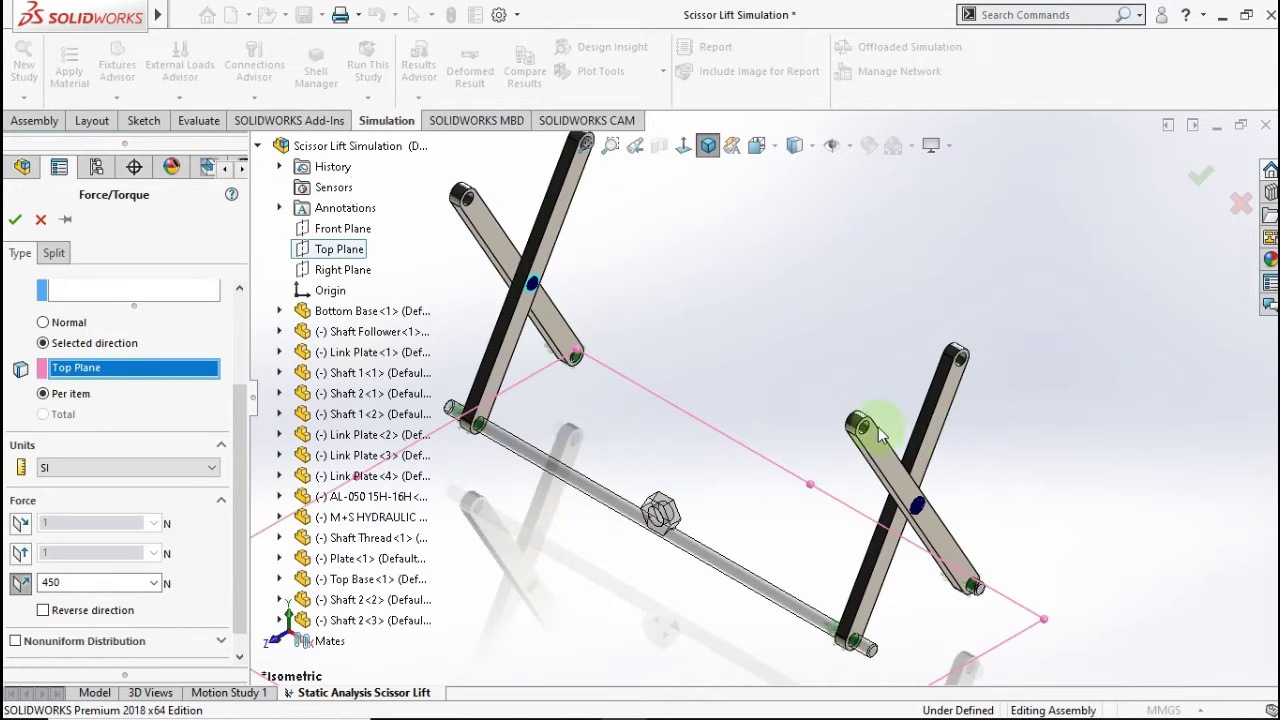
{"action": "scroll", "coordinate": [828, 412], "scroll_direction": "down", "scroll_amount": 2}
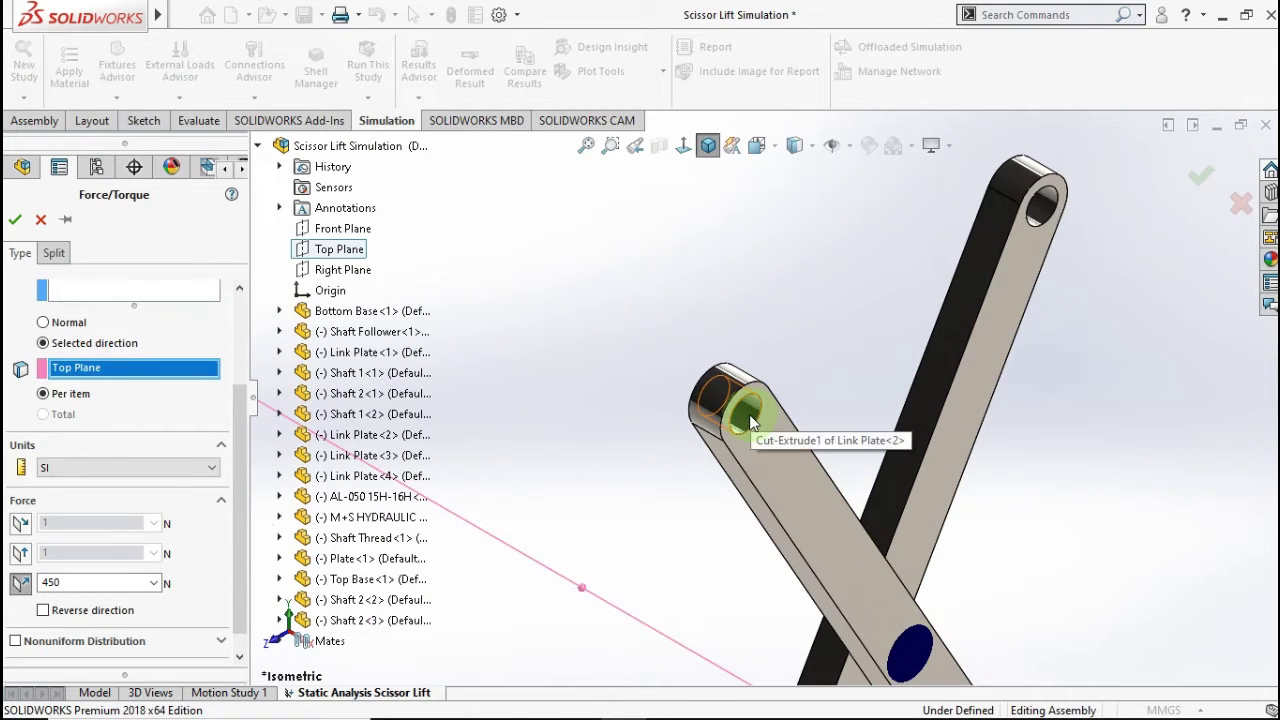
{"action": "left_click", "coordinate": [128, 290]}
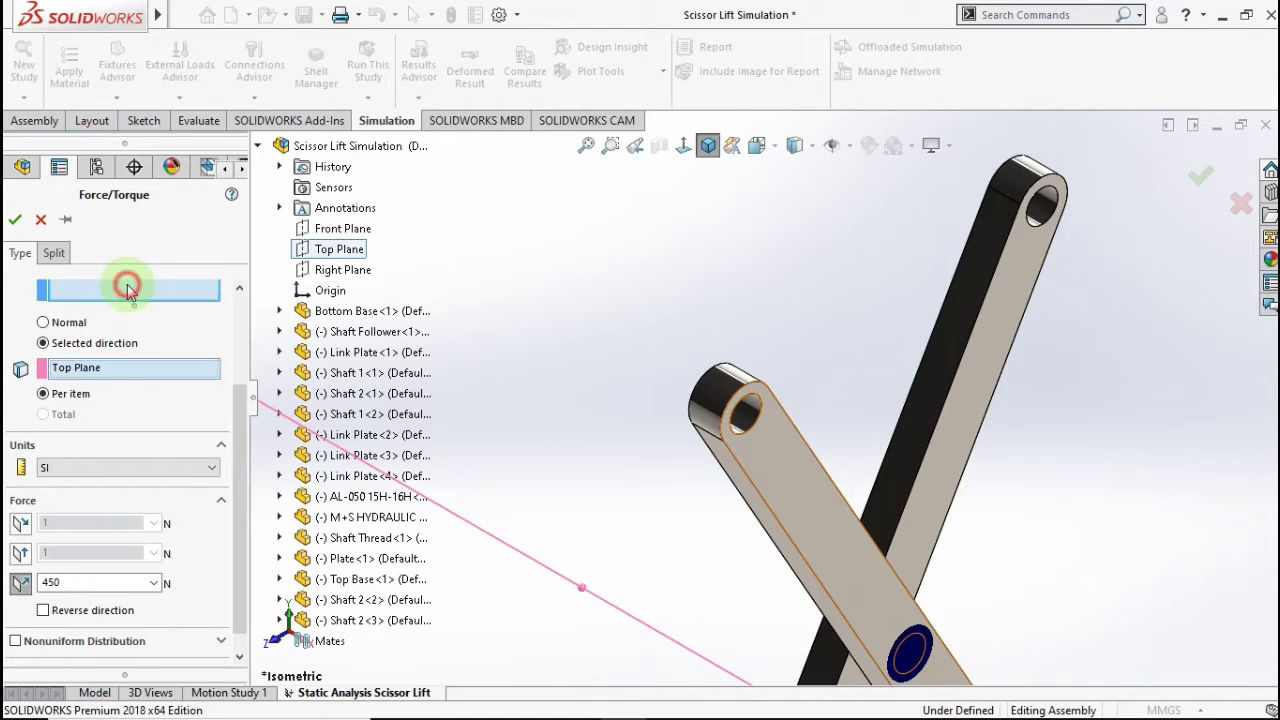
{"action": "left_click", "coordinate": [748, 420]}
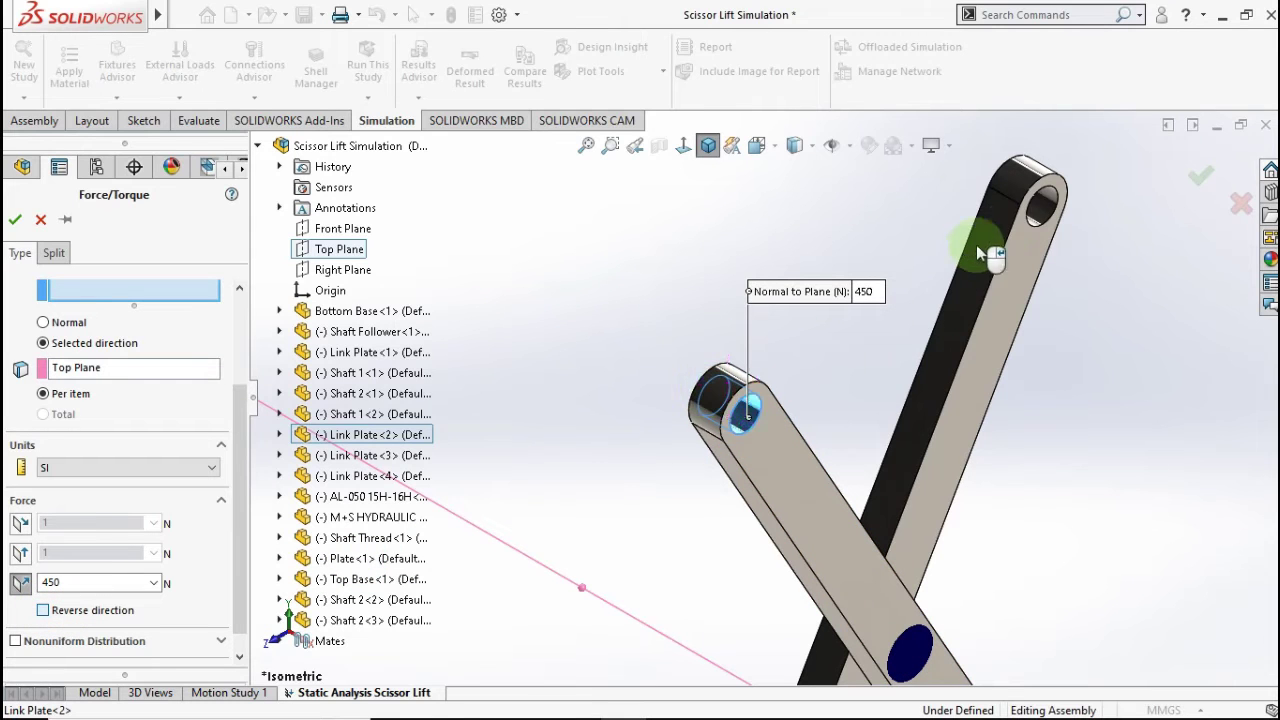
{"action": "left_click", "coordinate": [1047, 220]}
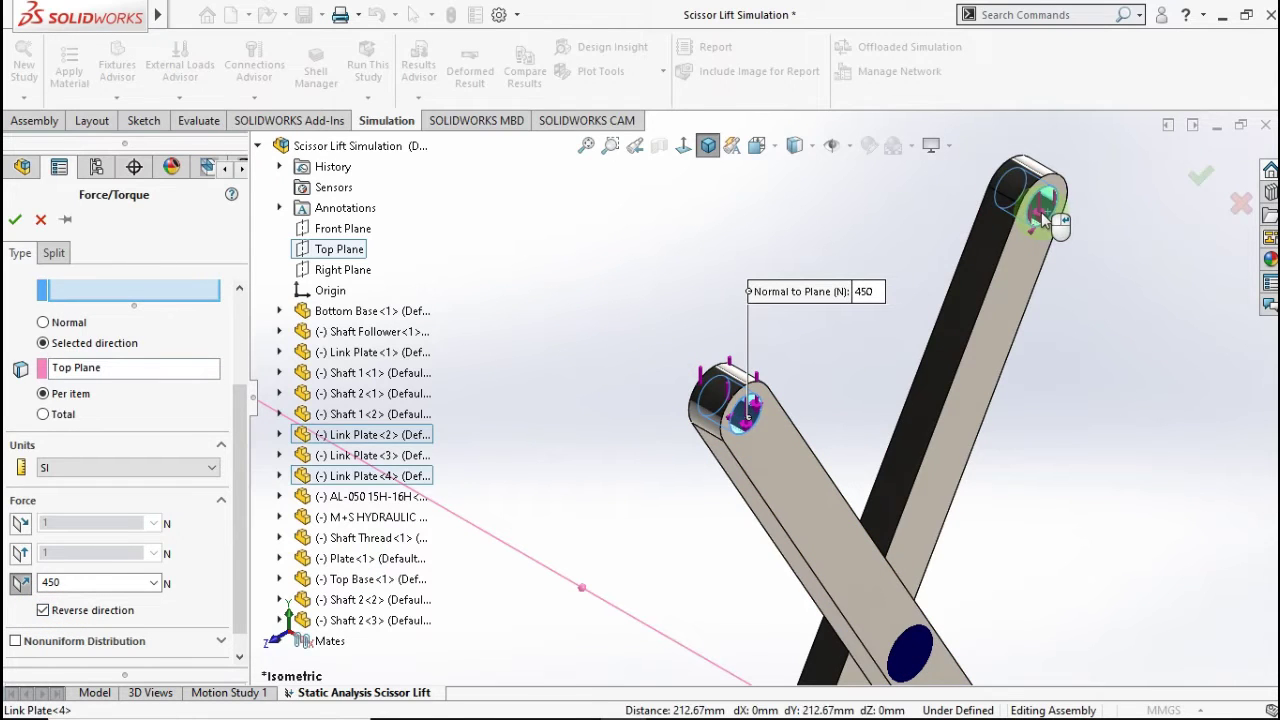
Step: Add the Link Plate<1> and <3> pin holes and confirm the reversed Force-1
{"action": "middle_click_drag", "start_coordinate": [771, 257], "coordinate": [711, 258]}
{"action": "scroll", "coordinate": [625, 285], "scroll_direction": "up", "scroll_amount": 5}
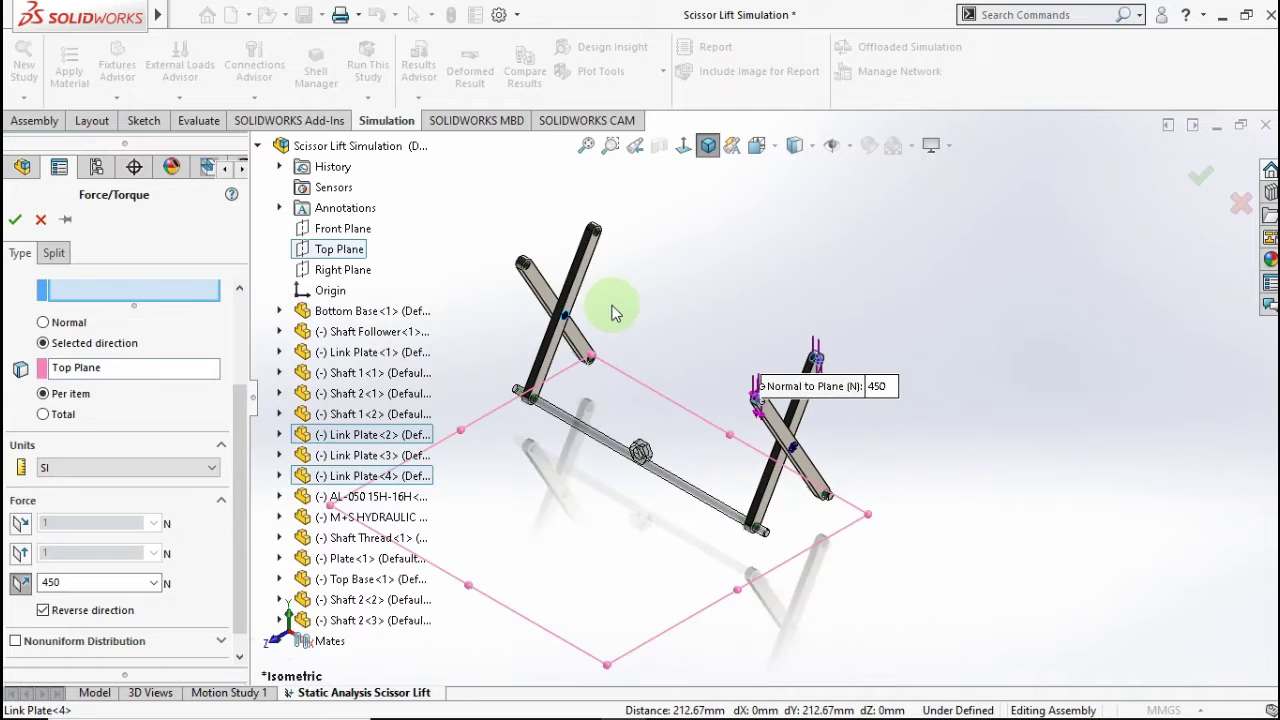
{"action": "scroll", "coordinate": [591, 277], "scroll_direction": "down", "scroll_amount": 10}
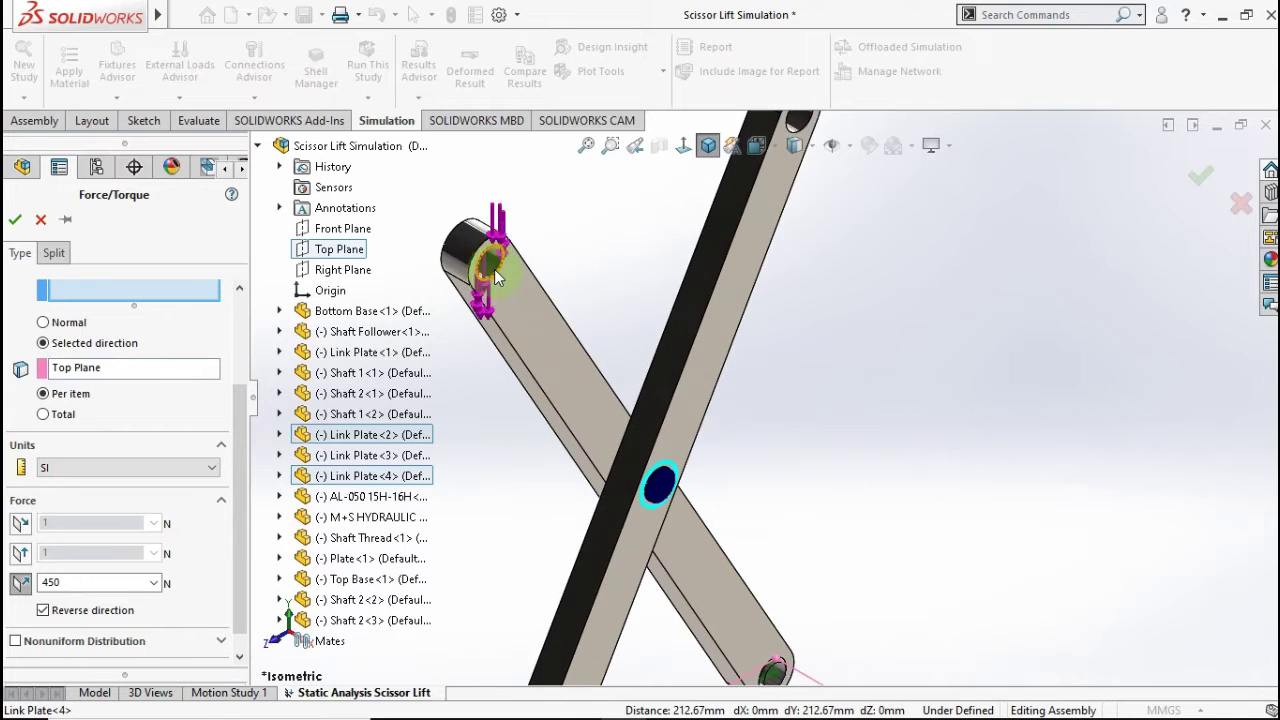
{"action": "middle_click_drag", "start_coordinate": [494, 278], "coordinate": [651, 260]}
{"action": "left_click", "coordinate": [488, 262]}
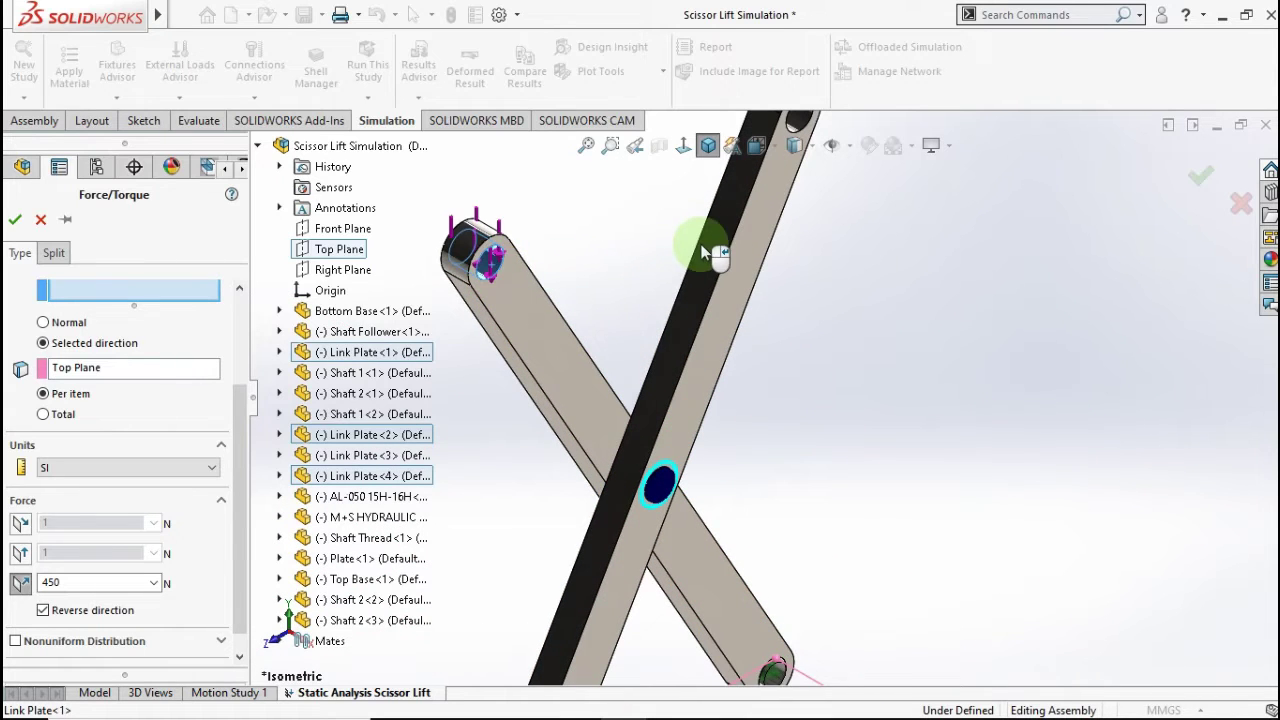
{"action": "middle_click_drag", "start_coordinate": [488, 262], "coordinate": [803, 180]}
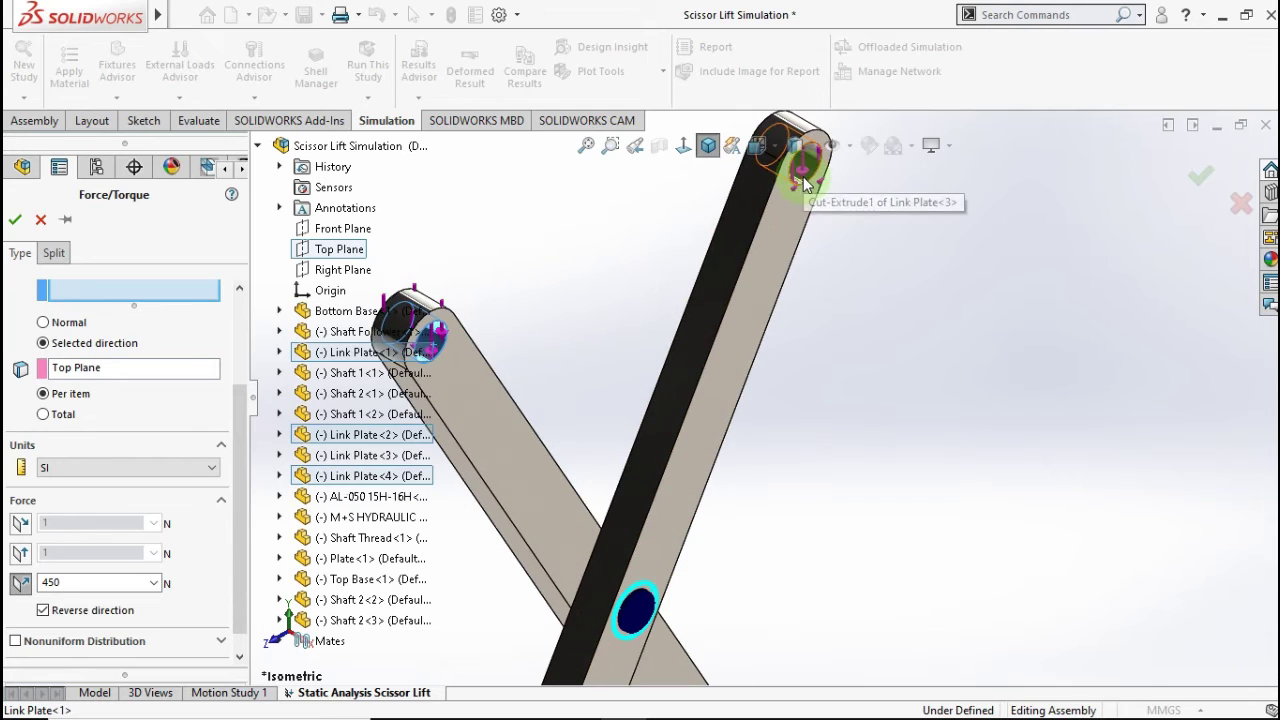
{"action": "left_click", "coordinate": [806, 178]}
{"action": "middle_click_drag", "start_coordinate": [622, 346], "coordinate": [797, 400]}
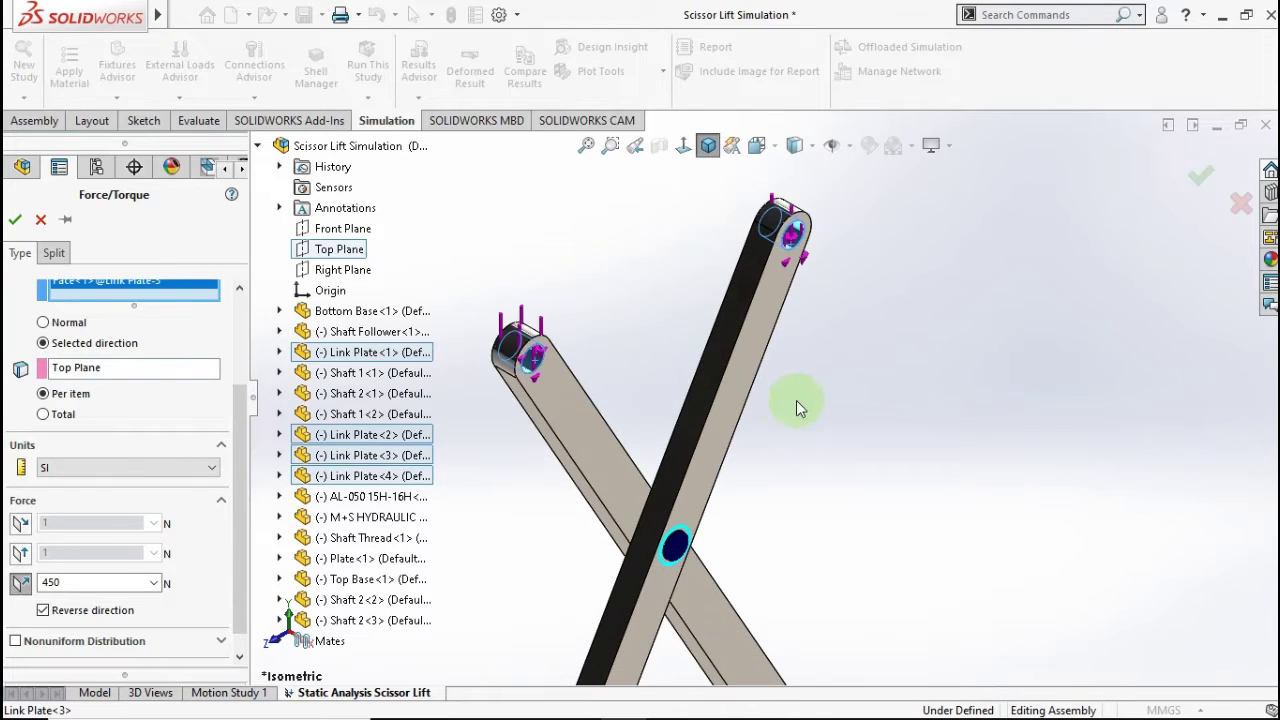
{"action": "left_click", "coordinate": [15, 219]}
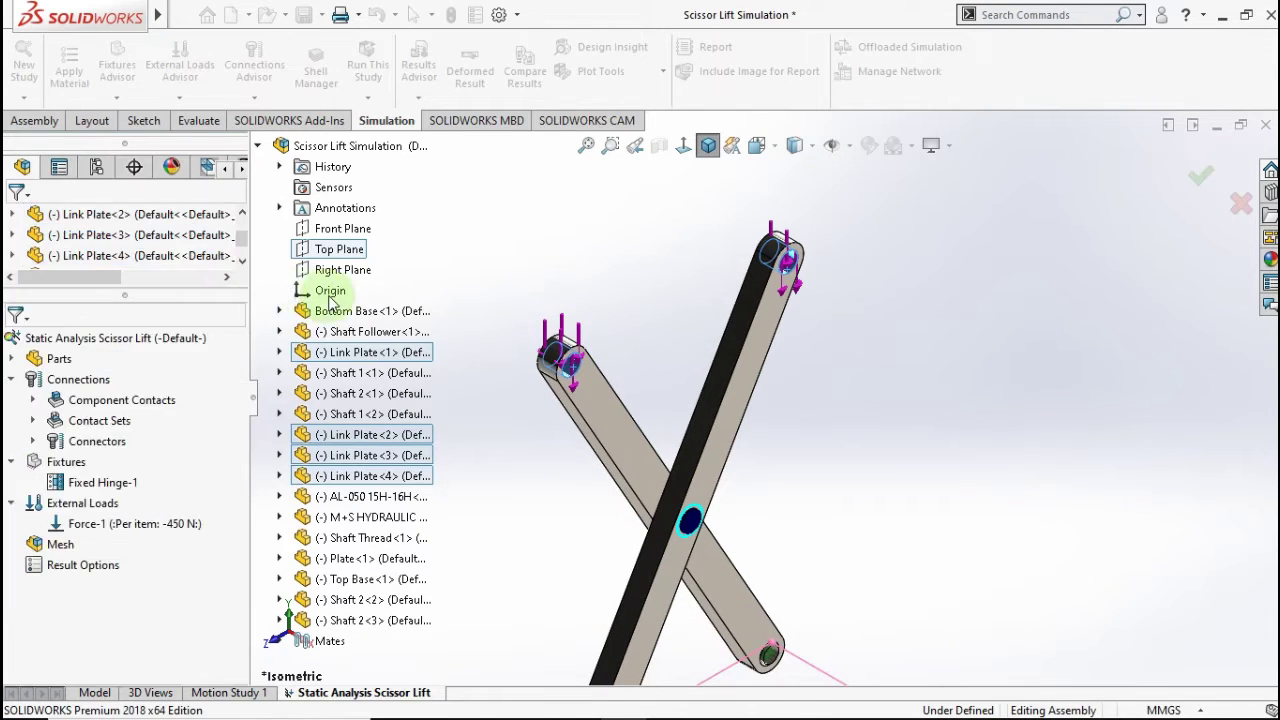
{"action": "left_click", "coordinate": [709, 145]}
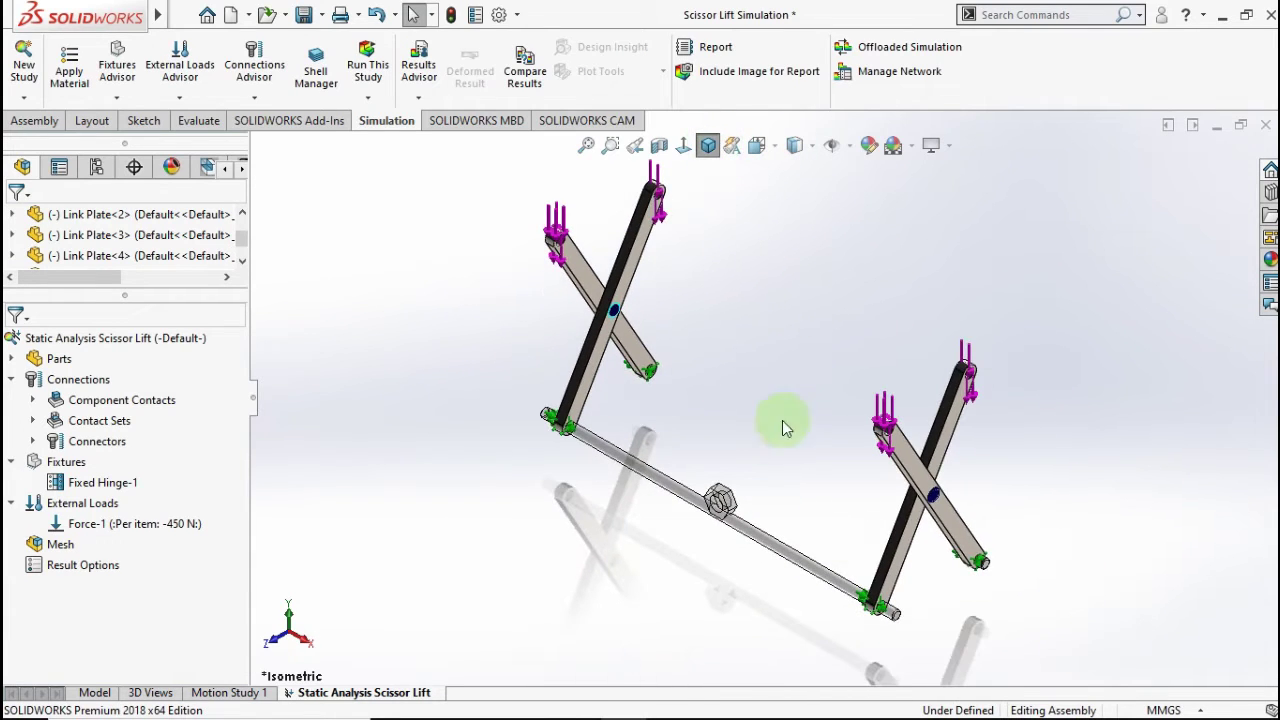
Step: Run Mesh and Run to get von Mises stress peaking at 9.777e+07 N/m^2
{"action": "right_click", "coordinate": [52, 541]}
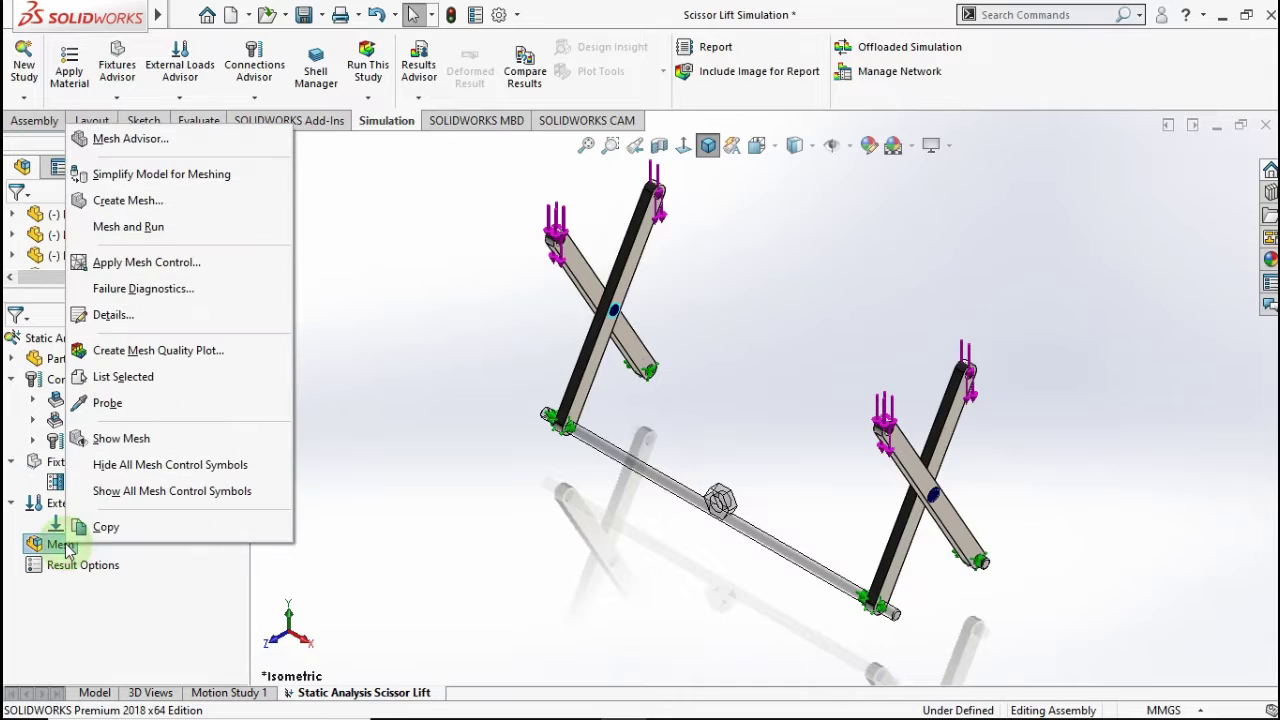
{"action": "left_click", "coordinate": [118, 230]}
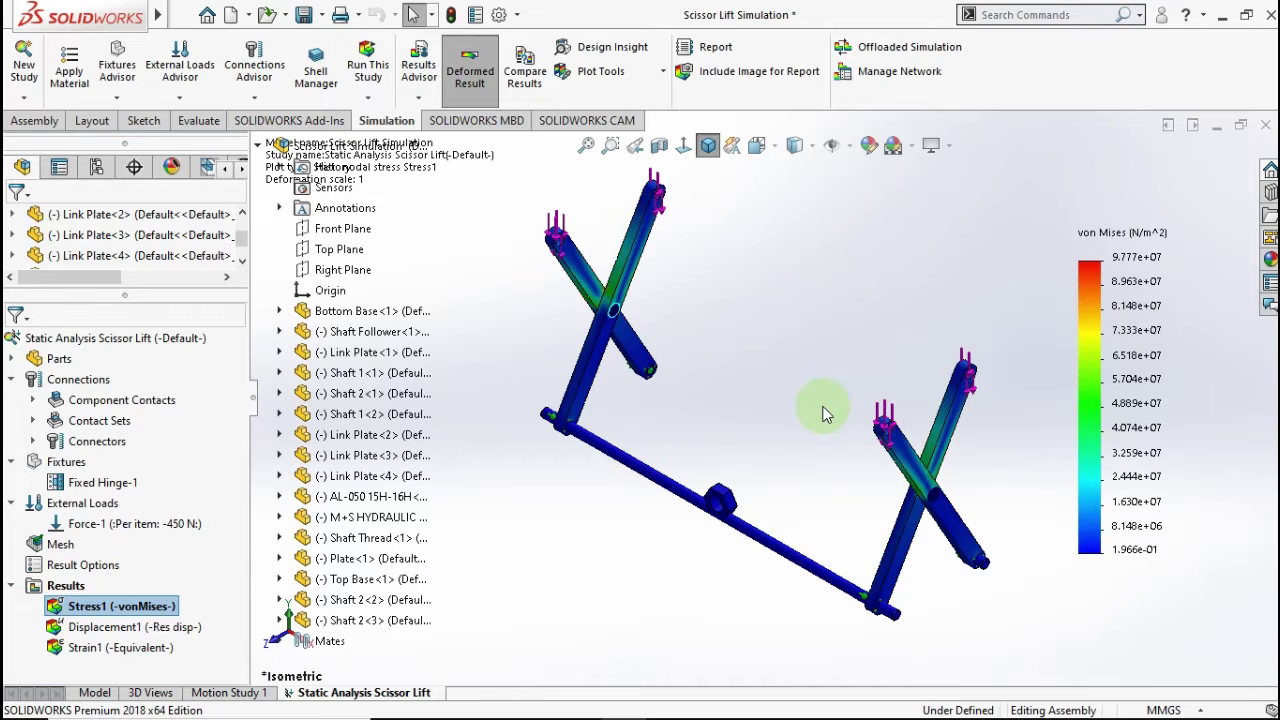
{"action": "middle_click_drag", "start_coordinate": [829, 409], "coordinate": [882, 488]}
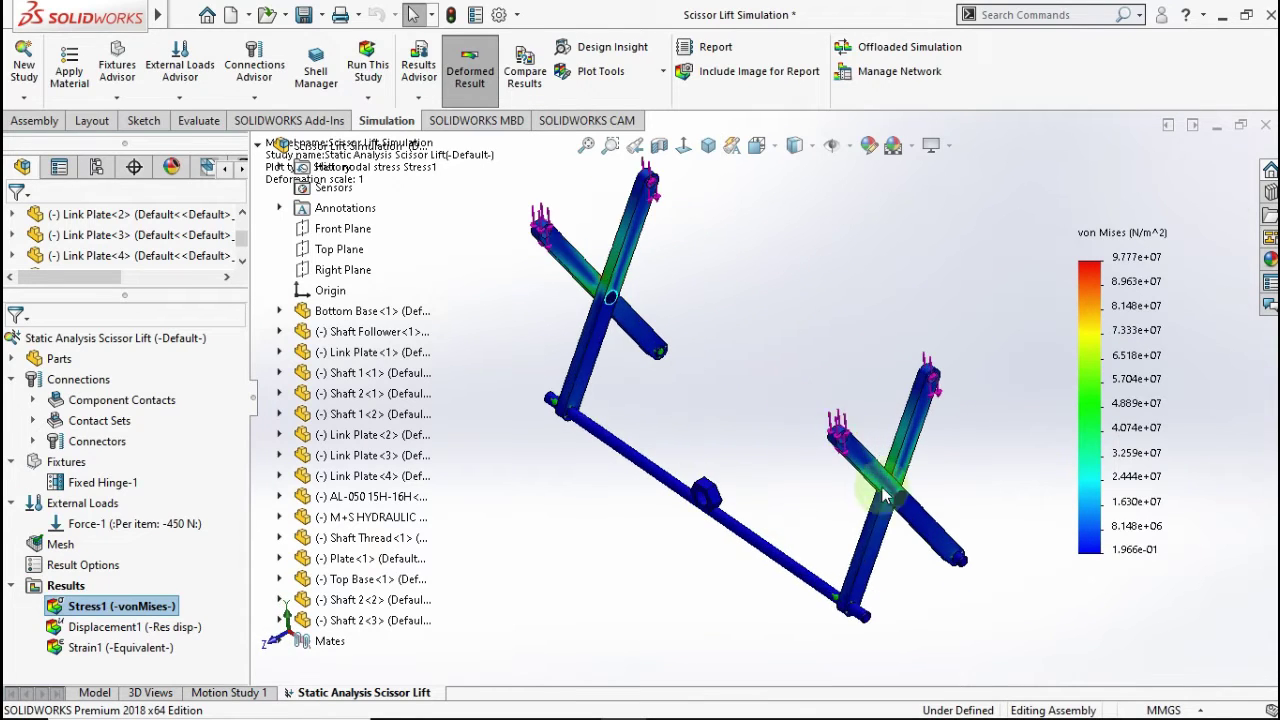
Step: Edit the Stress1 definition to display stress in N/mm^2 (MPa)
{"action": "right_click", "coordinate": [145, 611]}
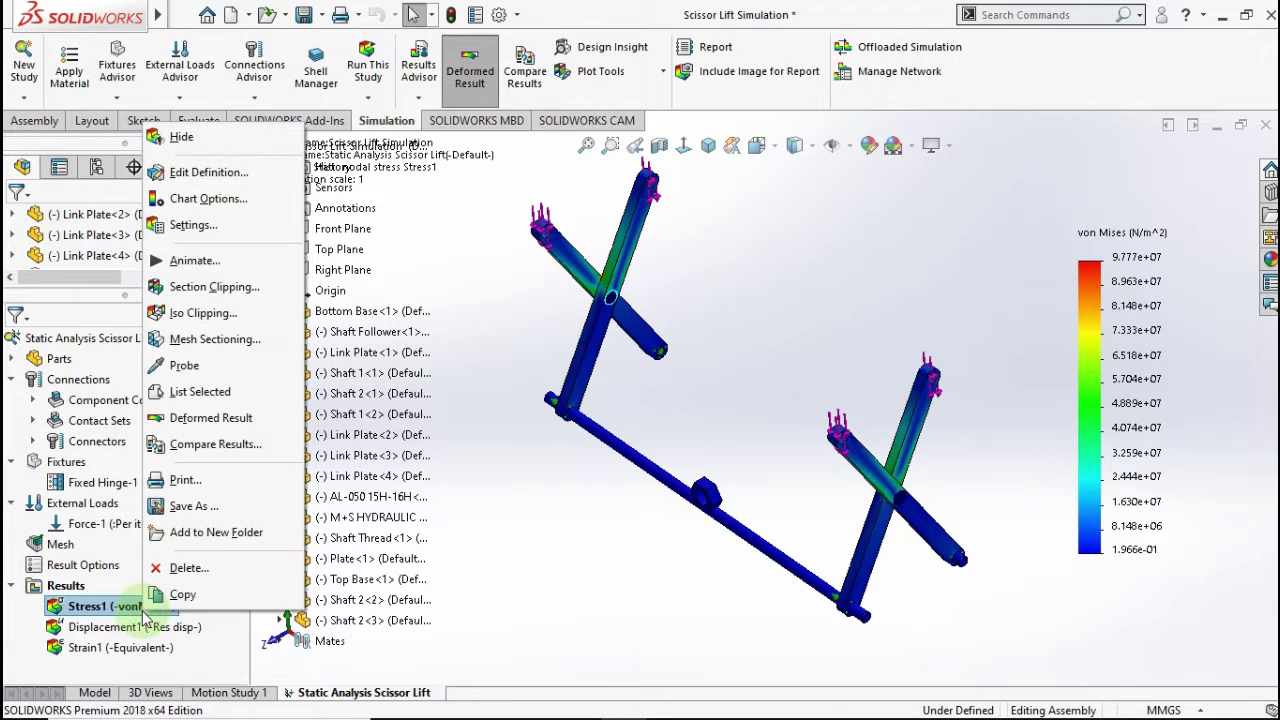
{"action": "left_click", "coordinate": [206, 169]}
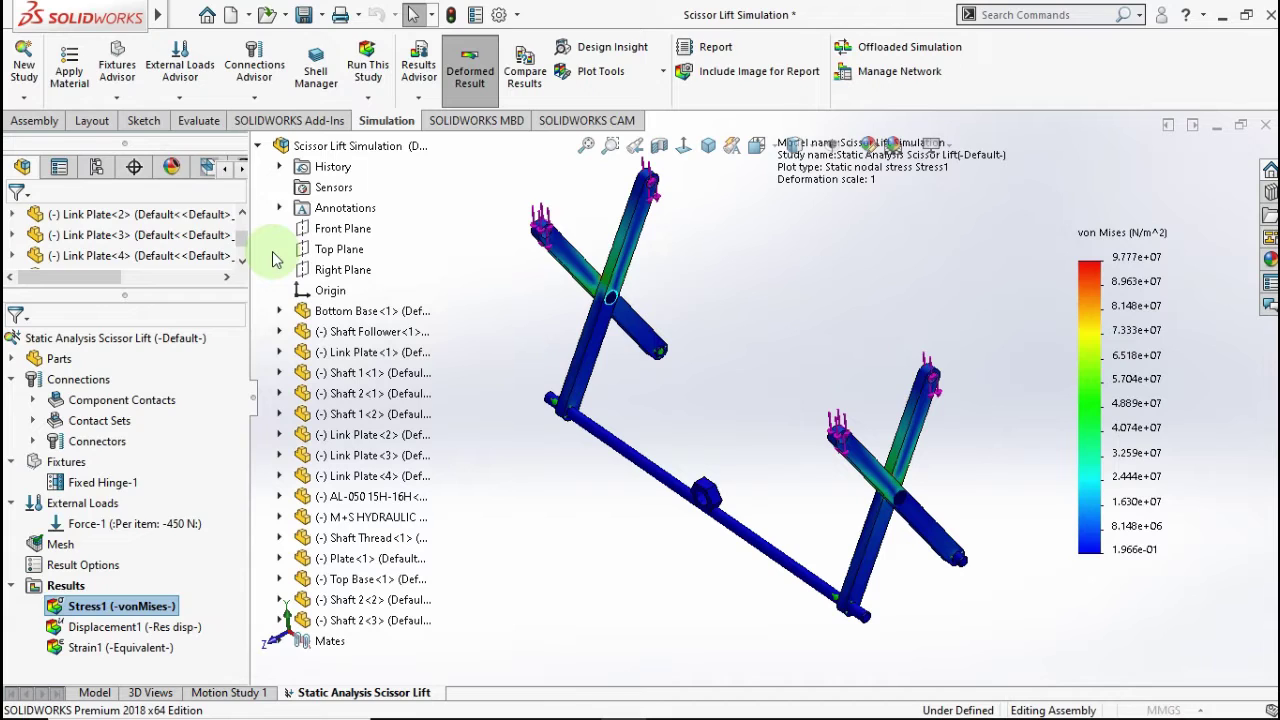
{"action": "left_click", "coordinate": [111, 340]}
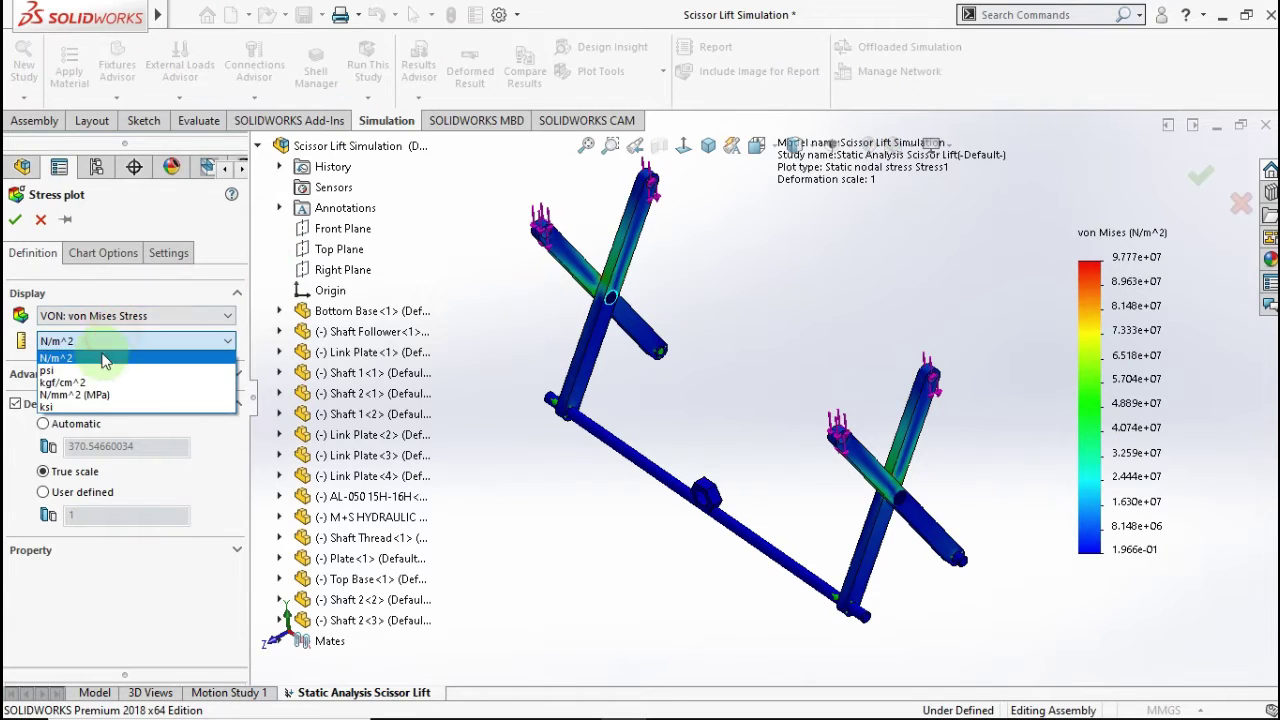
{"action": "left_click", "coordinate": [88, 394]}
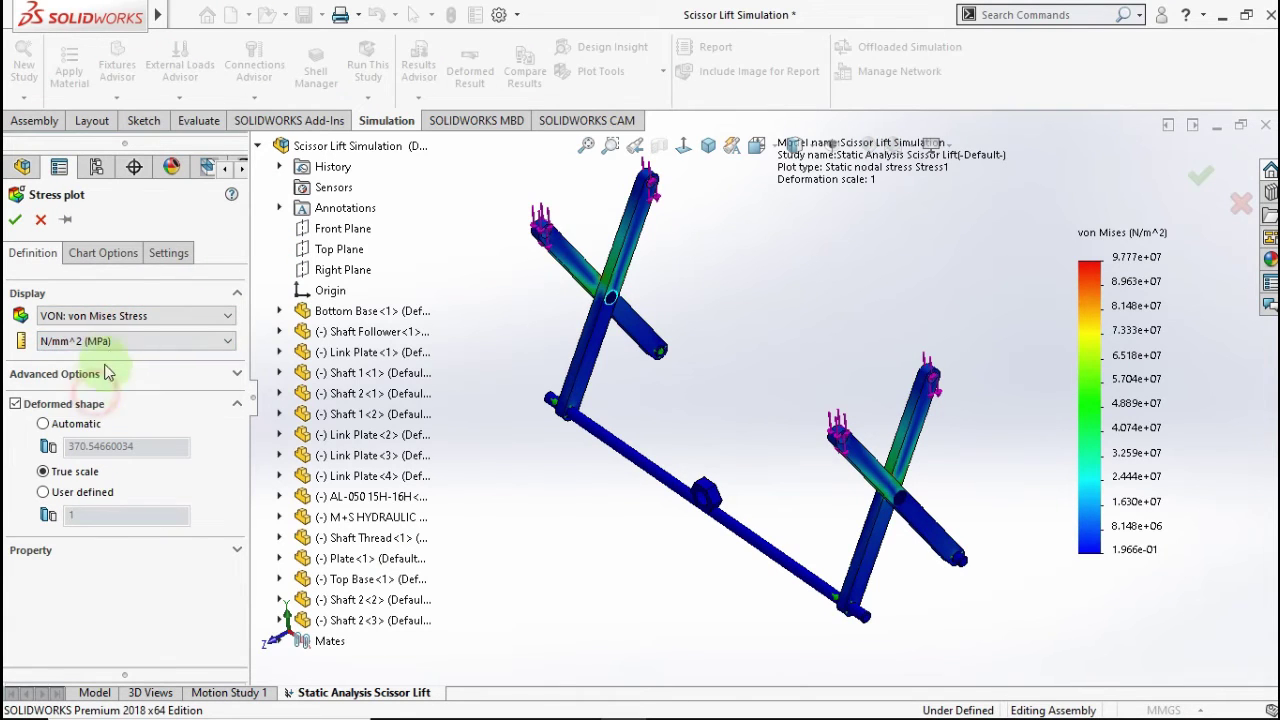
Step: Show the max annotation with floating numbers at 2 decimals, then expand Parts
{"action": "left_click", "coordinate": [117, 256]}
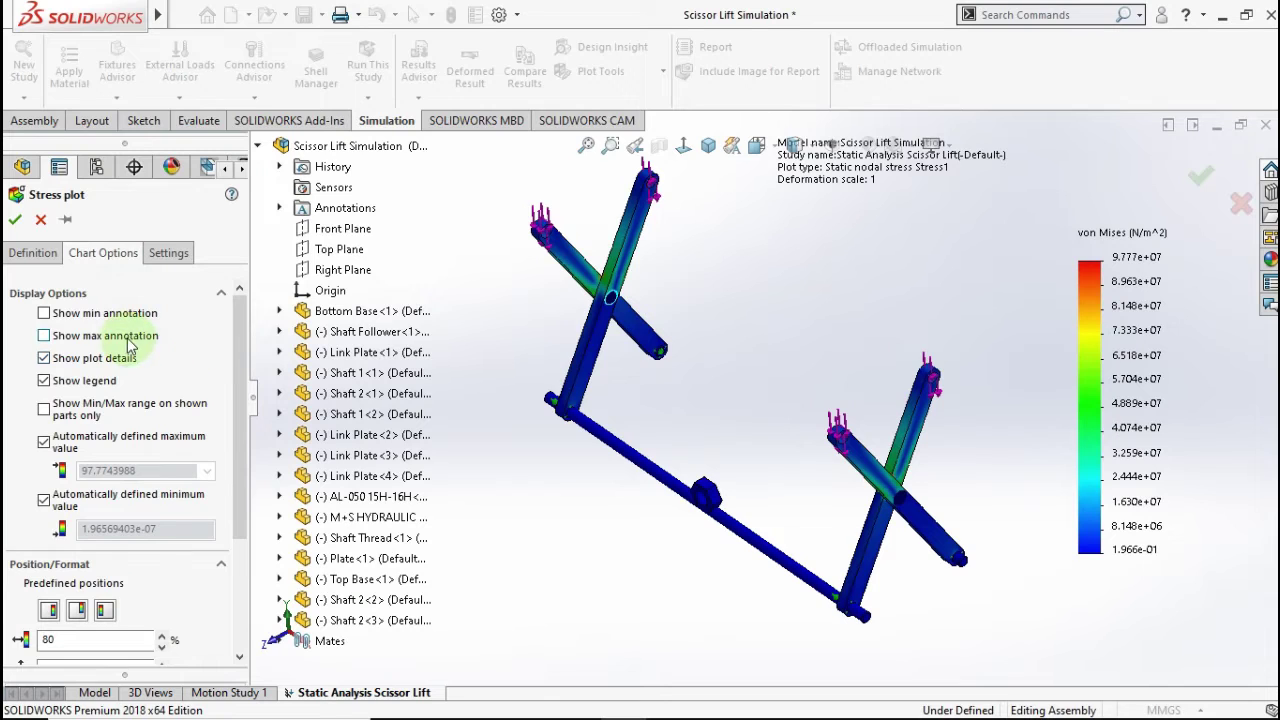
{"action": "left_click", "coordinate": [128, 345]}
{"action": "scroll", "coordinate": [224, 420], "scroll_direction": "down", "scroll_amount": 3}
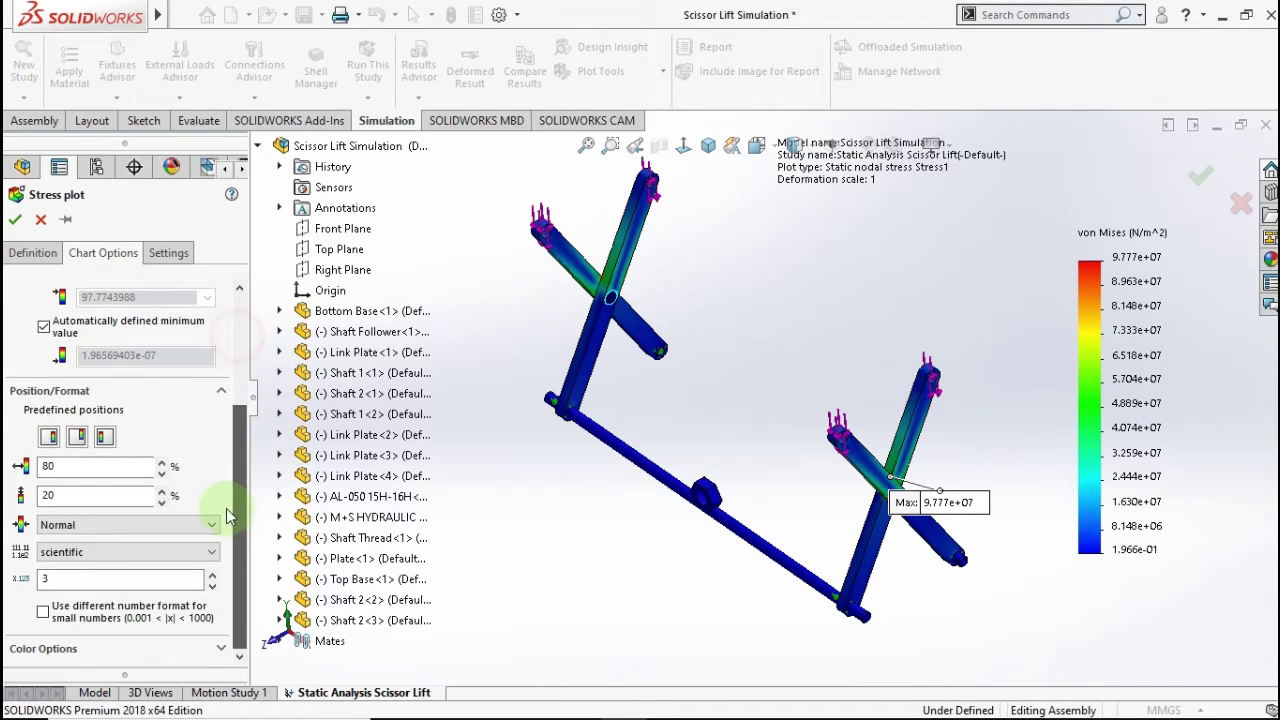
{"action": "left_click", "coordinate": [166, 557]}
{"action": "left_click", "coordinate": [115, 579]}
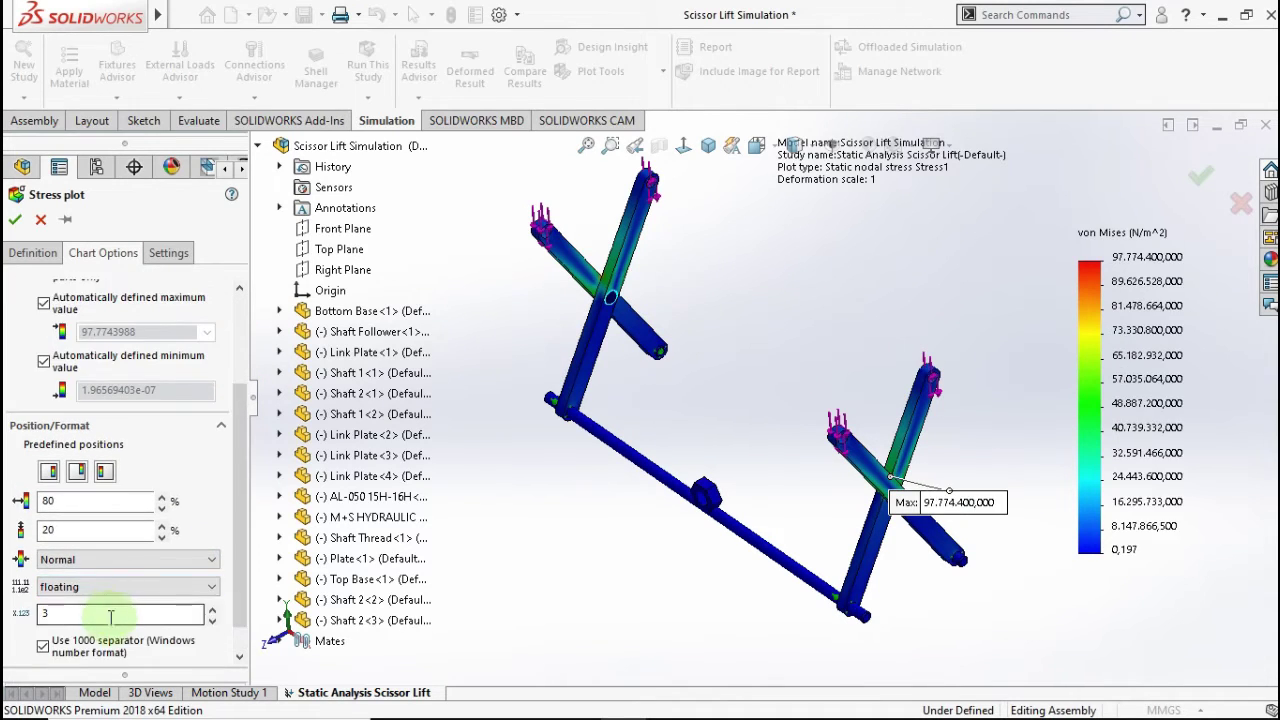
{"action": "left_click", "coordinate": [211, 620]}
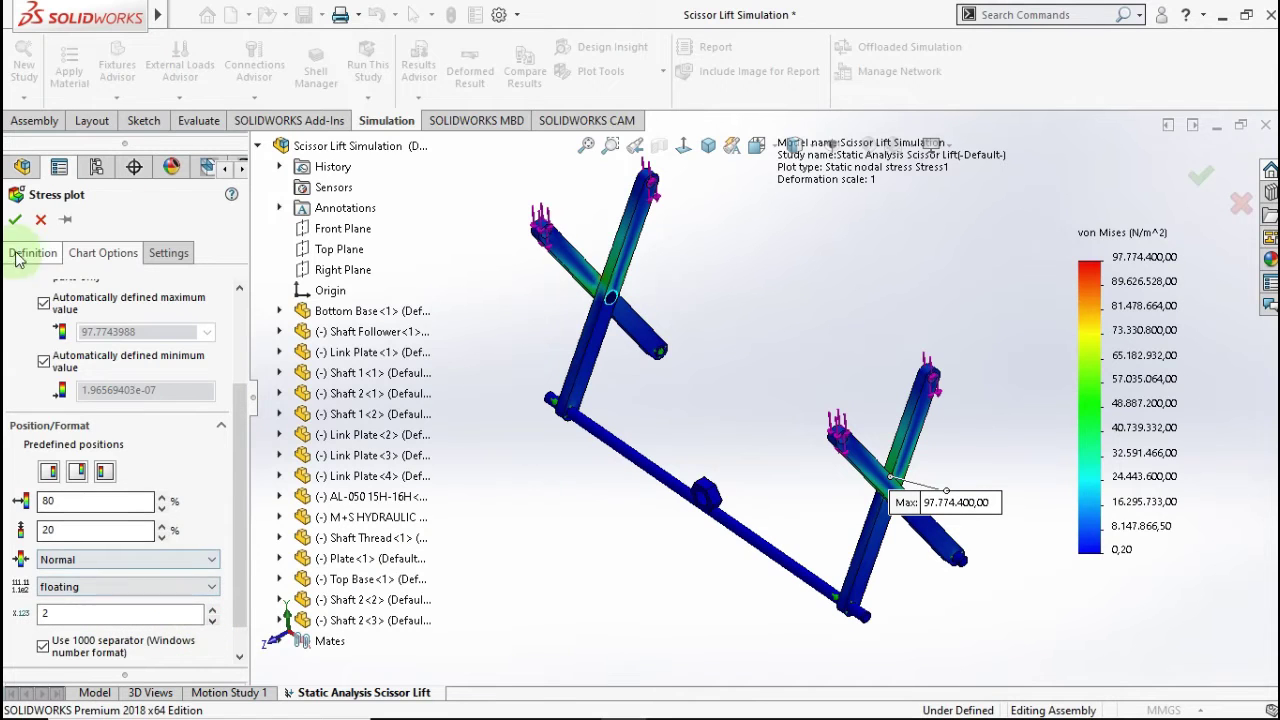
{"action": "left_click", "coordinate": [17, 222]}
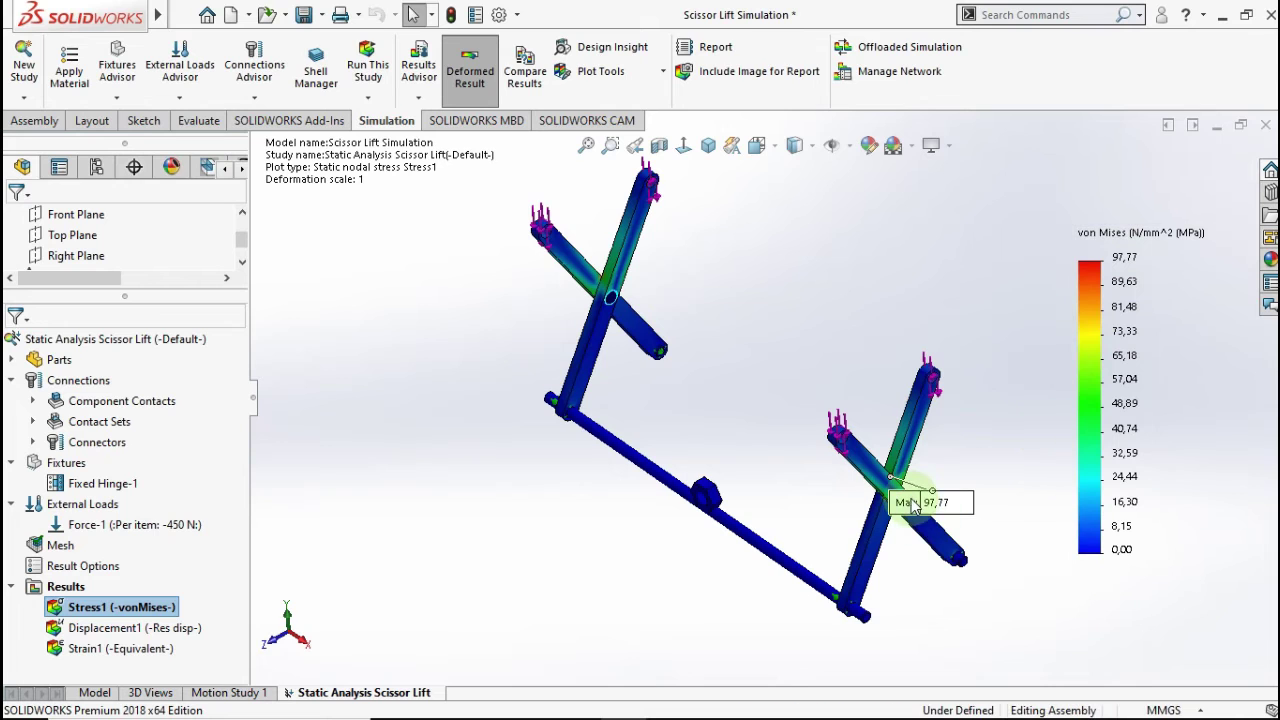
{"action": "scroll", "coordinate": [912, 460], "scroll_direction": "down", "scroll_amount": 2}
{"action": "middle_click_drag", "start_coordinate": [909, 433], "coordinate": [917, 413]}
{"action": "scroll", "coordinate": [917, 413], "scroll_direction": "up", "scroll_amount": 3}
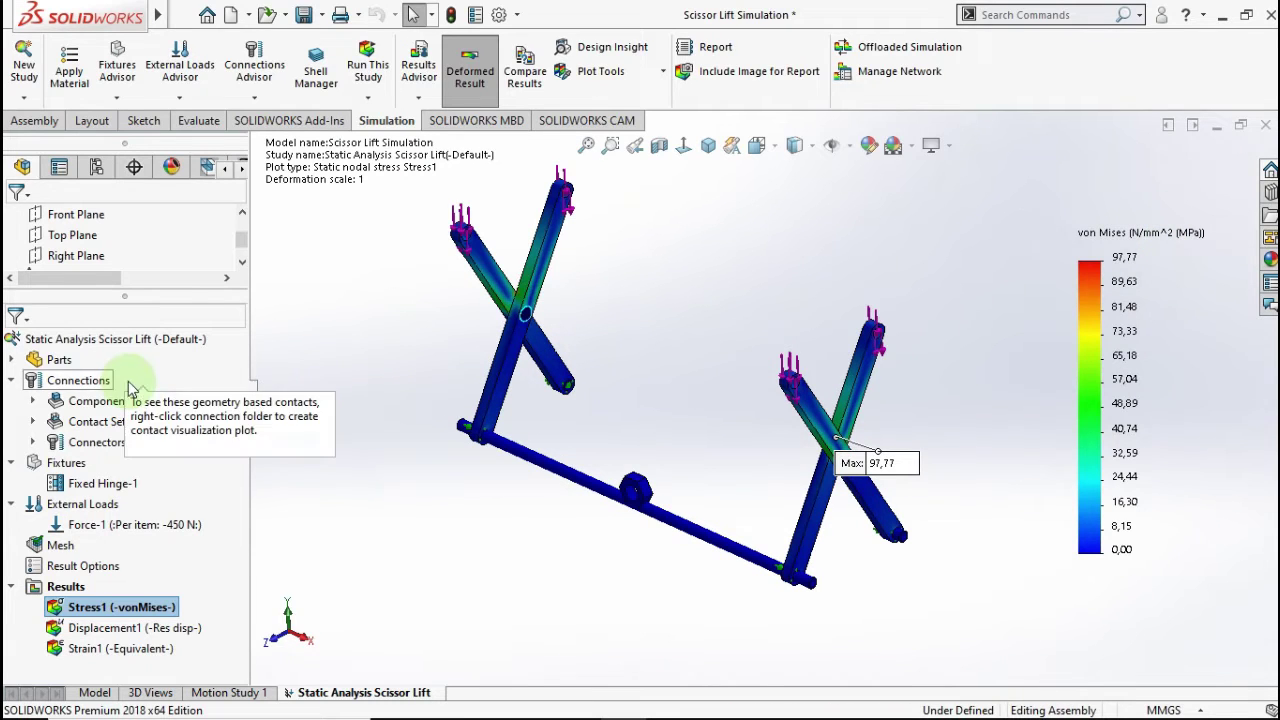
{"action": "left_click", "coordinate": [13, 359]}
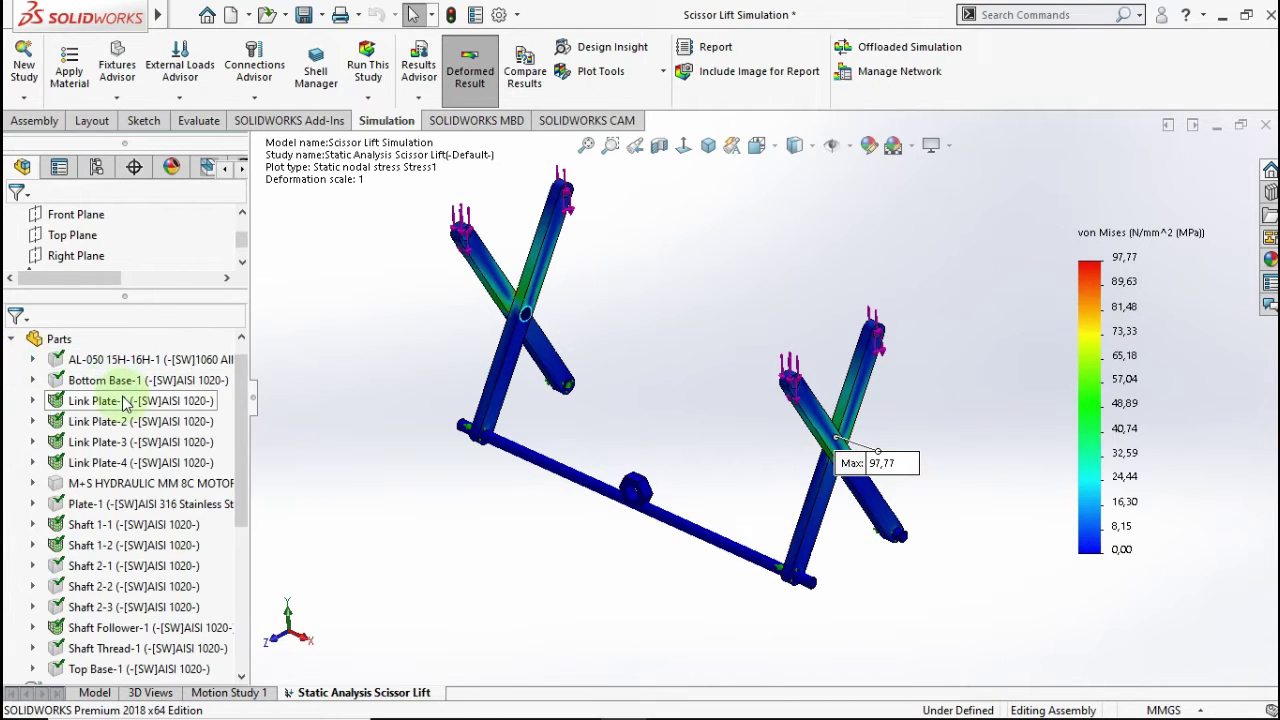
{"action": "right_click", "coordinate": [100, 400]}
{"action": "left_click", "coordinate": [175, 299]}
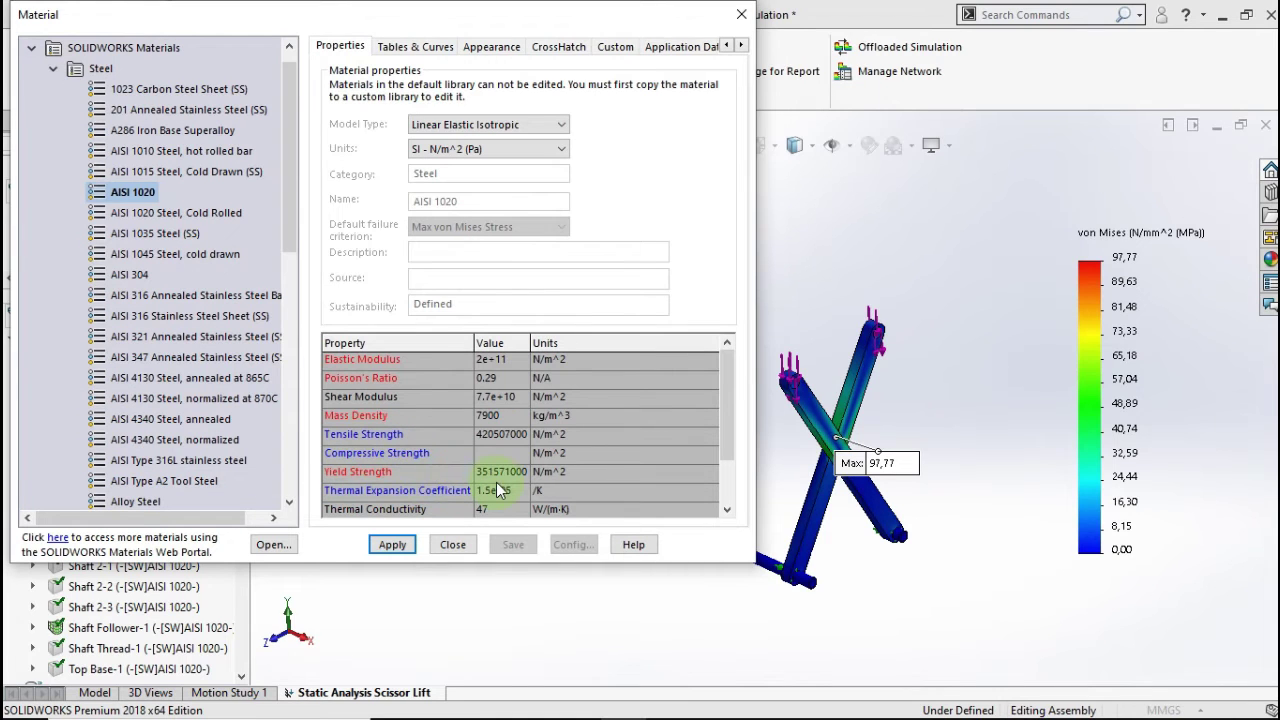
{"action": "left_click", "coordinate": [470, 152]}
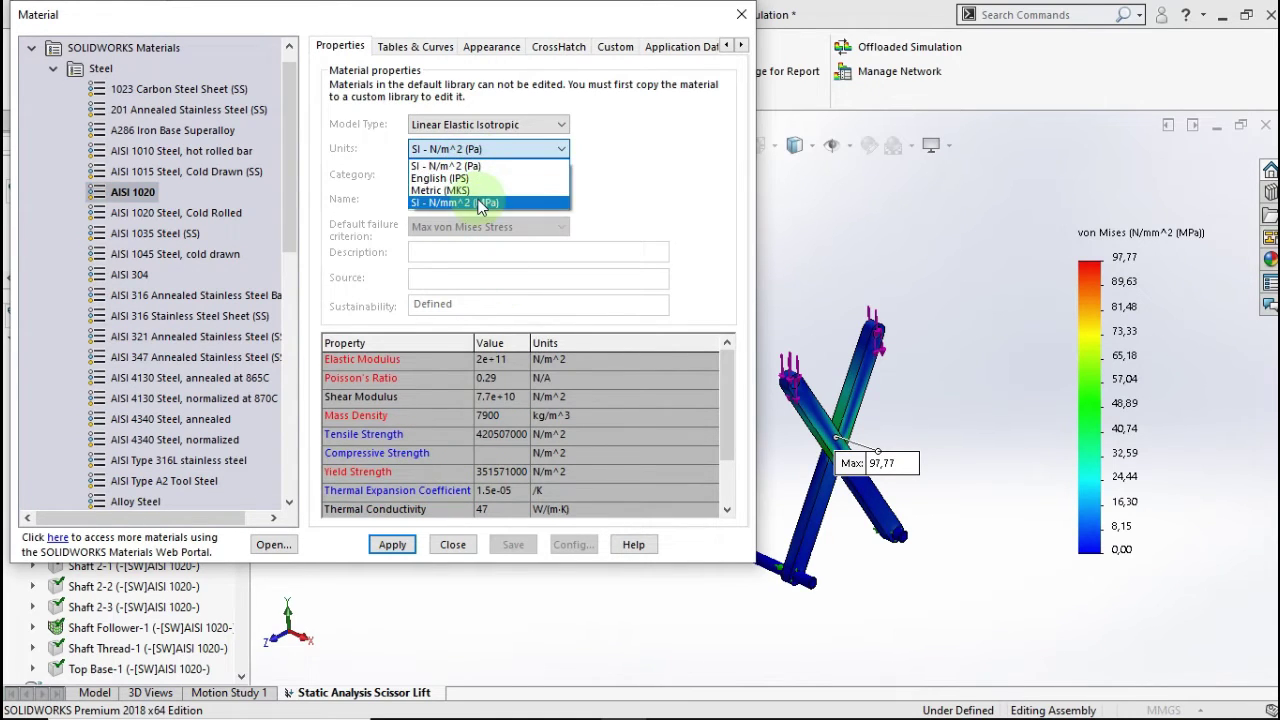
{"action": "left_click", "coordinate": [481, 204]}
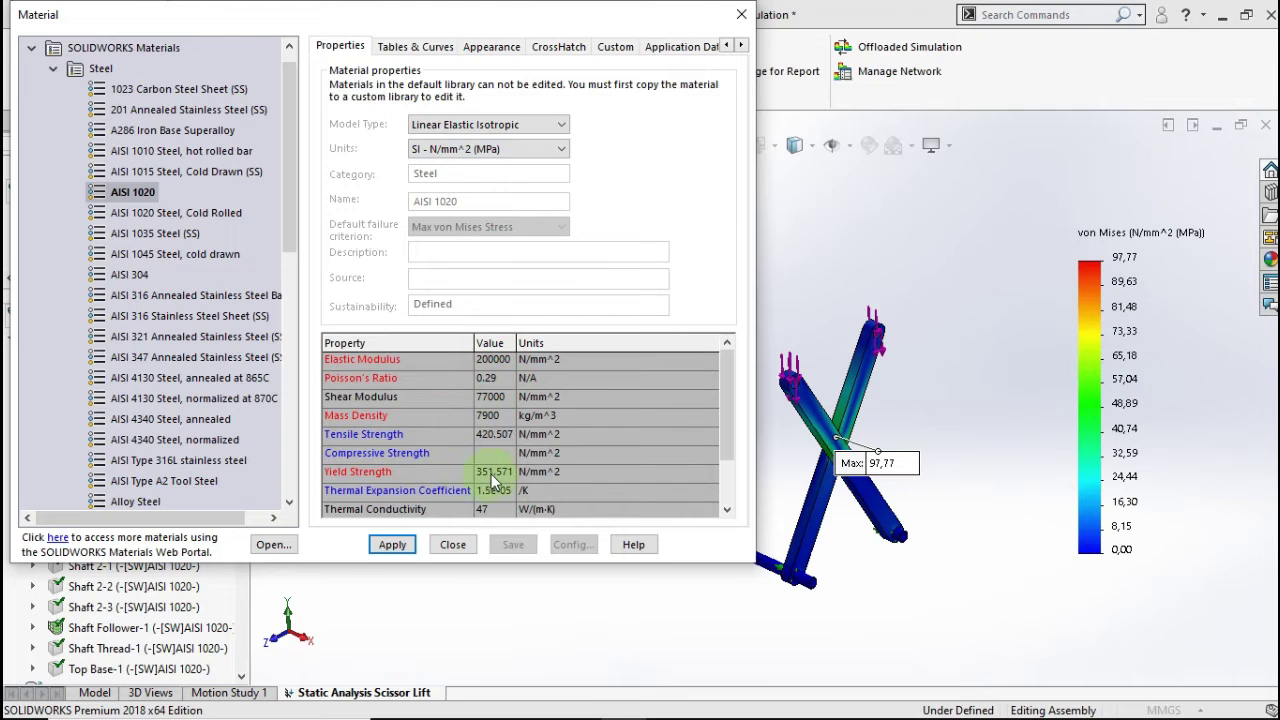
{"action": "left_click", "coordinate": [455, 545]}
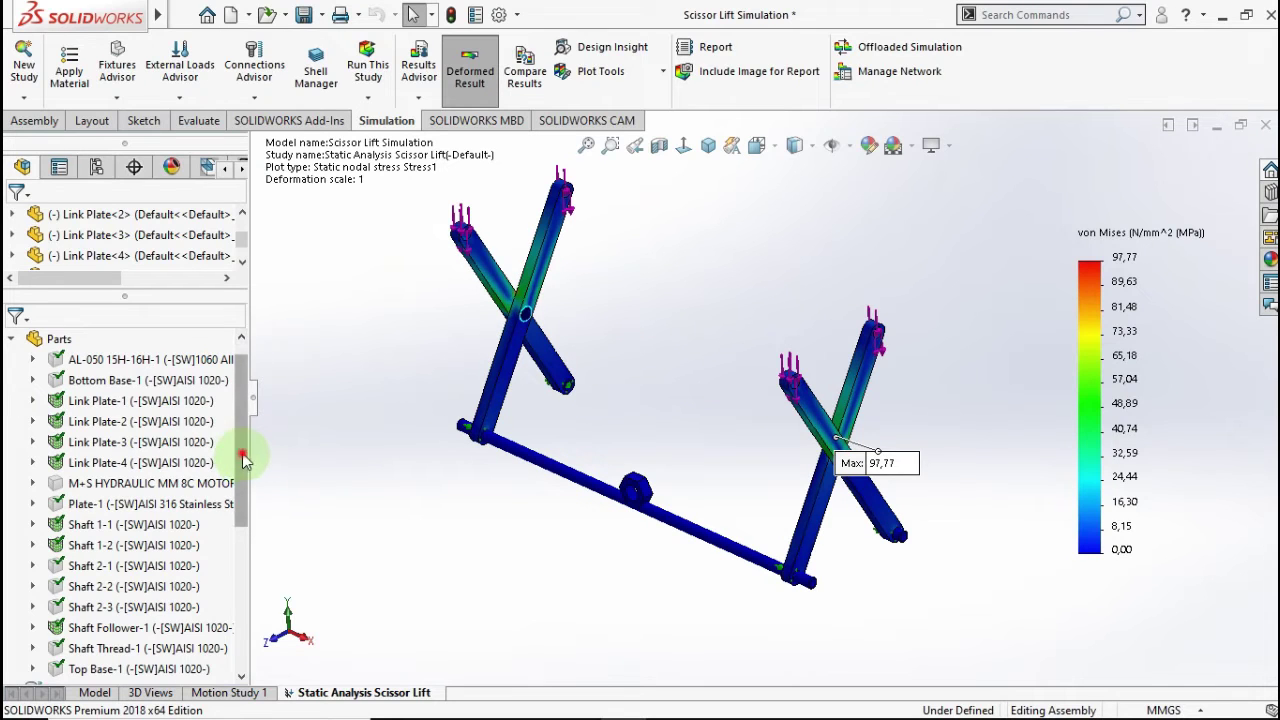
Step: Show the Displacement1 plot, with resultant displacement peaking at 1.285e-01 mm
{"action": "left_click_drag", "start_coordinate": [244, 459], "coordinate": [233, 616]}
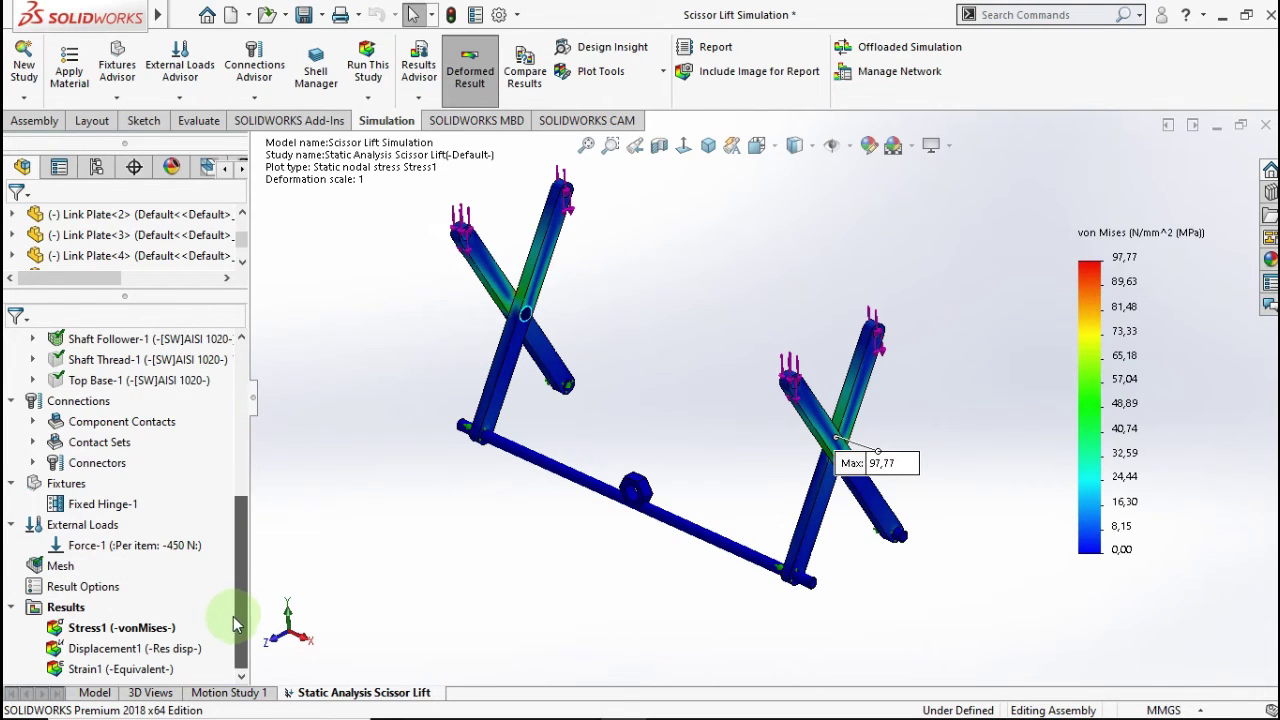
{"action": "left_click", "coordinate": [115, 627]}
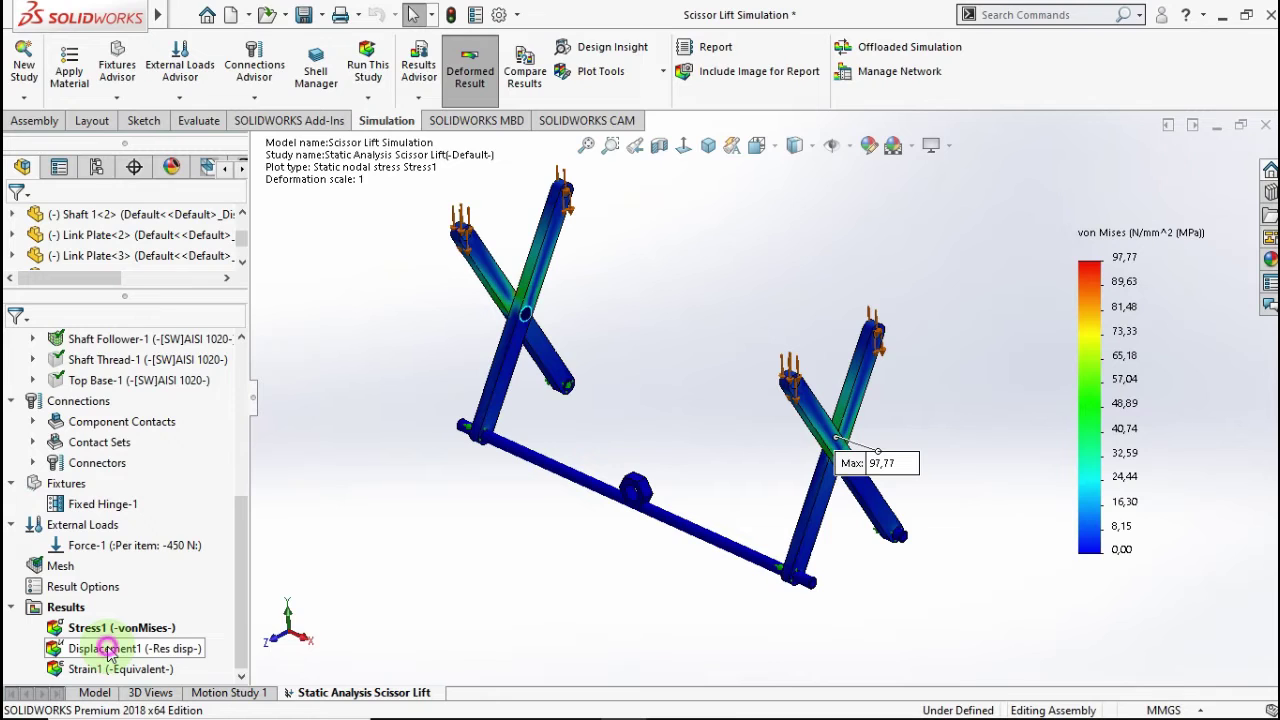
{"action": "right_click", "coordinate": [108, 651]}
{"action": "left_click", "coordinate": [150, 482]}
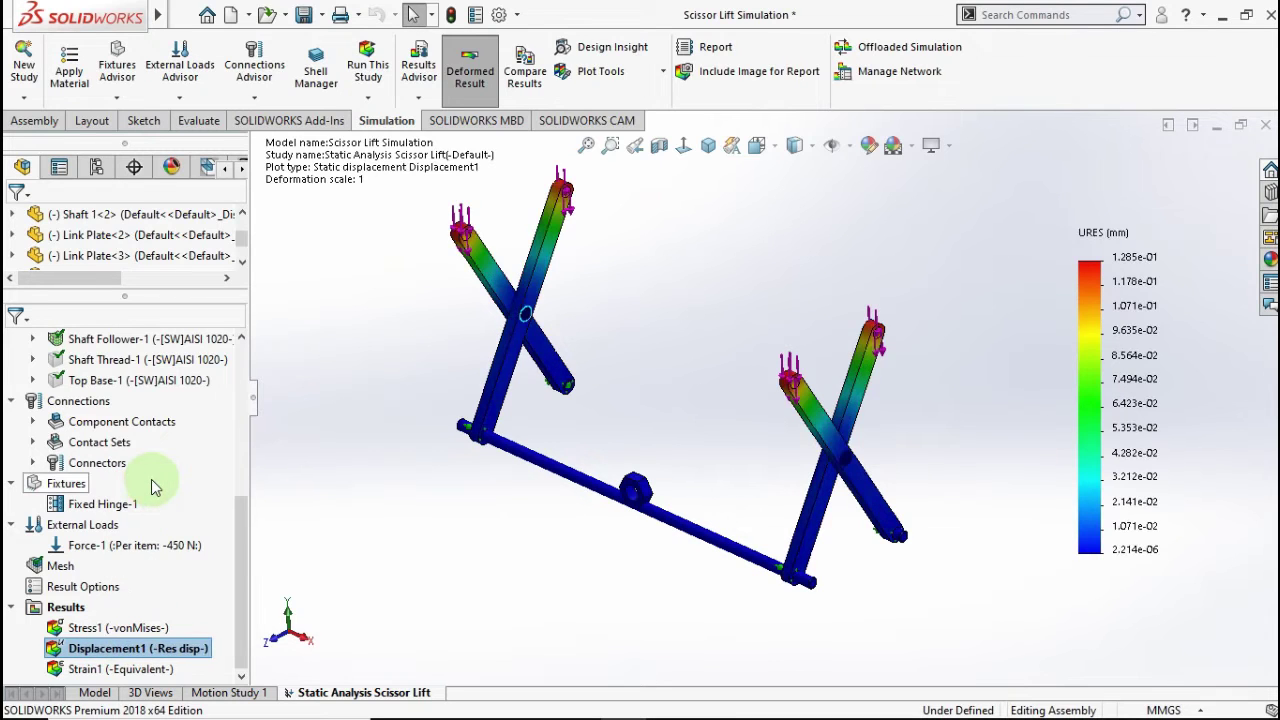
{"action": "scroll", "coordinate": [668, 365], "scroll_direction": "down", "scroll_amount": 2}
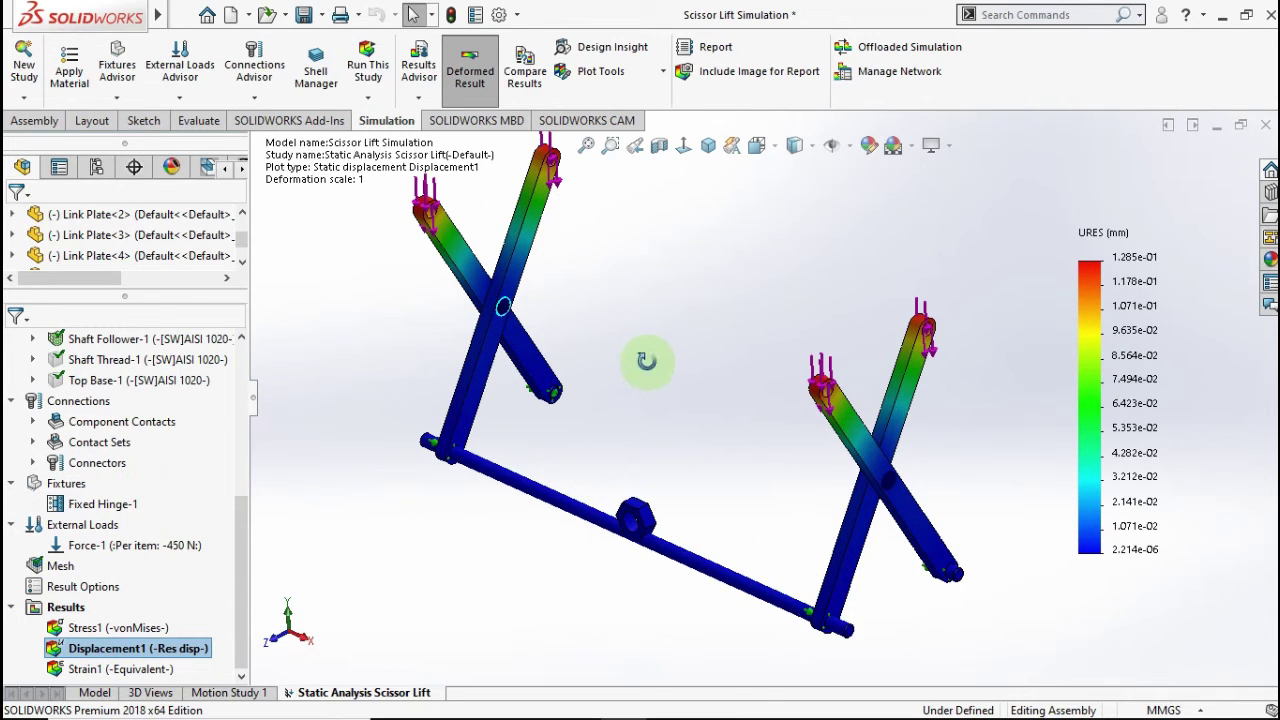
Step: Switch the Displacement1 chart number format from scientific to floating, showing 0.128 mm max
{"action": "middle_click_drag", "start_coordinate": [646, 360], "coordinate": [600, 363]}
{"action": "right_click", "coordinate": [135, 652]}
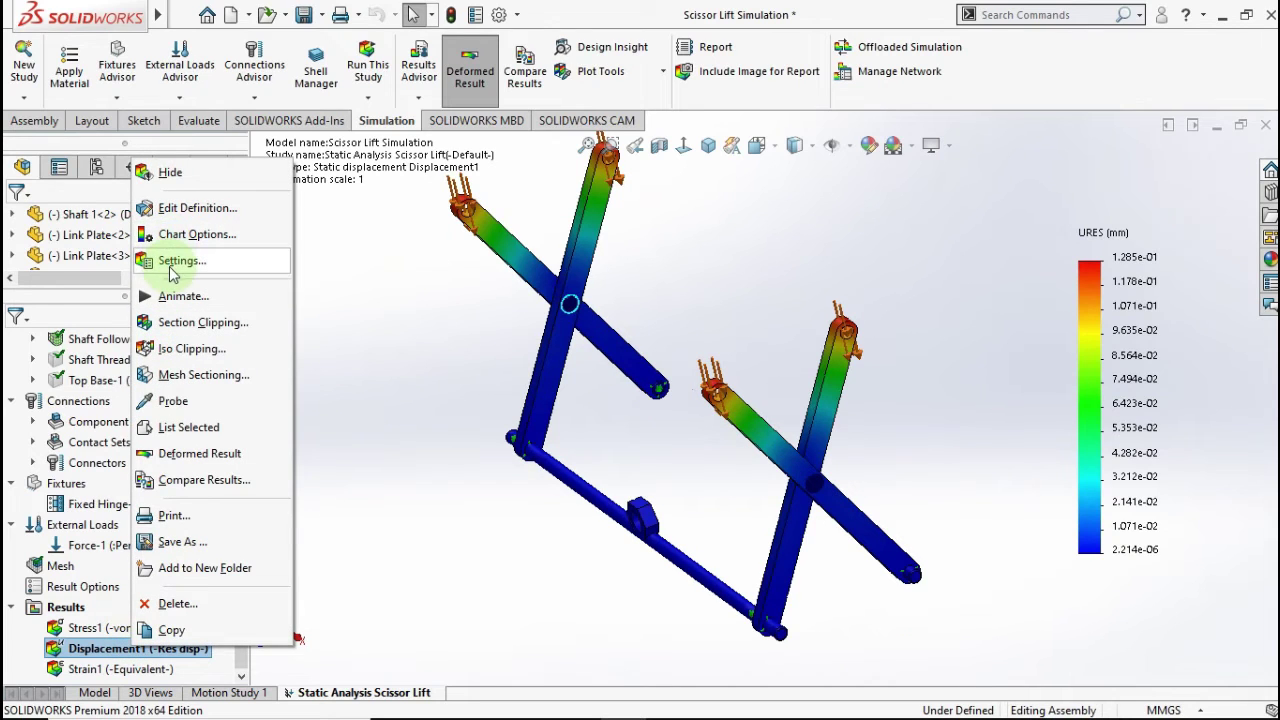
{"action": "left_click", "coordinate": [168, 207]}
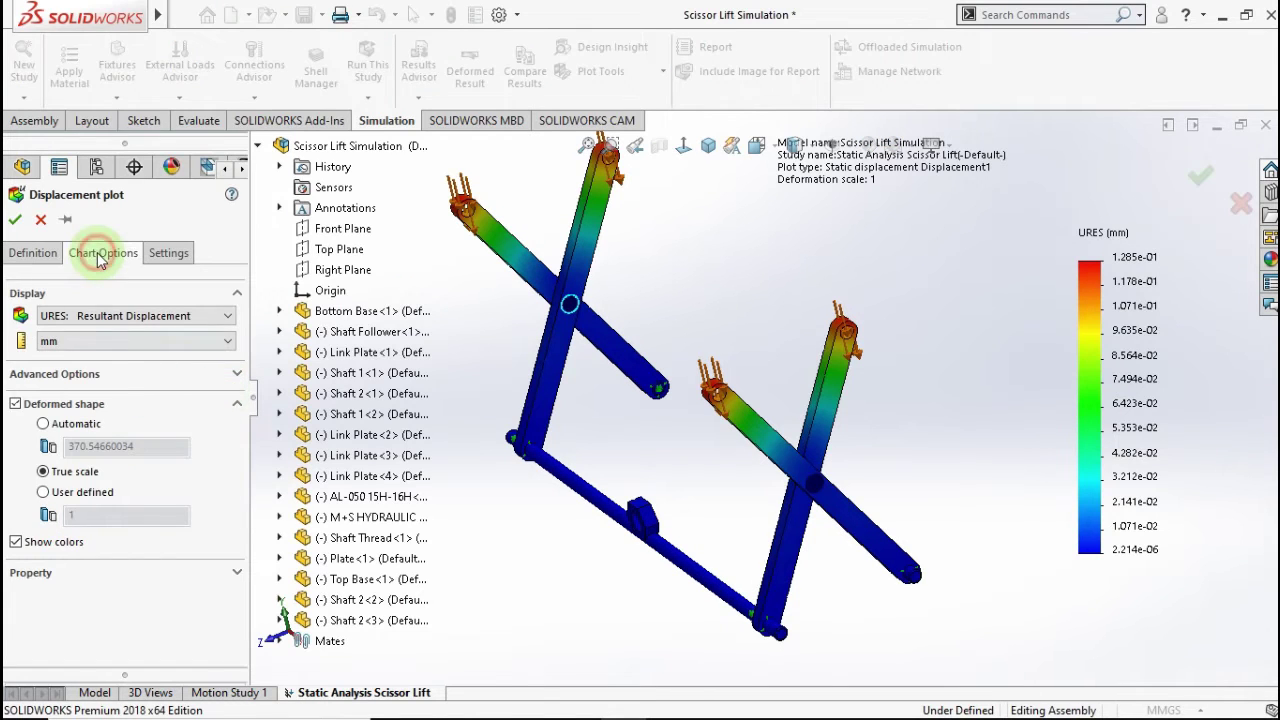
{"action": "left_click", "coordinate": [100, 256]}
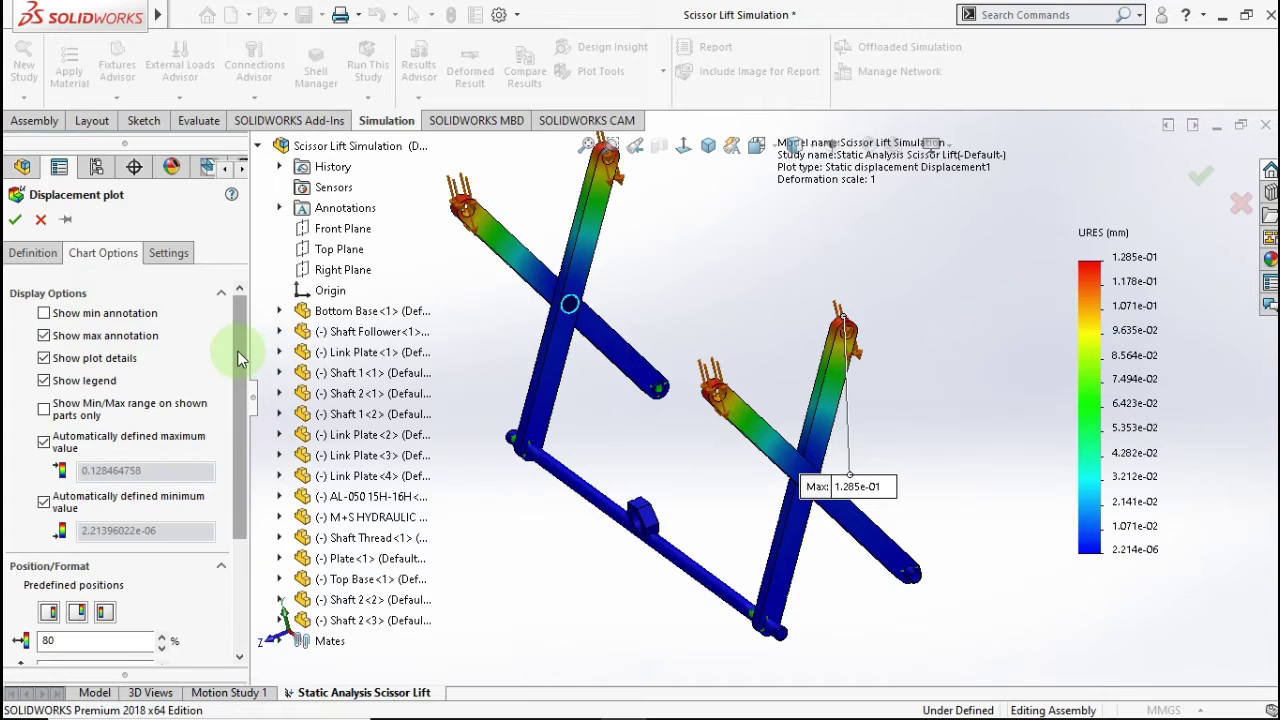
{"action": "left_click_drag", "start_coordinate": [237, 350], "coordinate": [214, 521]}
{"action": "left_click", "coordinate": [157, 553]}
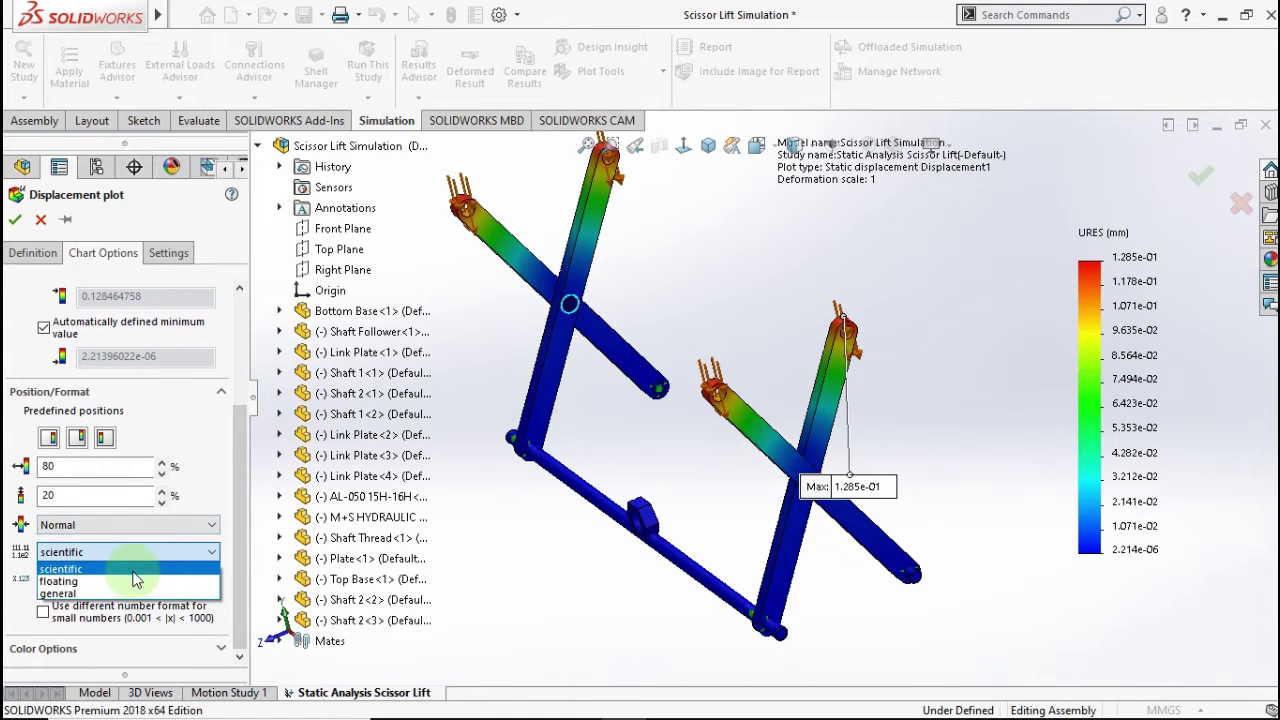
{"action": "left_click", "coordinate": [132, 584]}
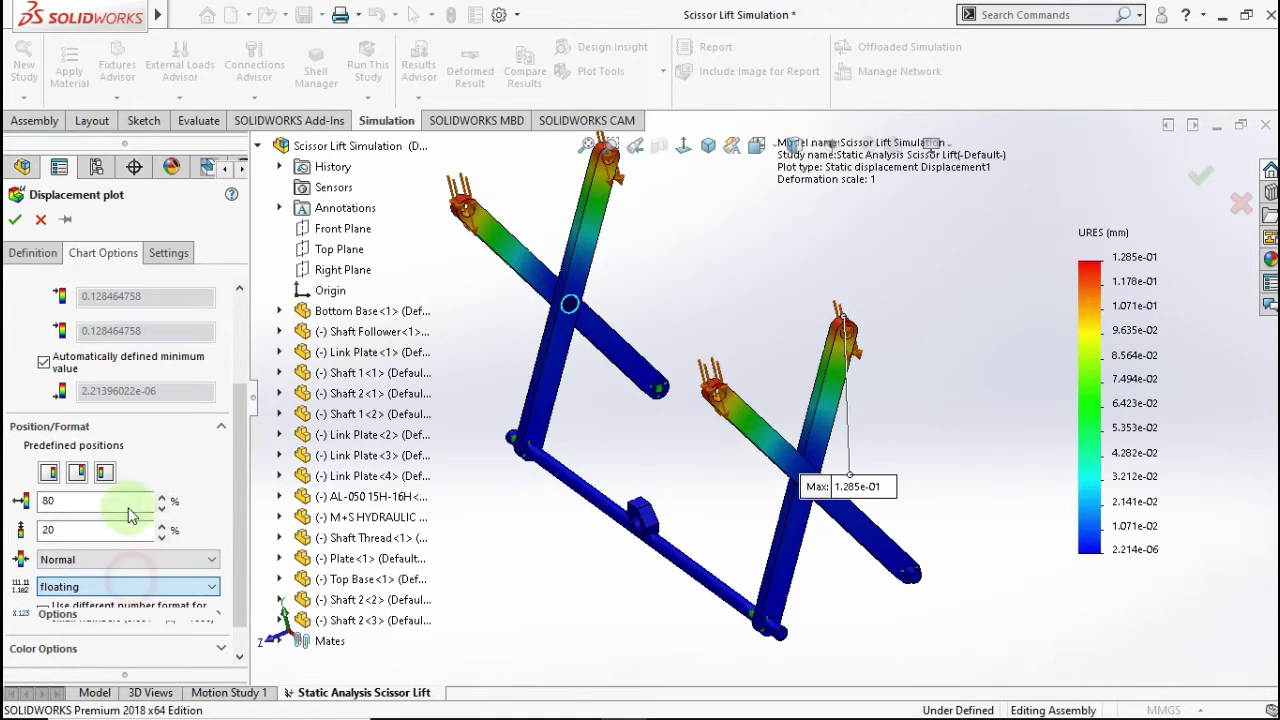
{"action": "left_click", "coordinate": [18, 221]}
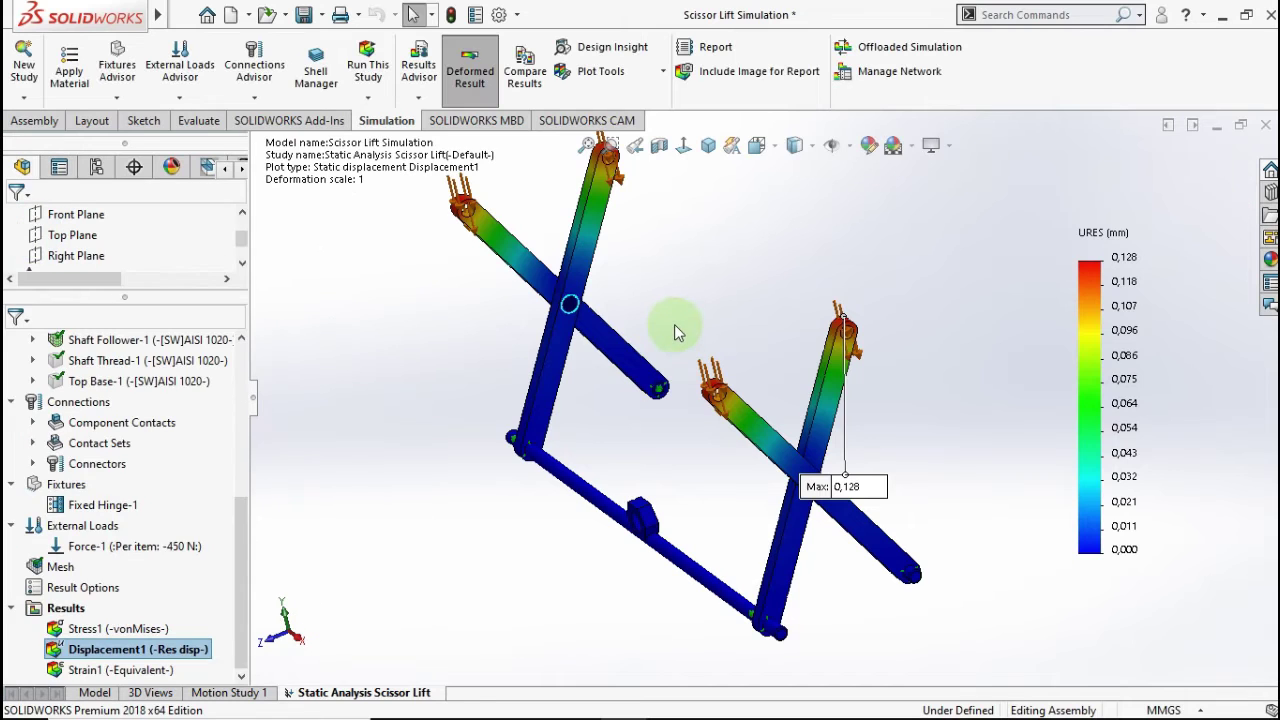
Step: Drag the Max 0,128 label to the upper right of the right arm's top
{"action": "middle_click_drag", "start_coordinate": [674, 324], "coordinate": [770, 350]}
{"action": "left_click_drag", "start_coordinate": [862, 492], "coordinate": [960, 276]}
{"action": "scroll", "coordinate": [874, 345], "scroll_direction": "down", "scroll_amount": 5}
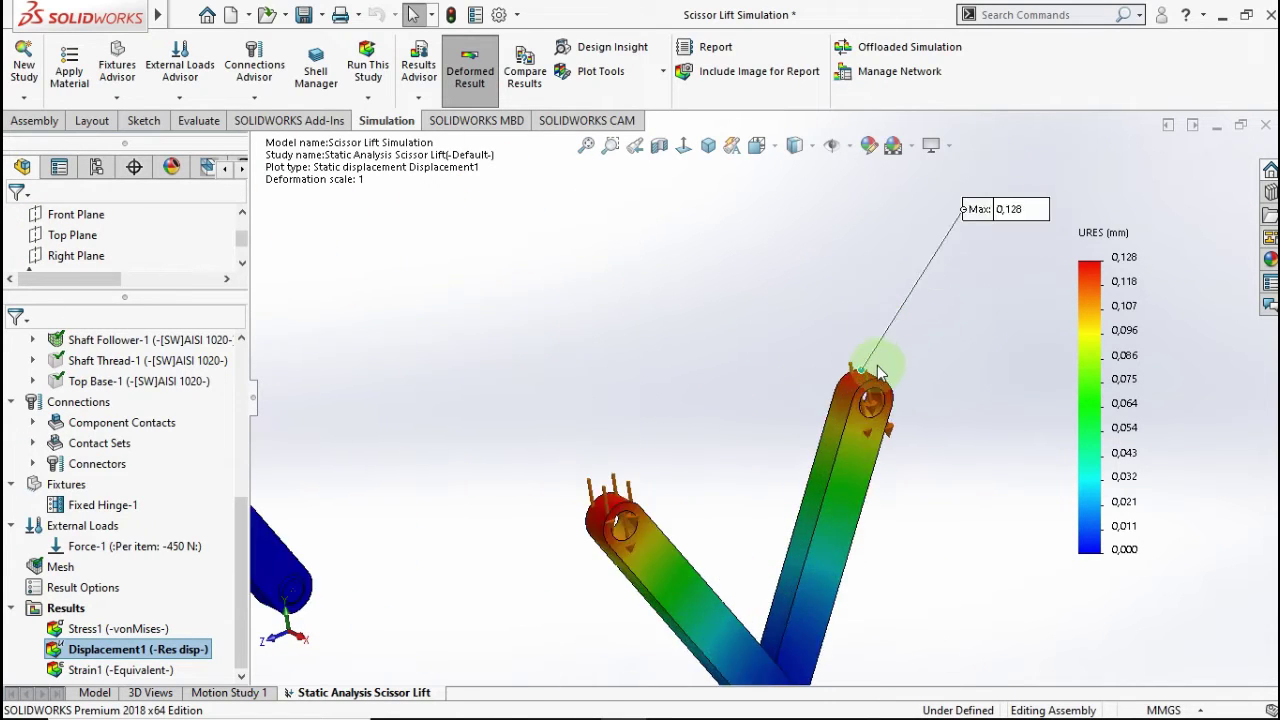
{"action": "middle_click_drag", "start_coordinate": [812, 410], "coordinate": [709, 191]}
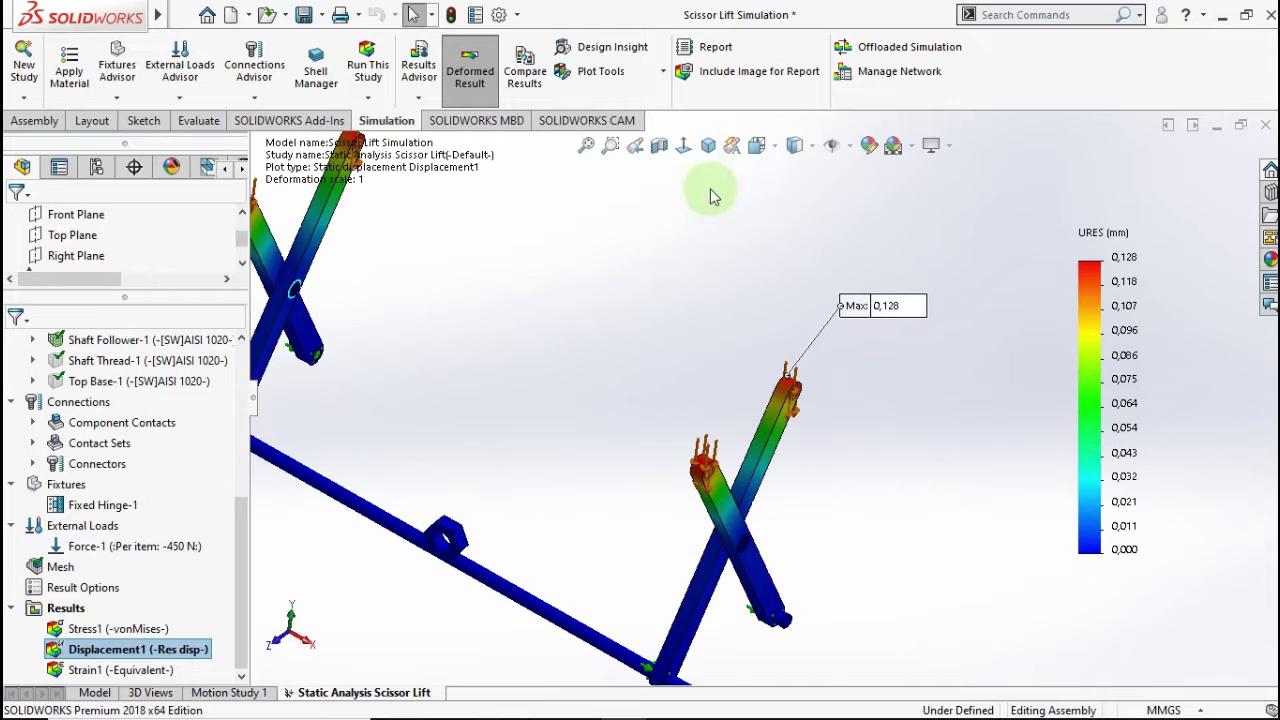
{"action": "left_click", "coordinate": [708, 145]}
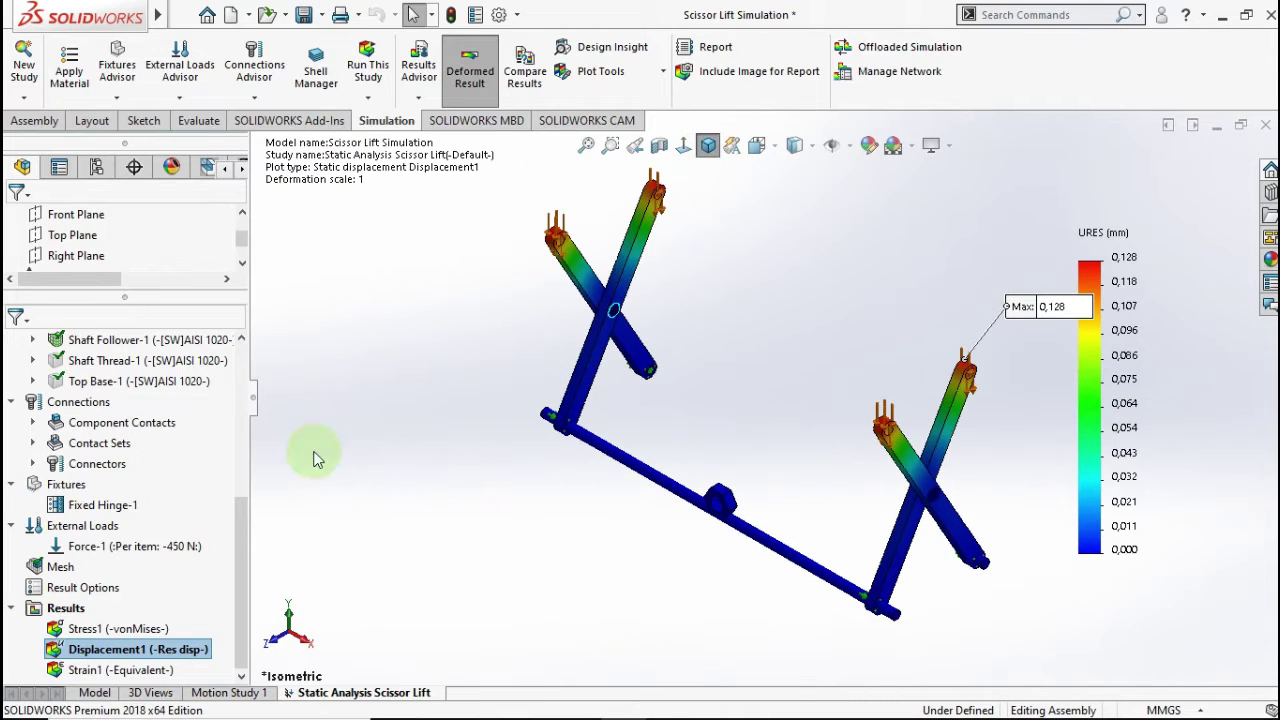
Step: Play the Displacement1 deformation animation and then close it
{"action": "right_click", "coordinate": [140, 648]}
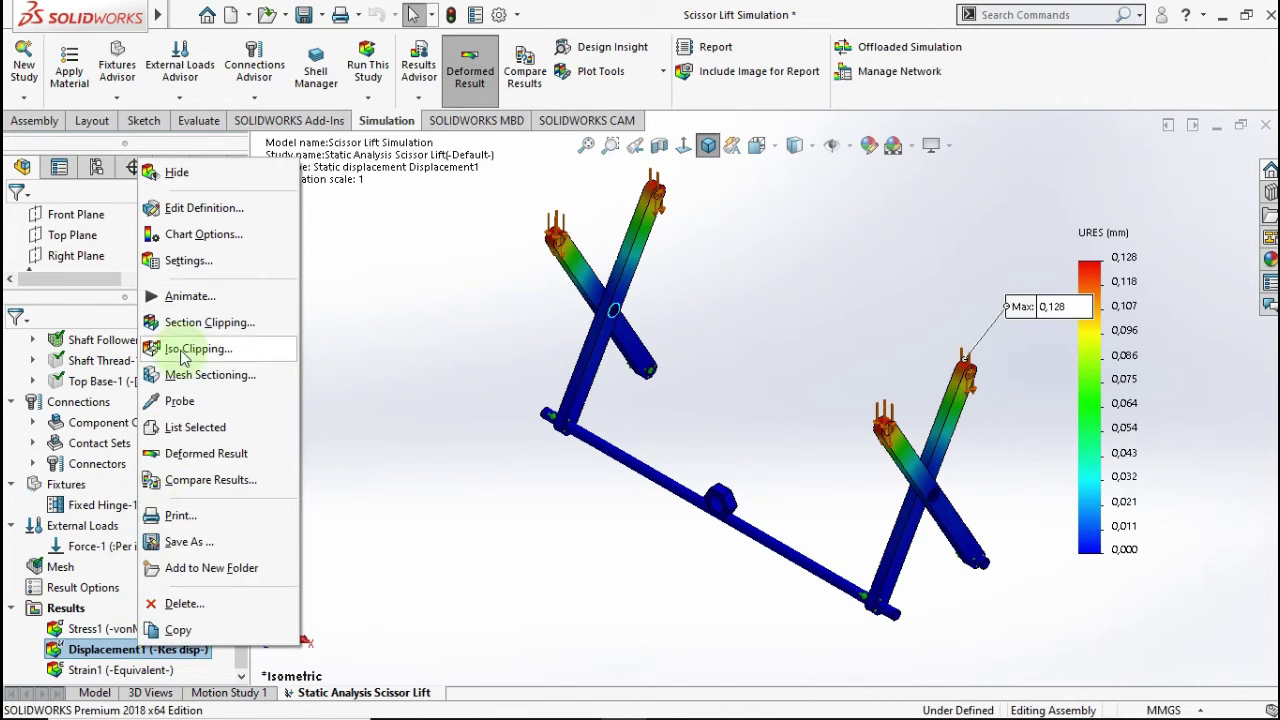
{"action": "left_click", "coordinate": [182, 297]}
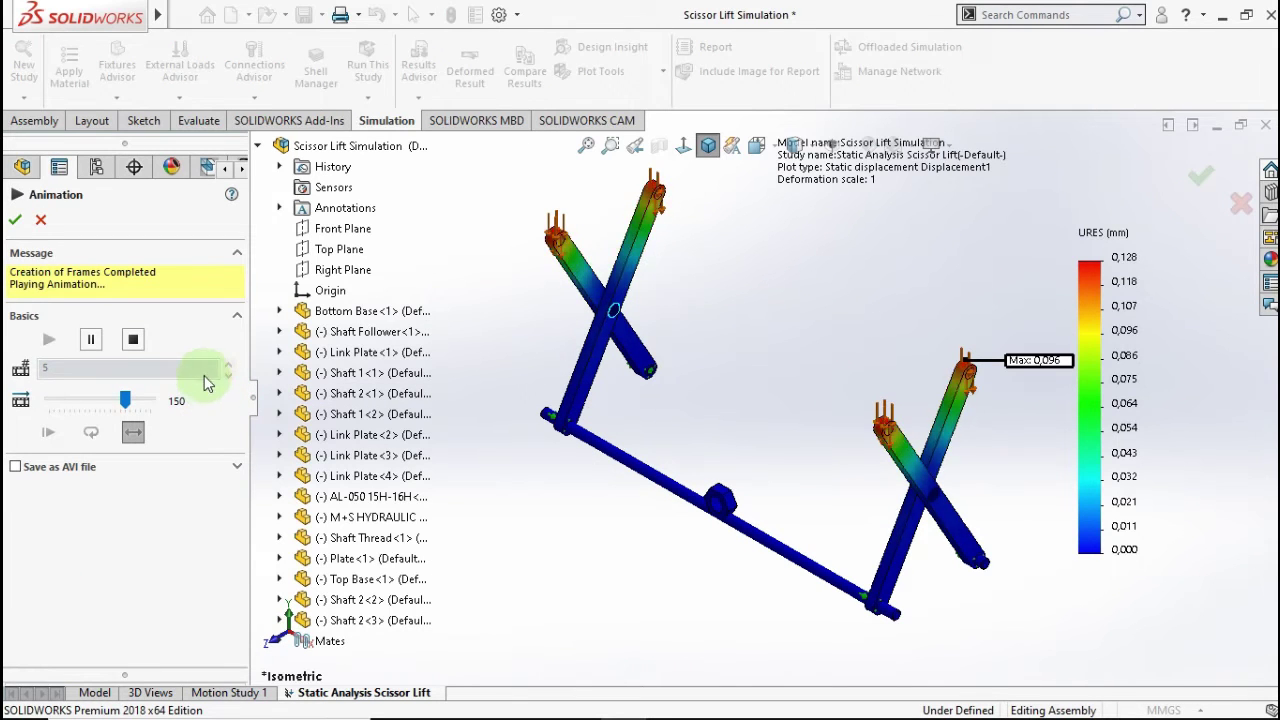
{"action": "left_click", "coordinate": [41, 221]}
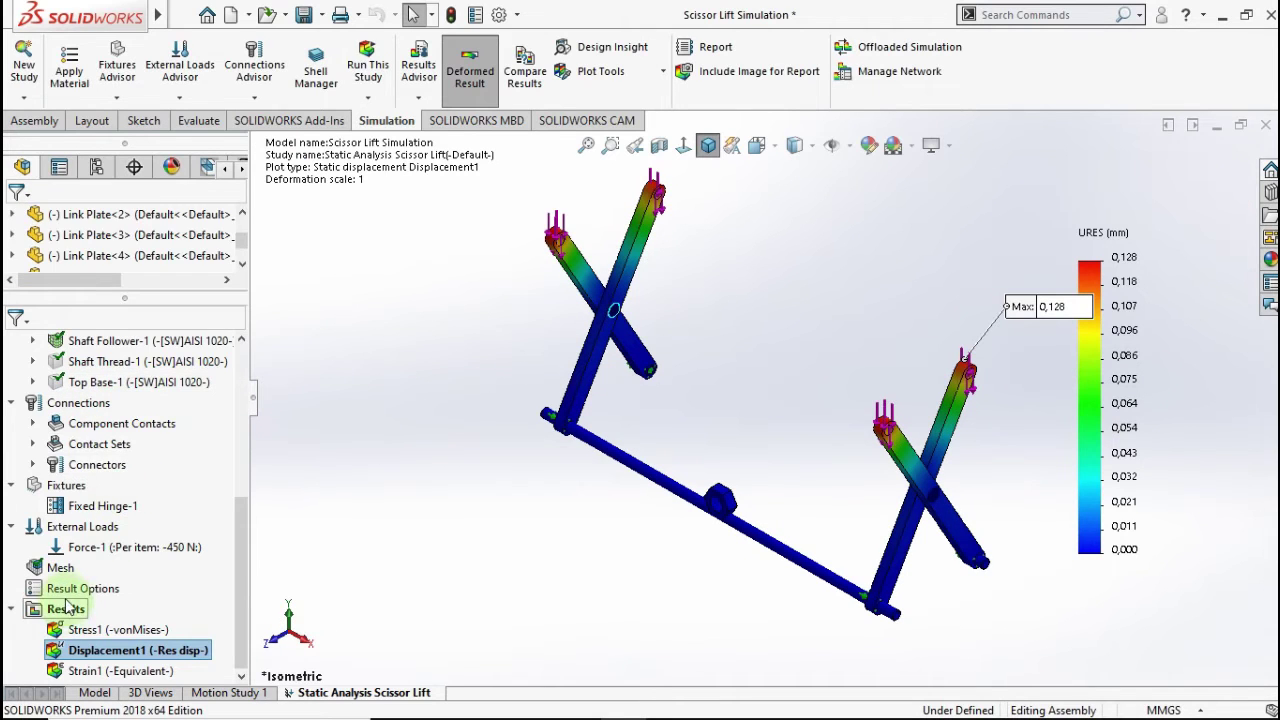
Step: List connector result forces and show Pin Connector-1's shear, axial, bending and torque
{"action": "right_click", "coordinate": [66, 609]}
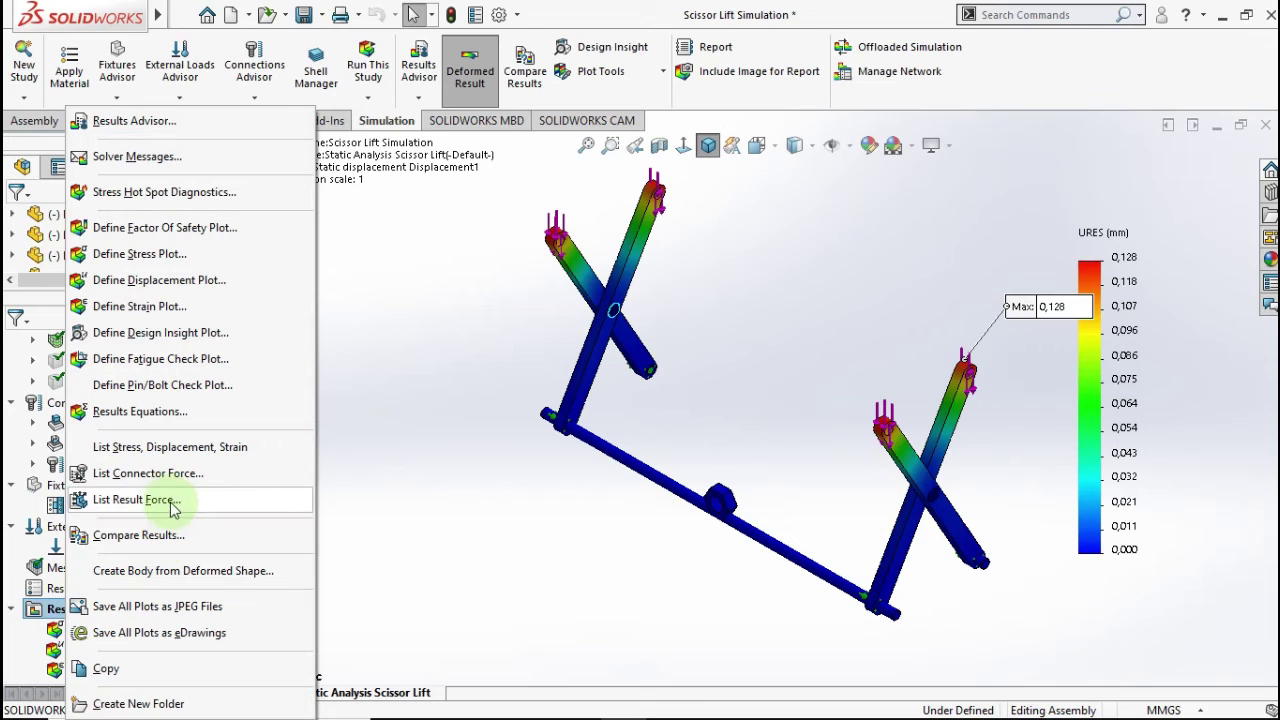
{"action": "left_click", "coordinate": [152, 501]}
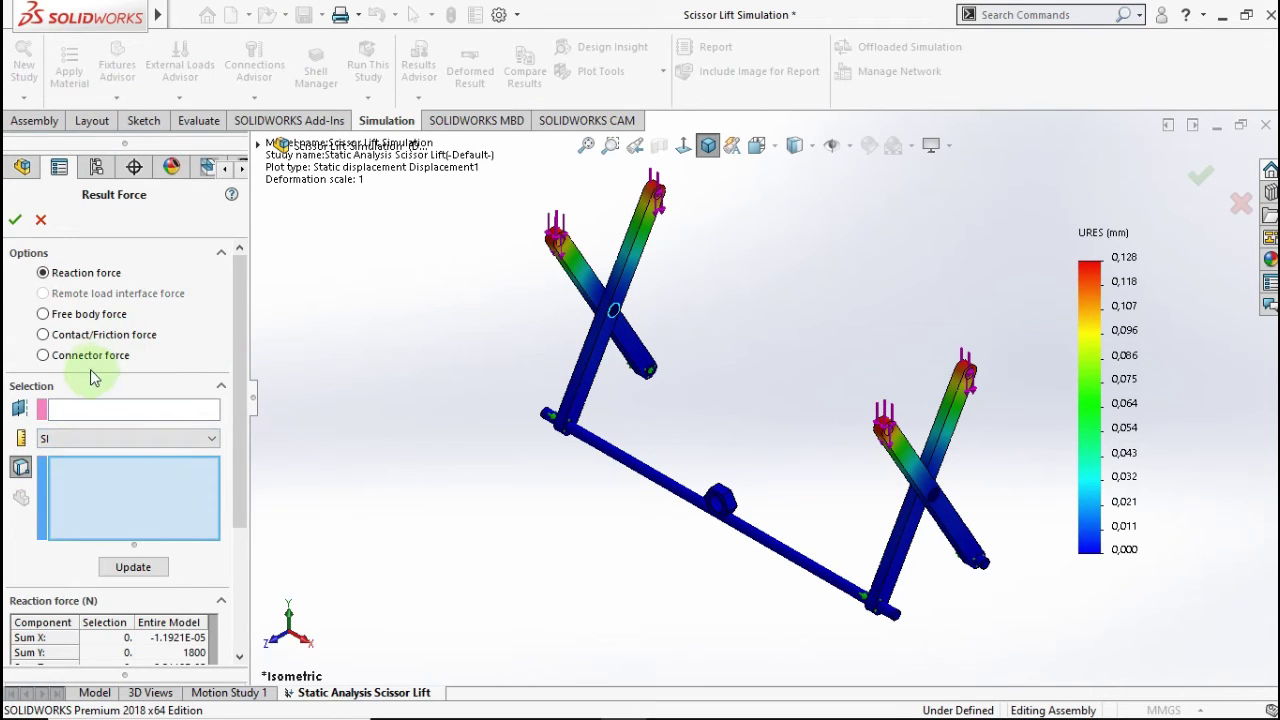
{"action": "left_click", "coordinate": [84, 360]}
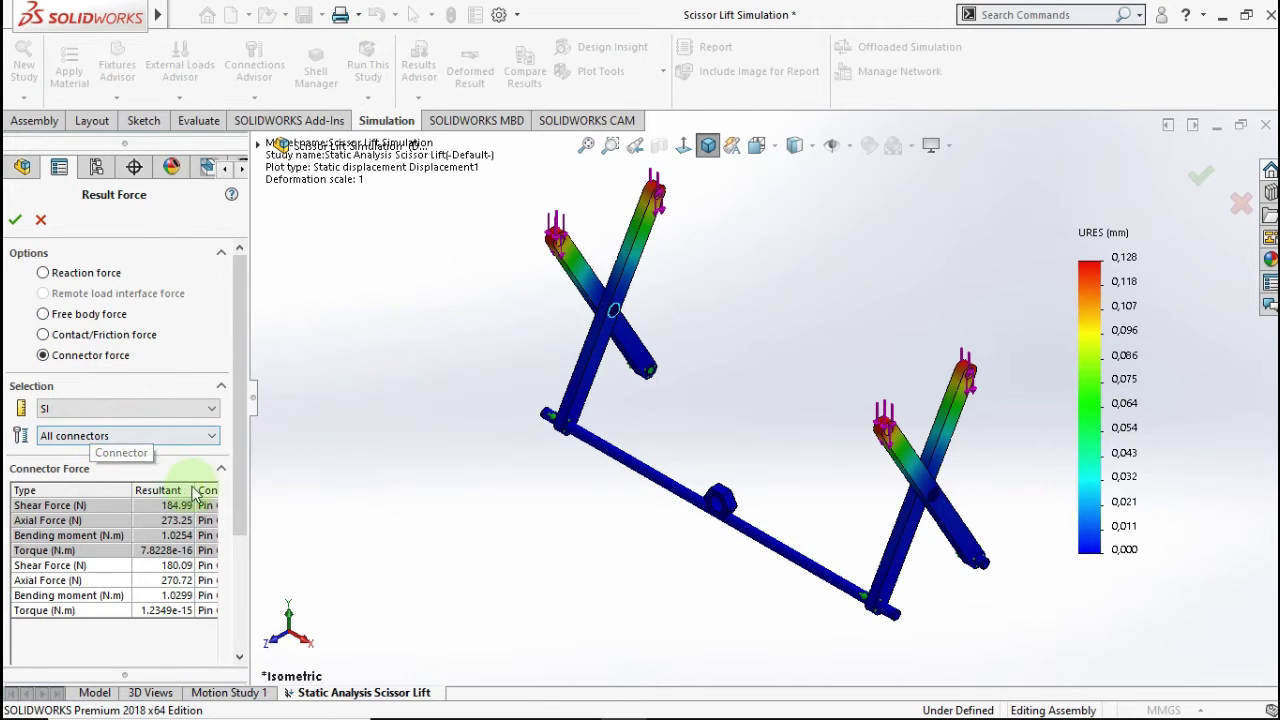
{"action": "left_click_drag", "start_coordinate": [251, 402], "coordinate": [311, 412]}
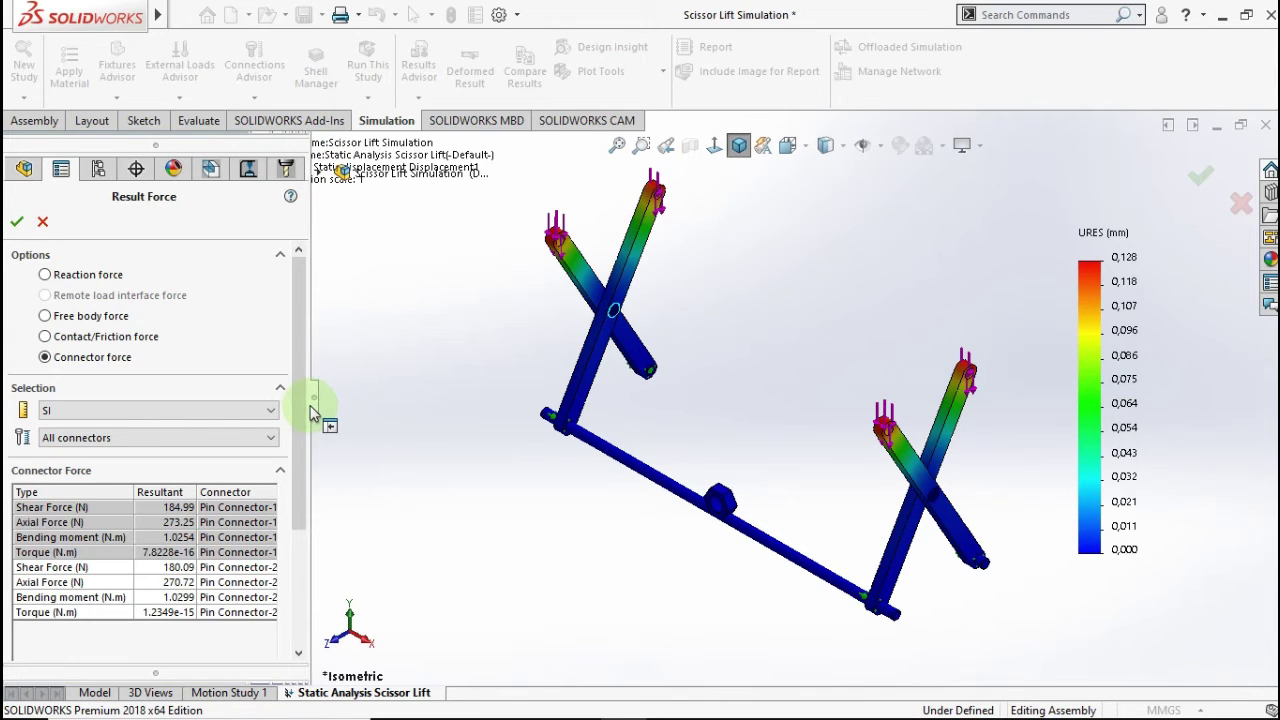
{"action": "left_click", "coordinate": [57, 509]}
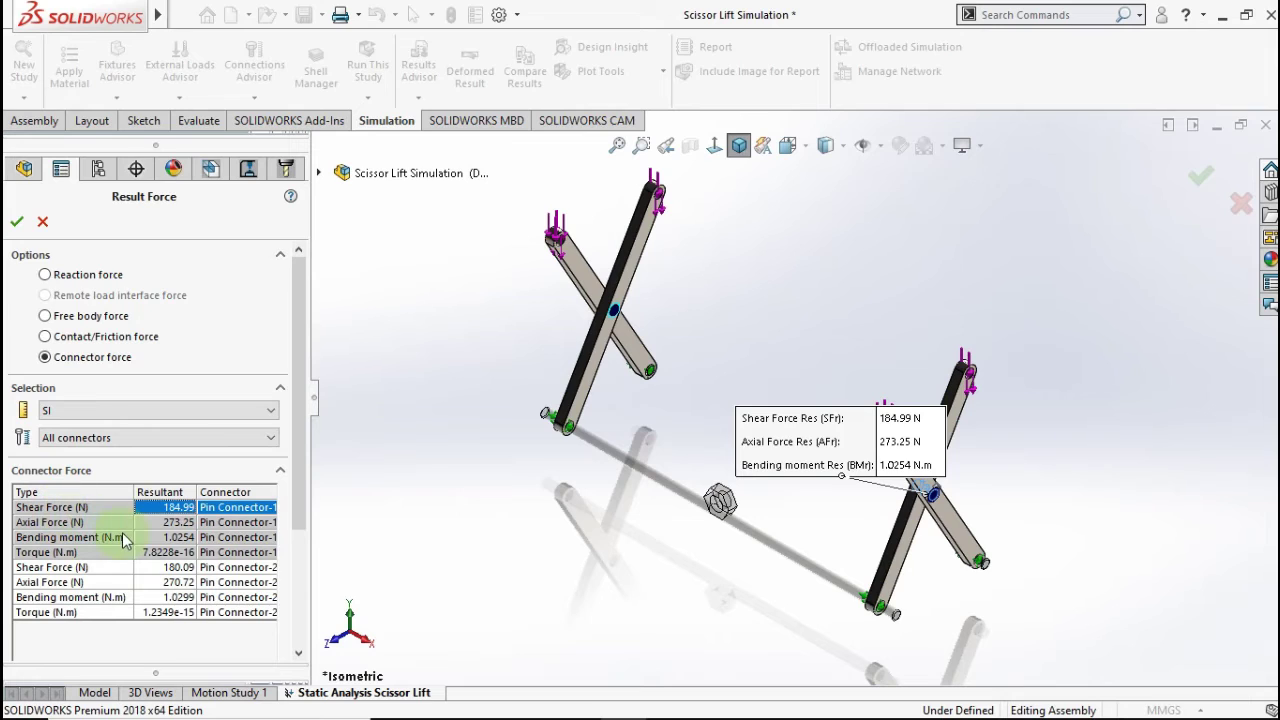
{"action": "left_click", "coordinate": [87, 524]}
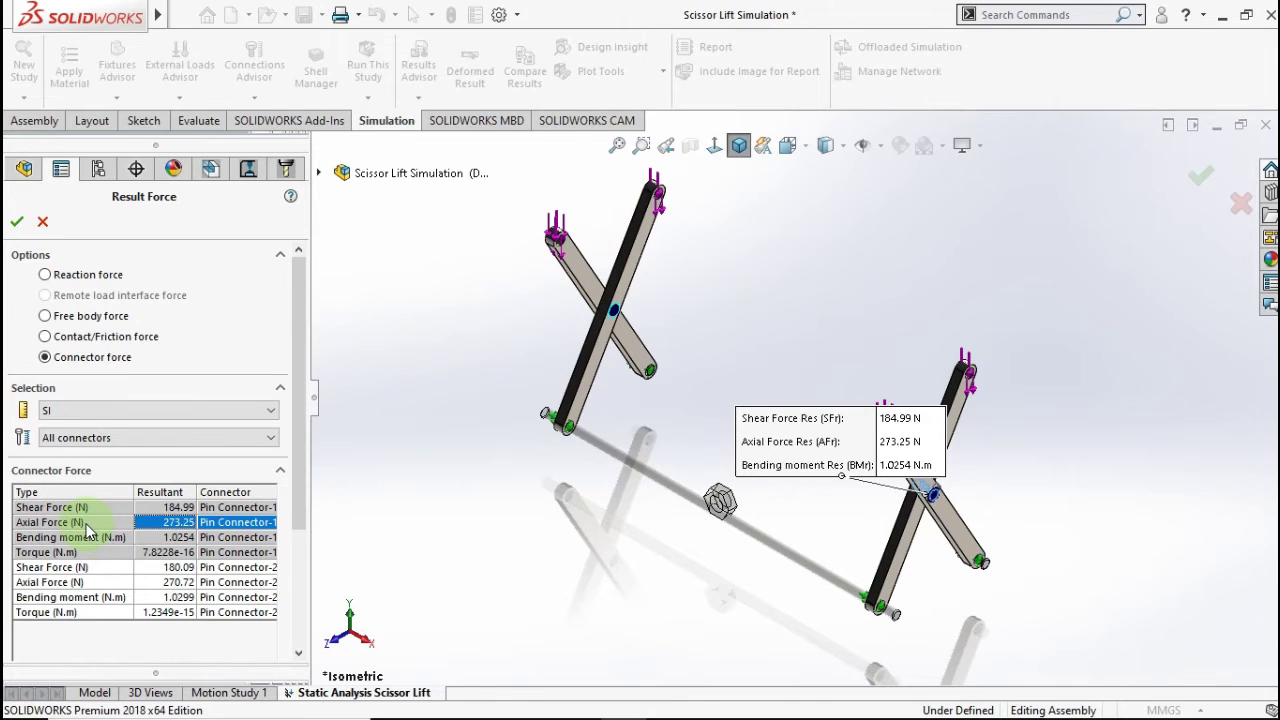
{"action": "left_click", "coordinate": [89, 539]}
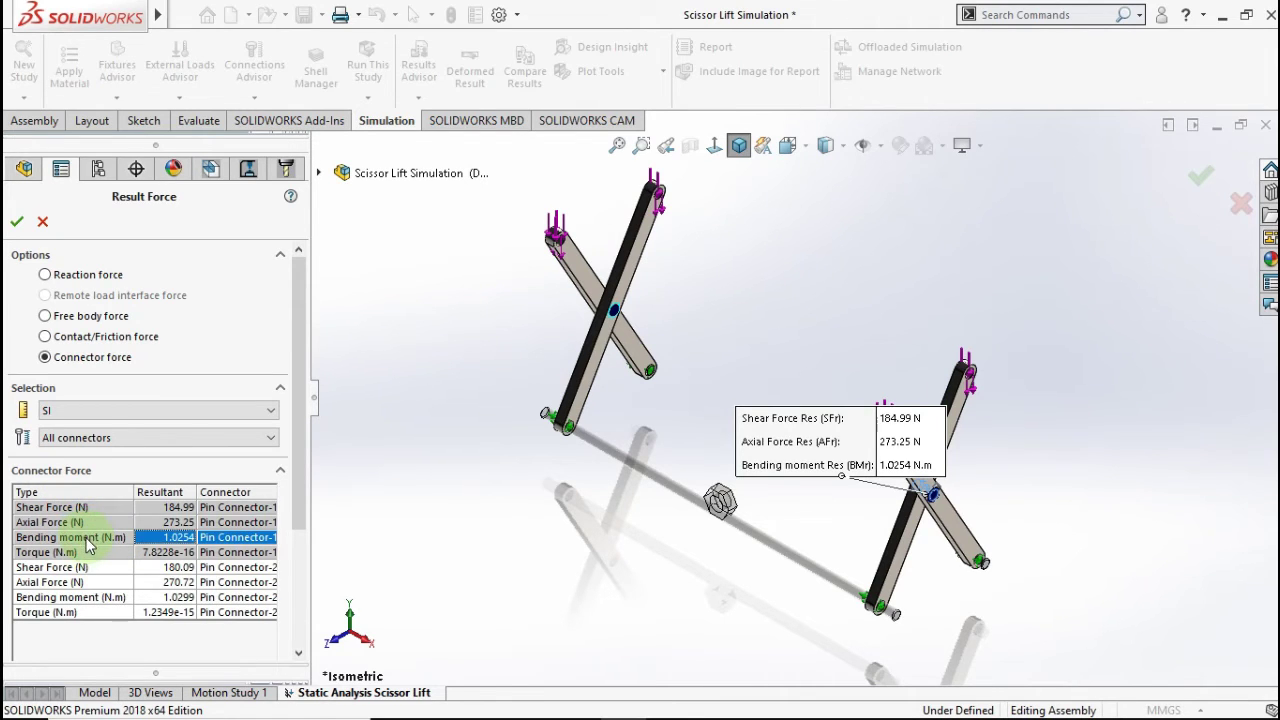
{"action": "left_click", "coordinate": [92, 552]}
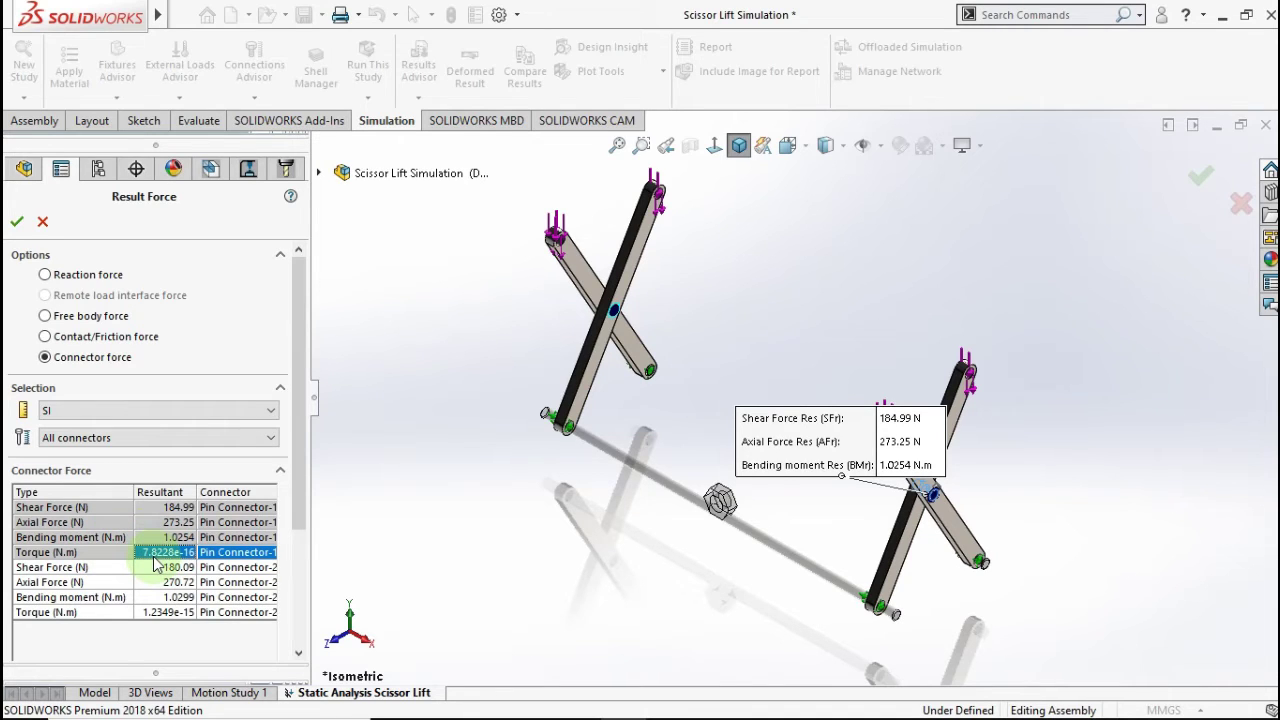
Step: Show Pin Connector-2's forces (180.09 N shear, 270.72 N axial), then close the listing
{"action": "left_click", "coordinate": [106, 613]}
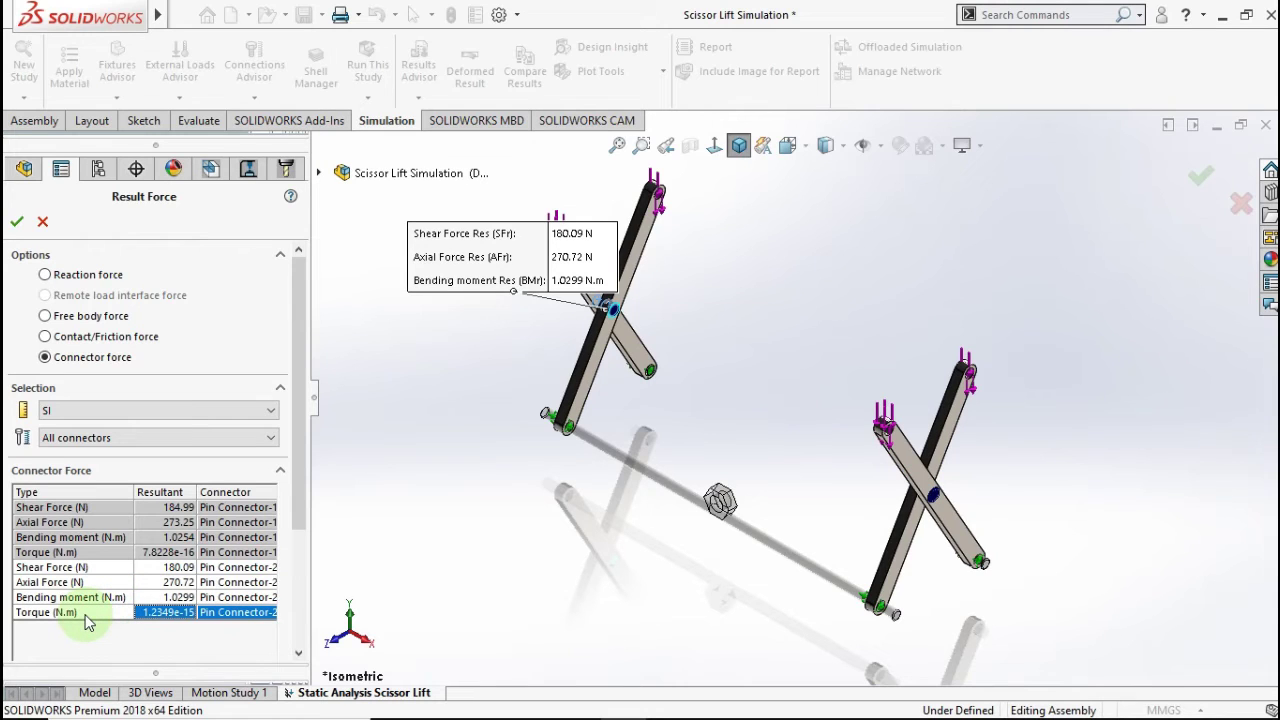
{"action": "left_click", "coordinate": [88, 598]}
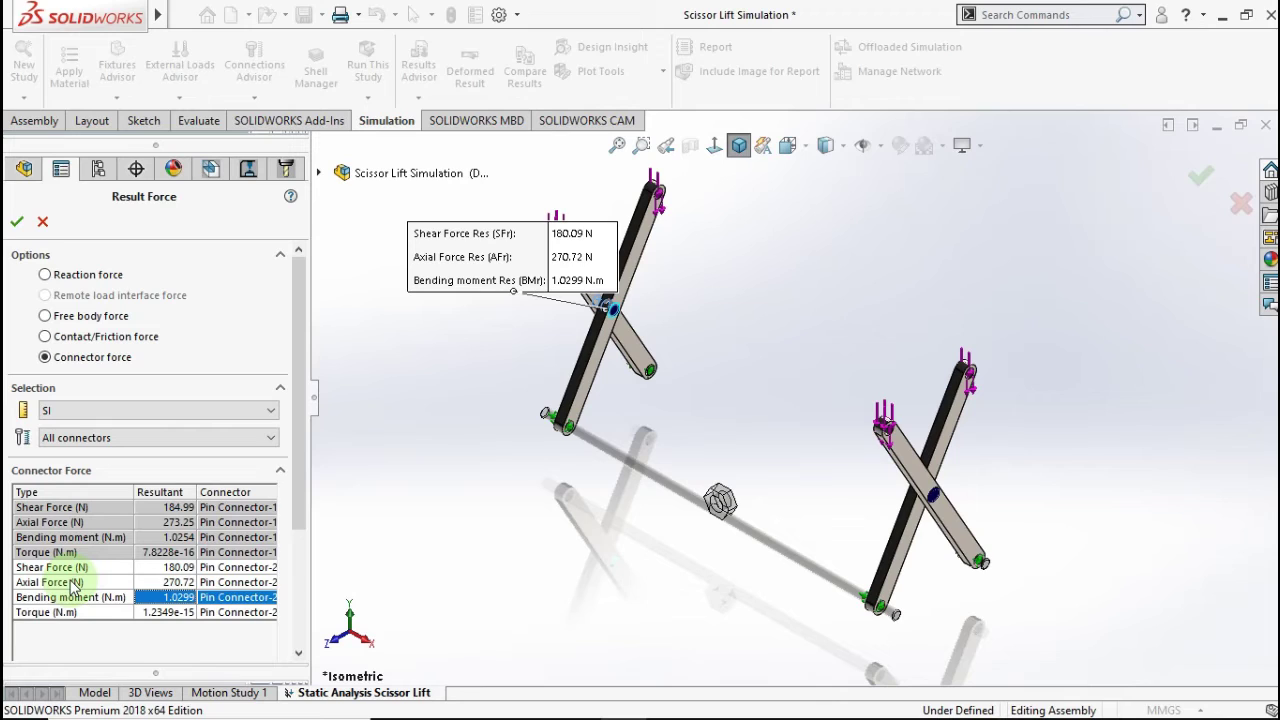
{"action": "left_click", "coordinate": [72, 583]}
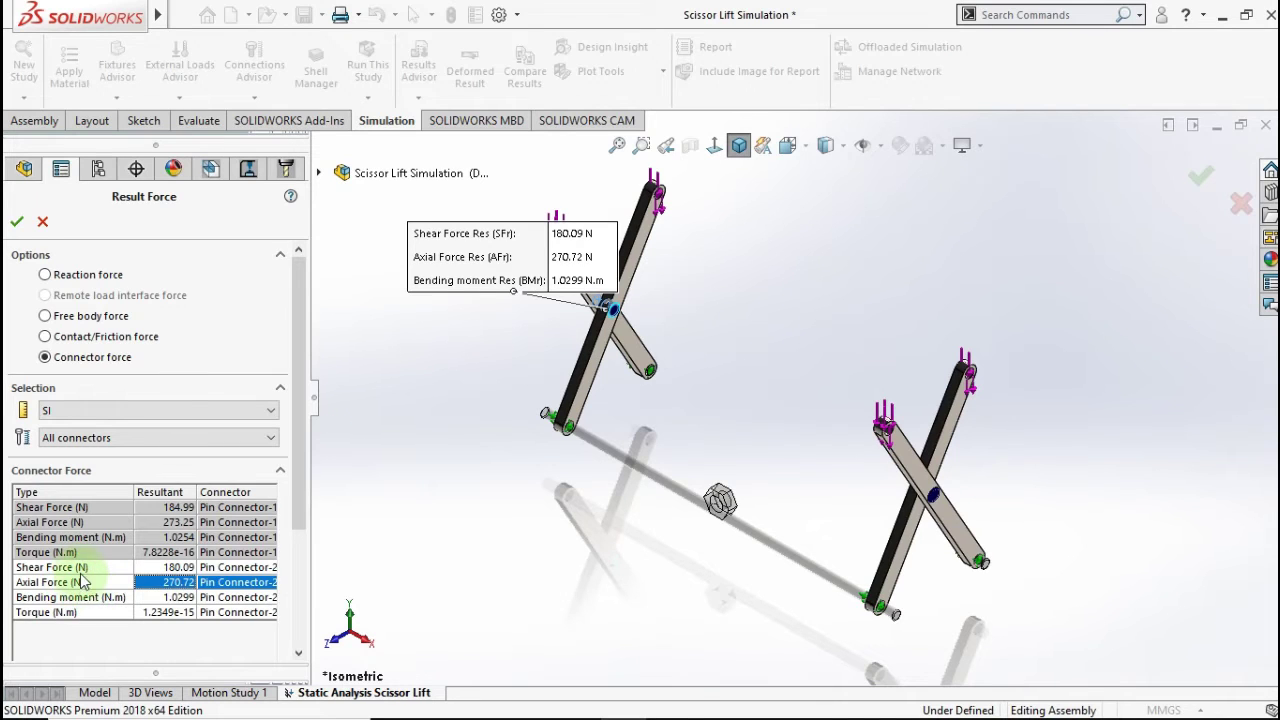
{"action": "left_click", "coordinate": [82, 567]}
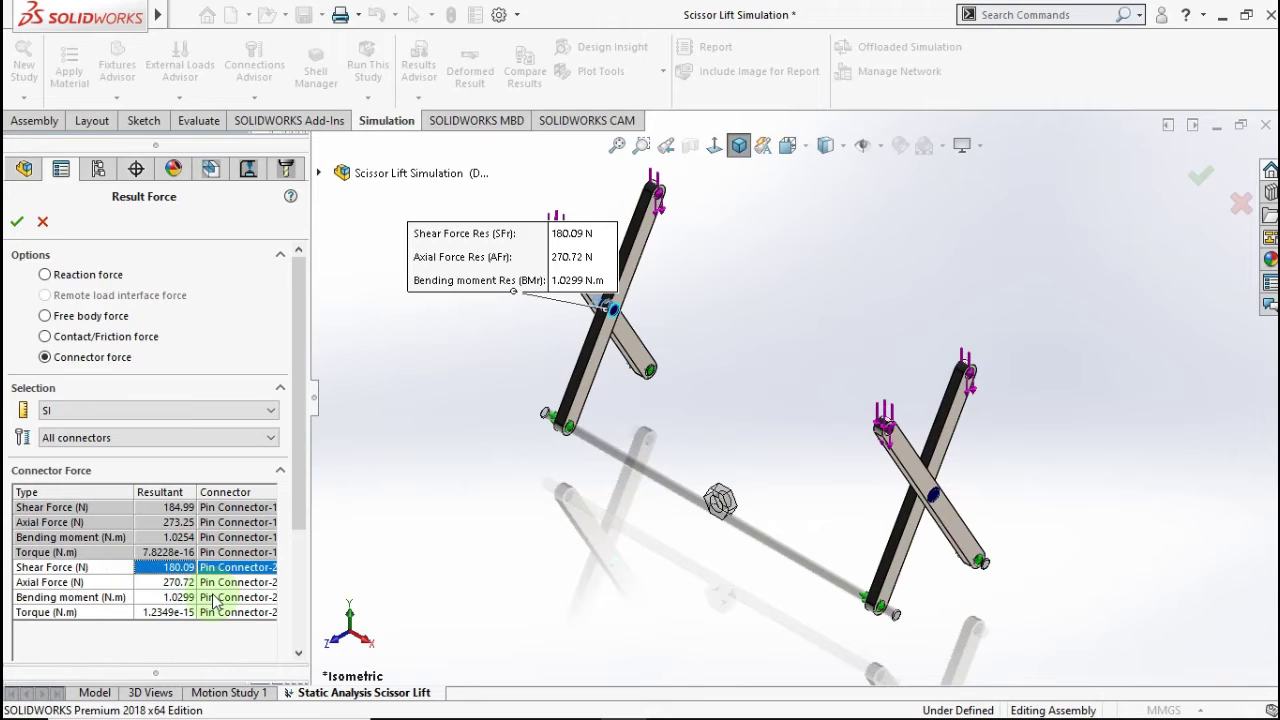
{"action": "left_click", "coordinate": [16, 224]}
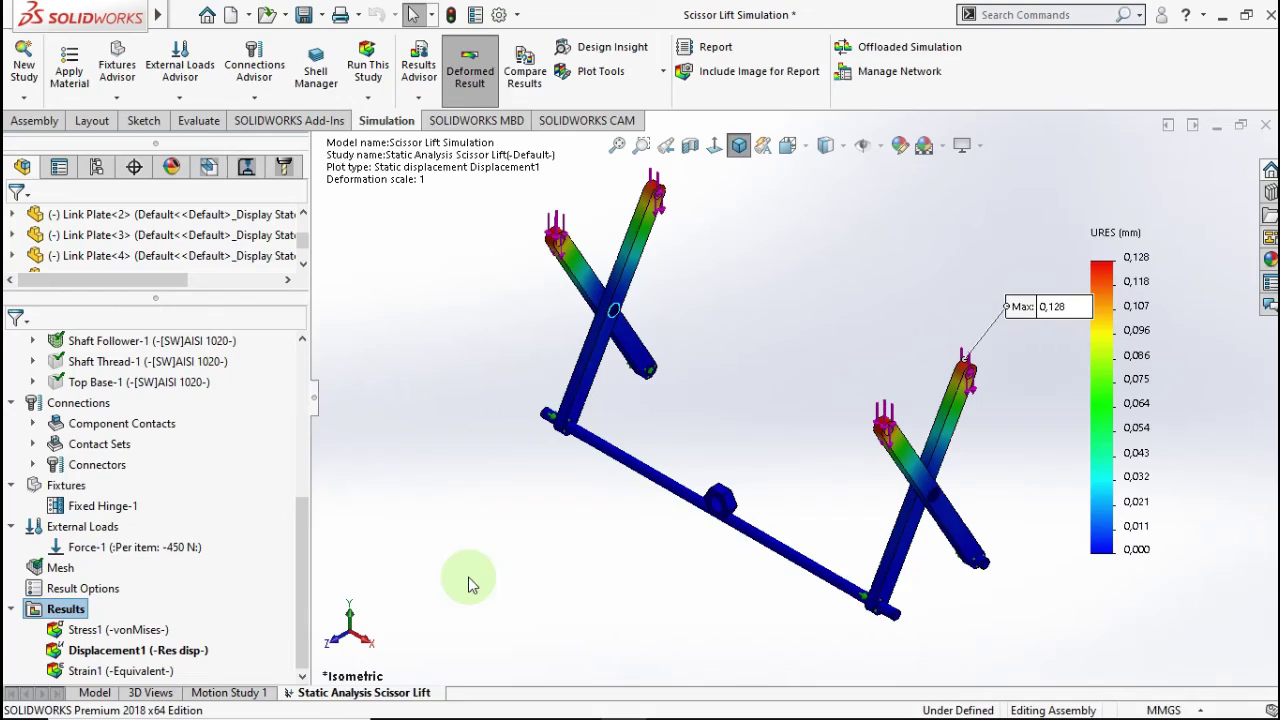
{"action": "left_click", "coordinate": [466, 578]}
{"action": "left_click", "coordinate": [396, 444]}
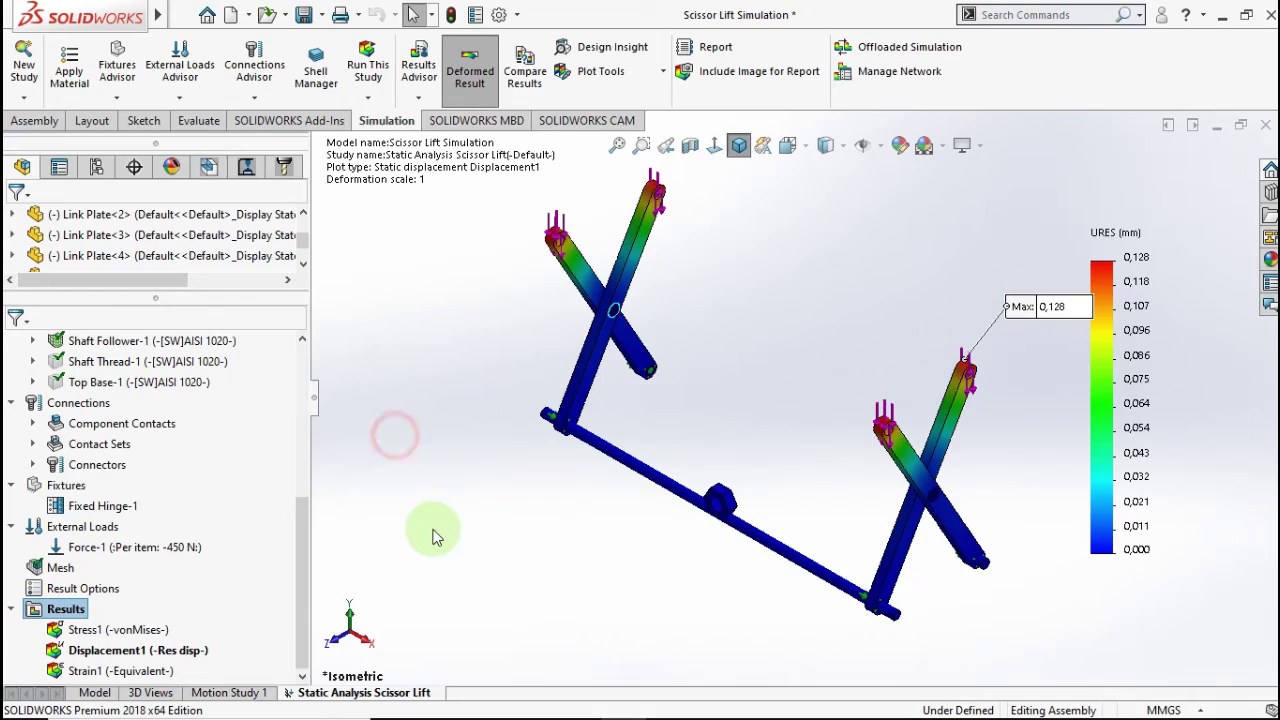
Step: Drag Shaft Follower-1 along the shaft and remesh with 5.55486382 mm solid elements
{"action": "left_click", "coordinate": [660, 488]}
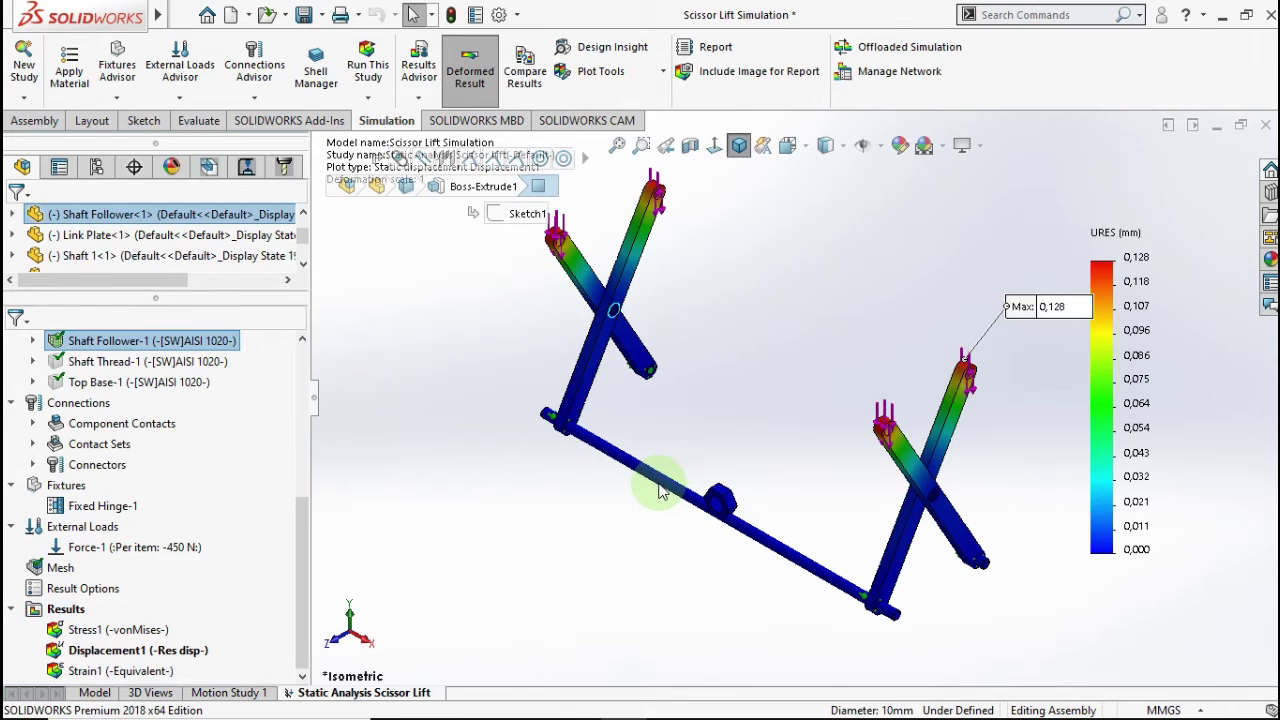
{"action": "left_click_drag", "start_coordinate": [648, 498], "coordinate": [617, 521]}
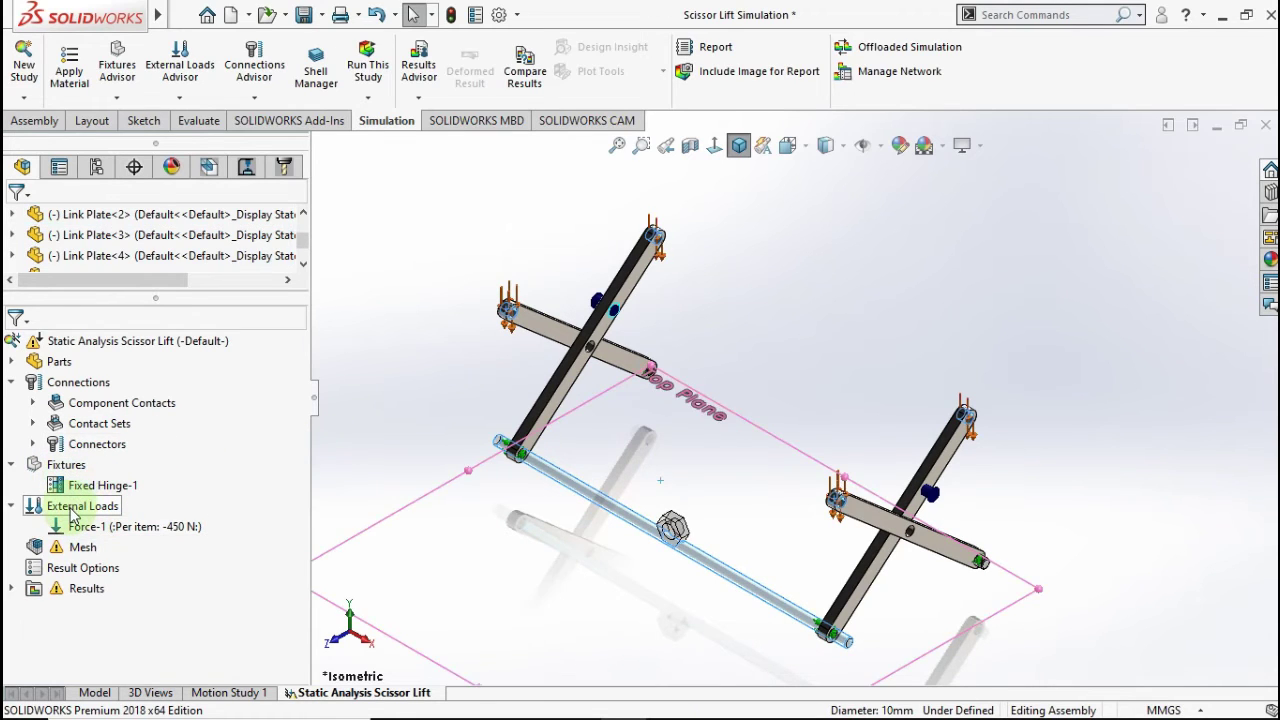
{"action": "right_click", "coordinate": [80, 550]}
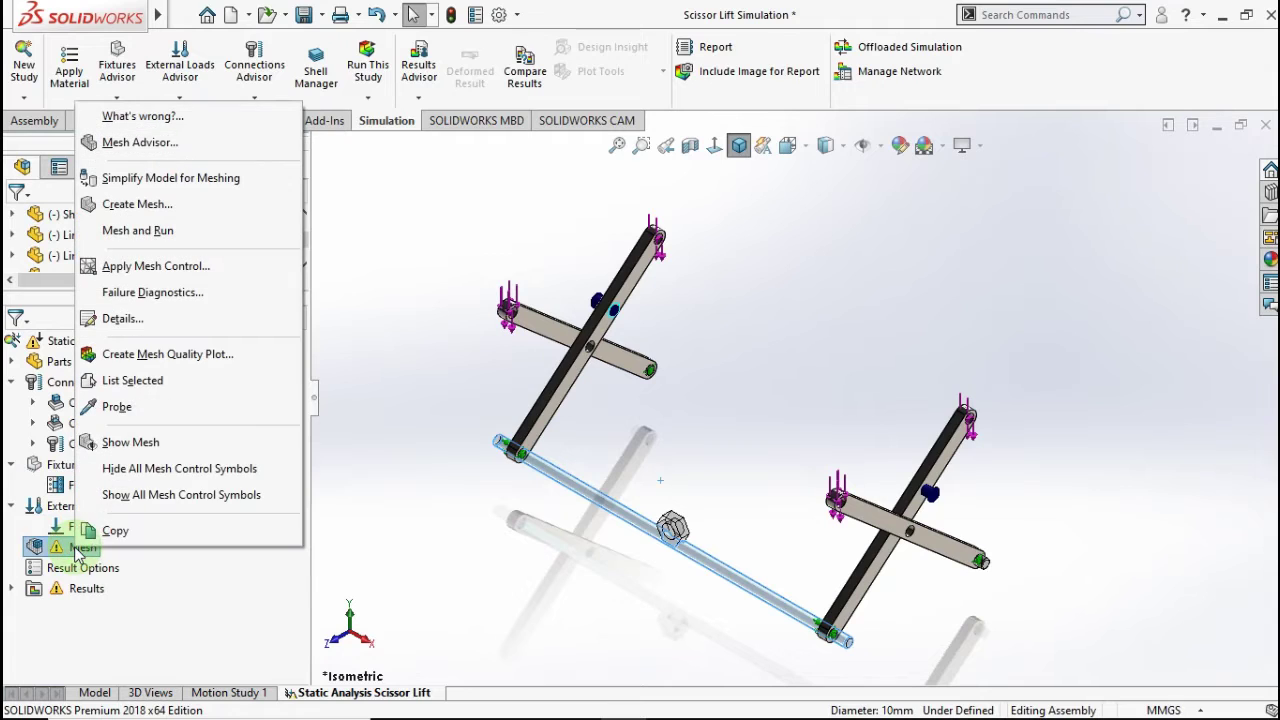
{"action": "left_click", "coordinate": [137, 204]}
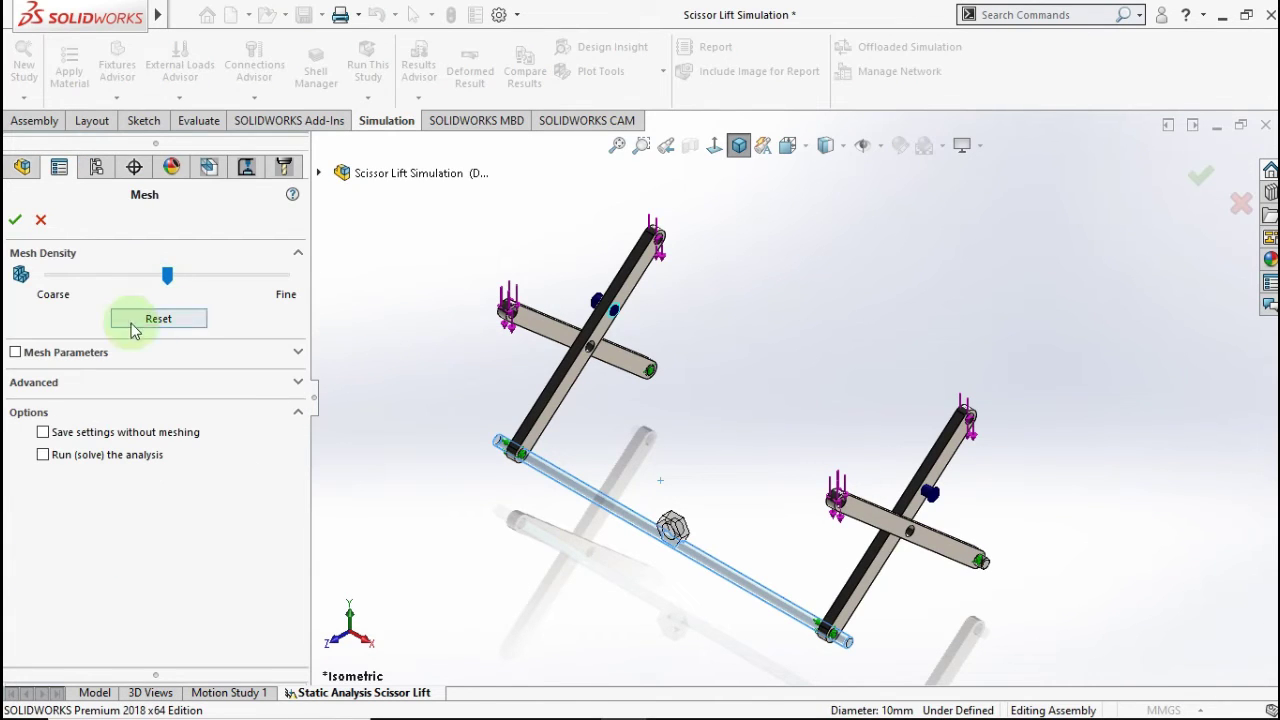
{"action": "left_click", "coordinate": [88, 351]}
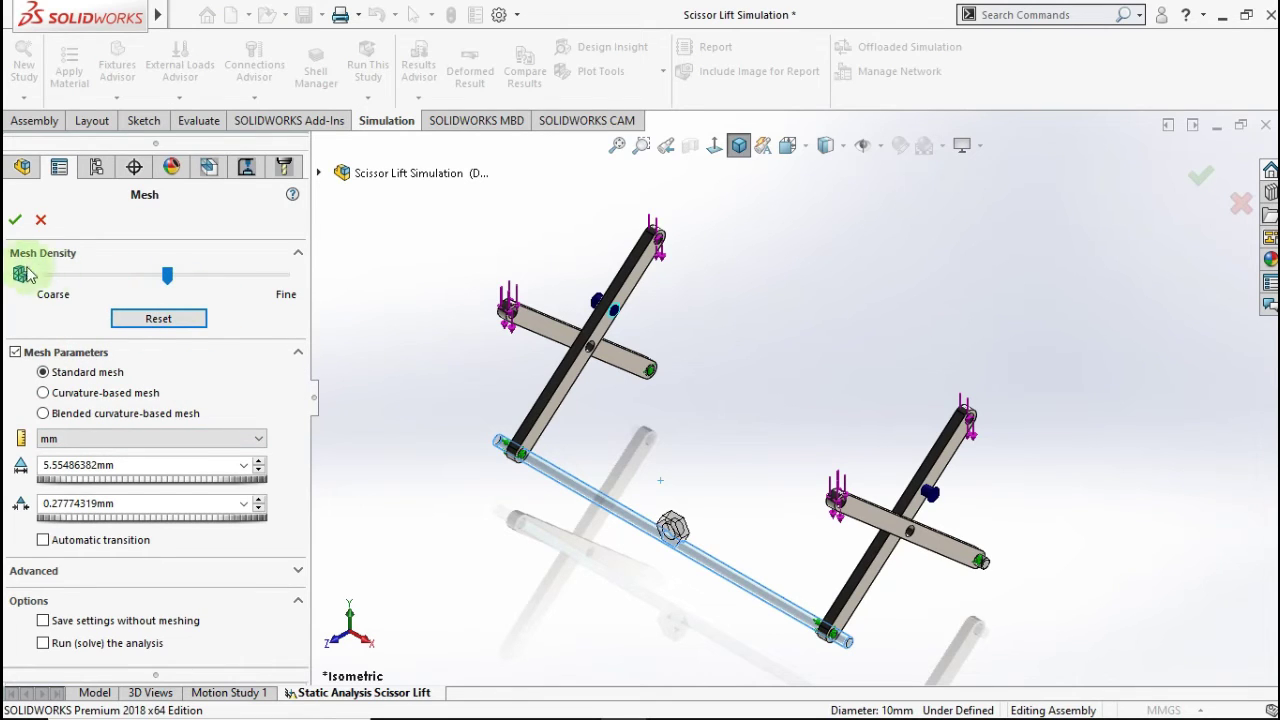
{"action": "left_click", "coordinate": [15, 220]}
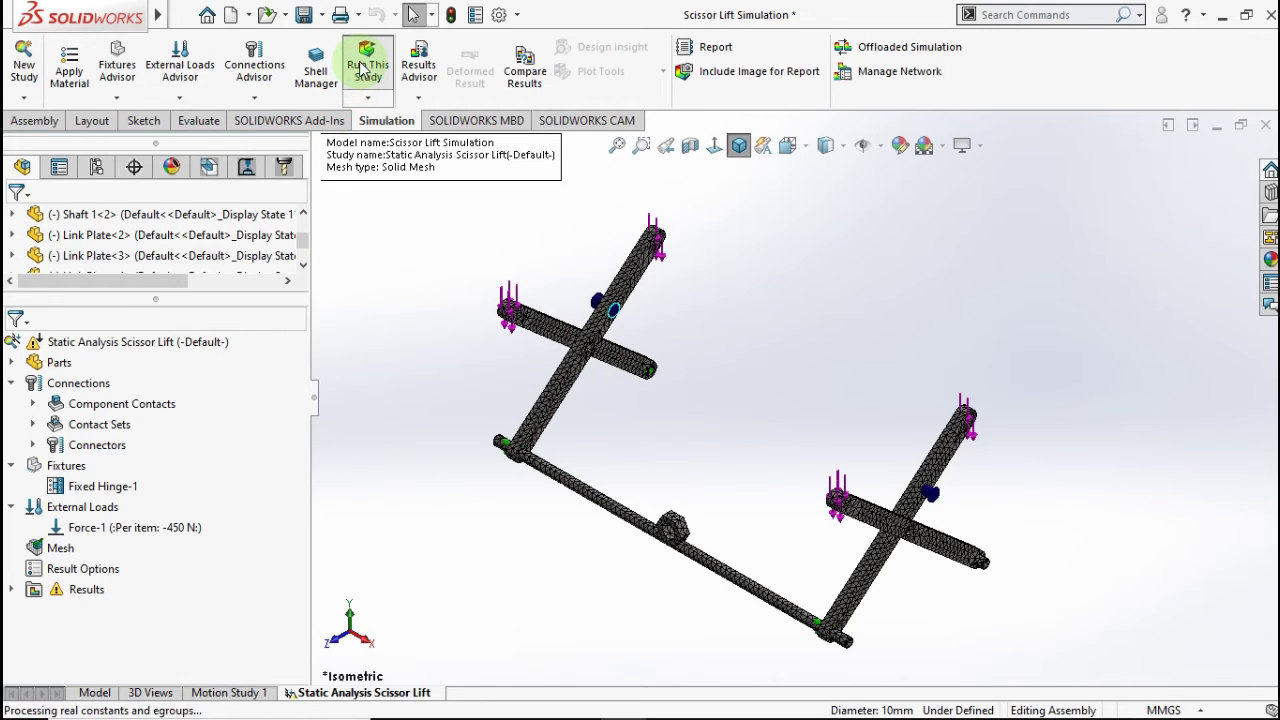
Step: Re-solve the static study, showing solver progress details, until von Mises stress peaks at 115.54 MPa
{"action": "left_click", "coordinate": [360, 64]}
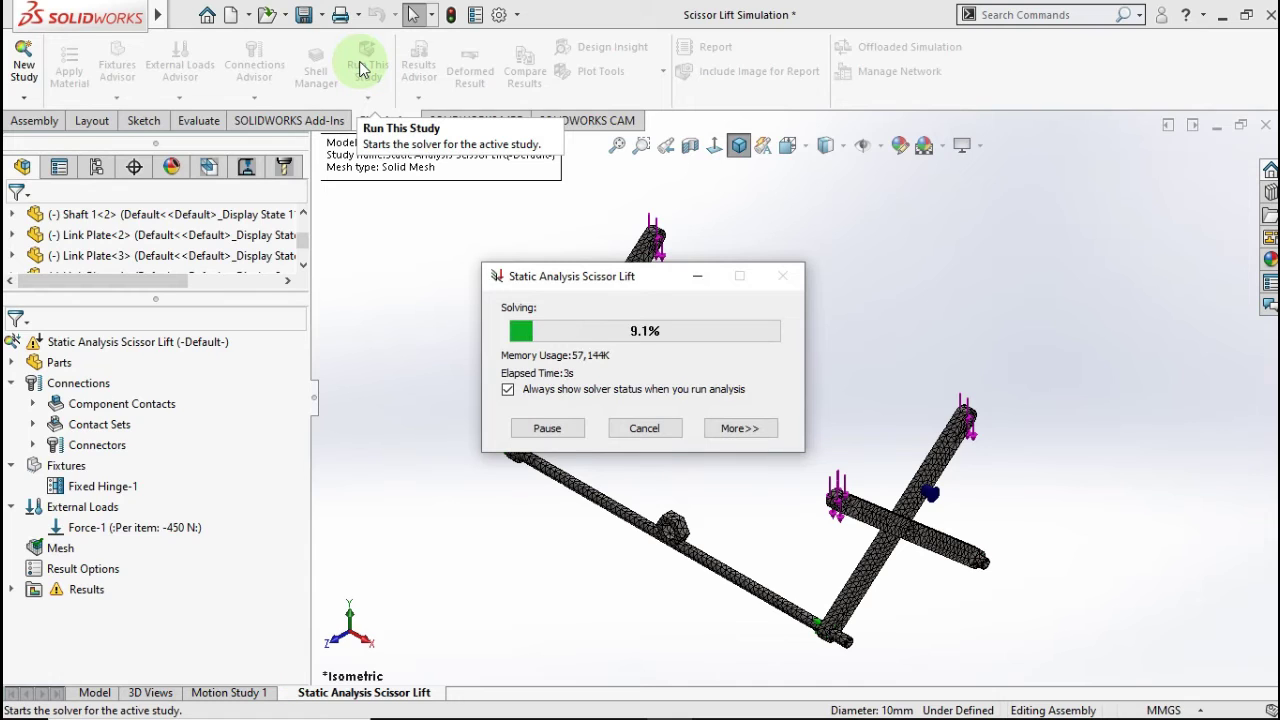
{"action": "left_click", "coordinate": [736, 428]}
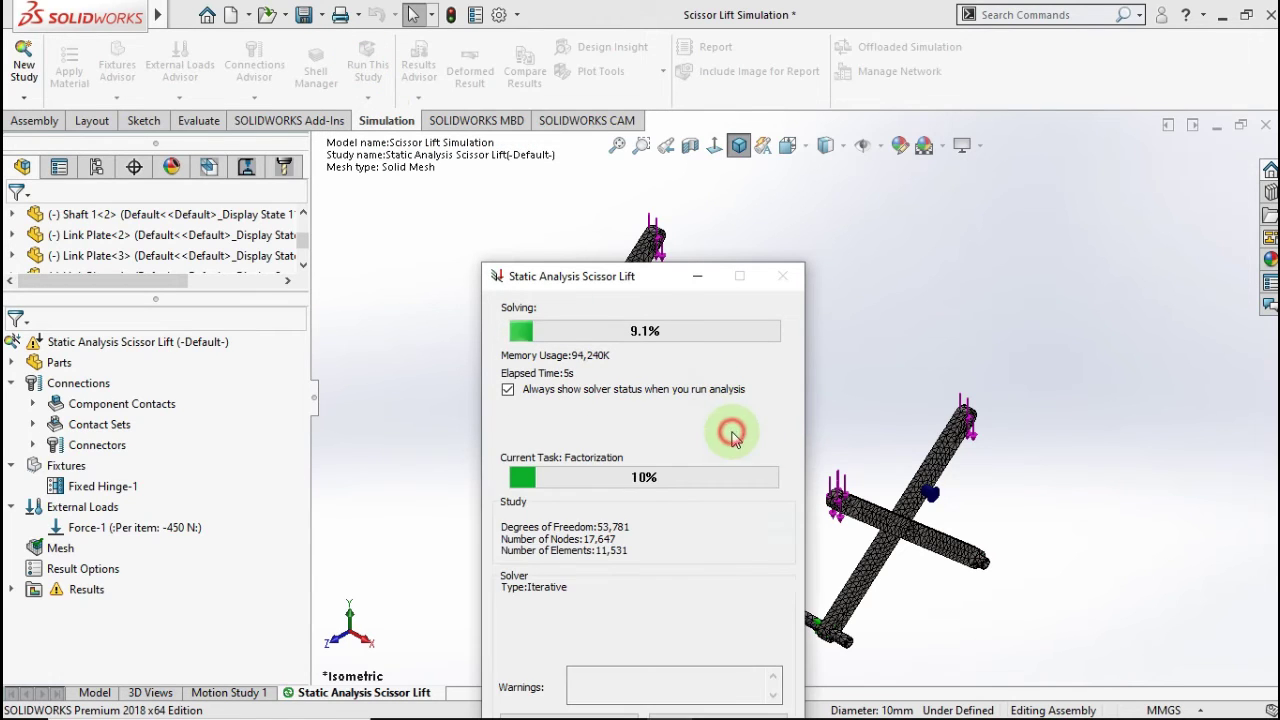
{"action": "left_click_drag", "start_coordinate": [636, 277], "coordinate": [653, 123]}
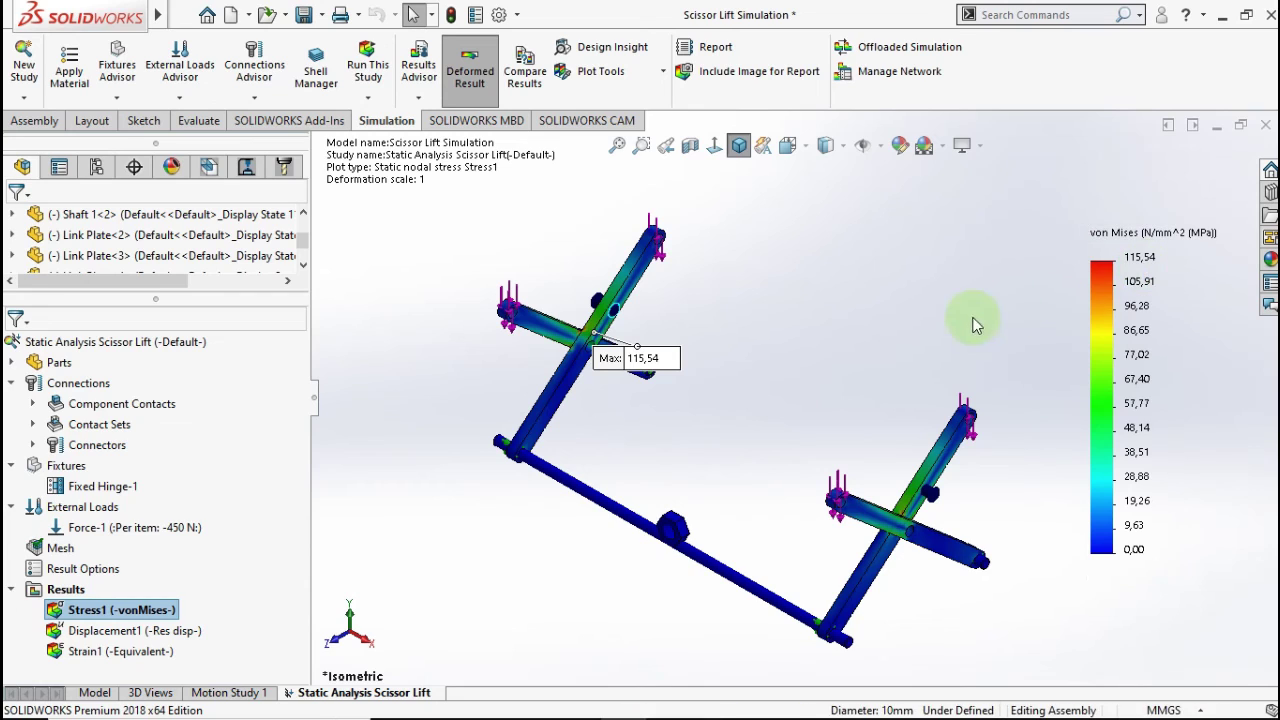
Step: Display the Displacement1 plot, peaking at 0.205 mm, and bring up the Results folder menu
{"action": "double_click", "coordinate": [149, 632]}
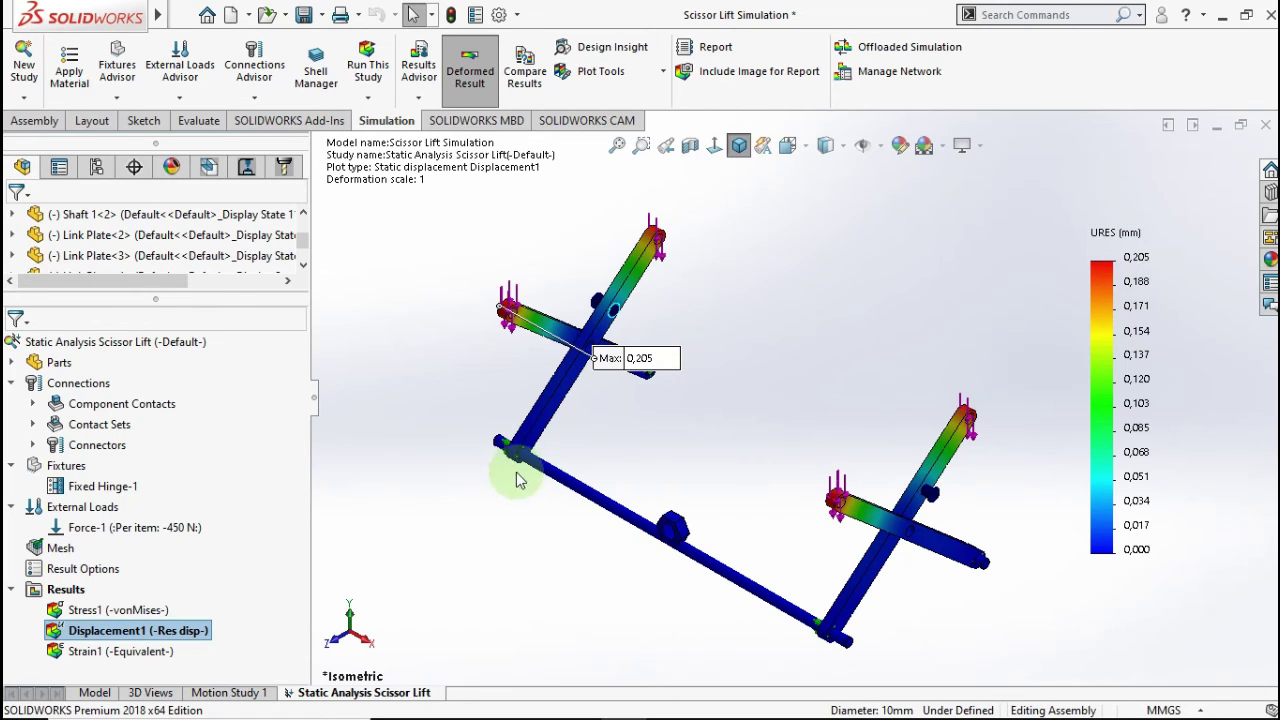
{"action": "right_click", "coordinate": [60, 597]}
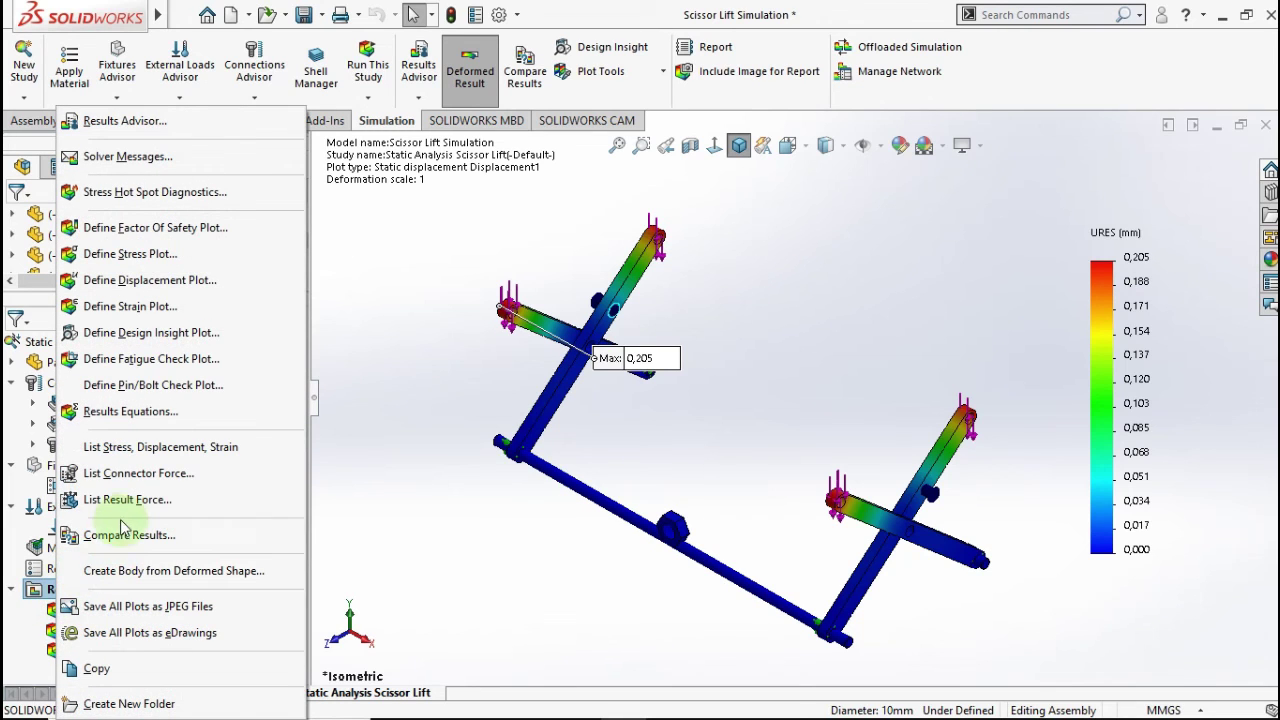
Step: List connector result forces: Pin Connector-1 14.719 N shear, 193.96 N axial
{"action": "left_click", "coordinate": [125, 500]}
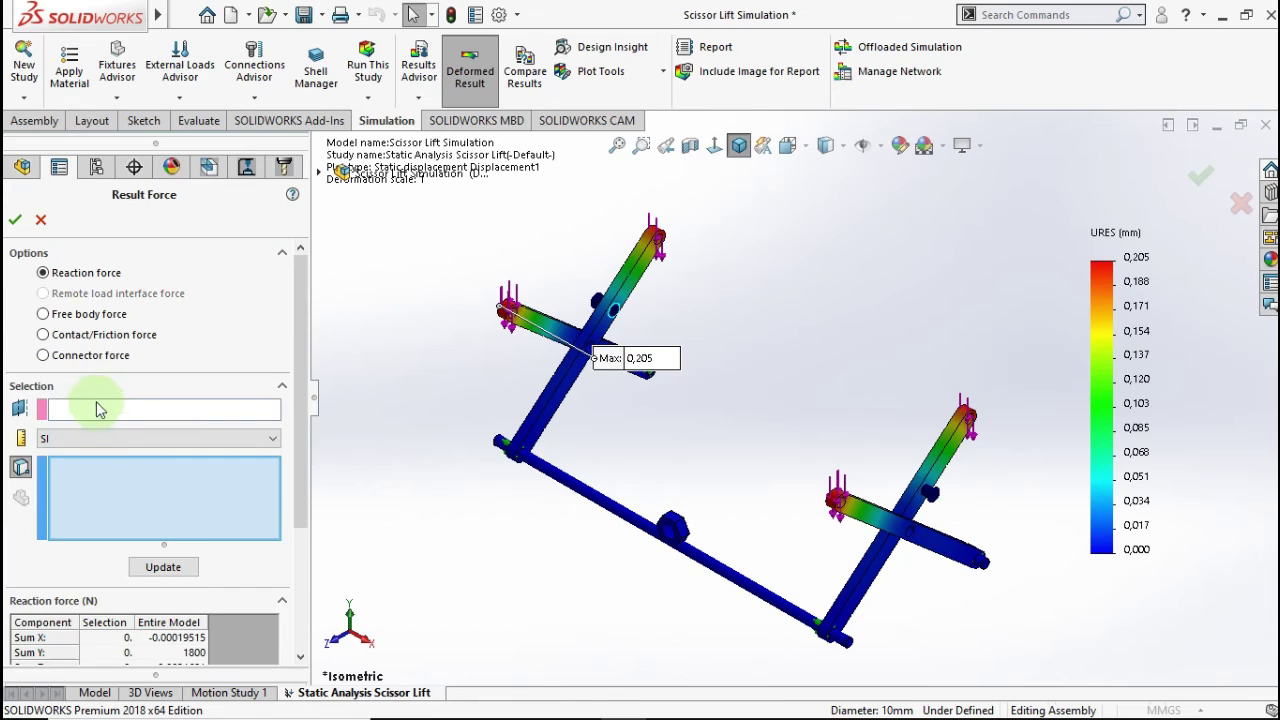
{"action": "left_click", "coordinate": [100, 355]}
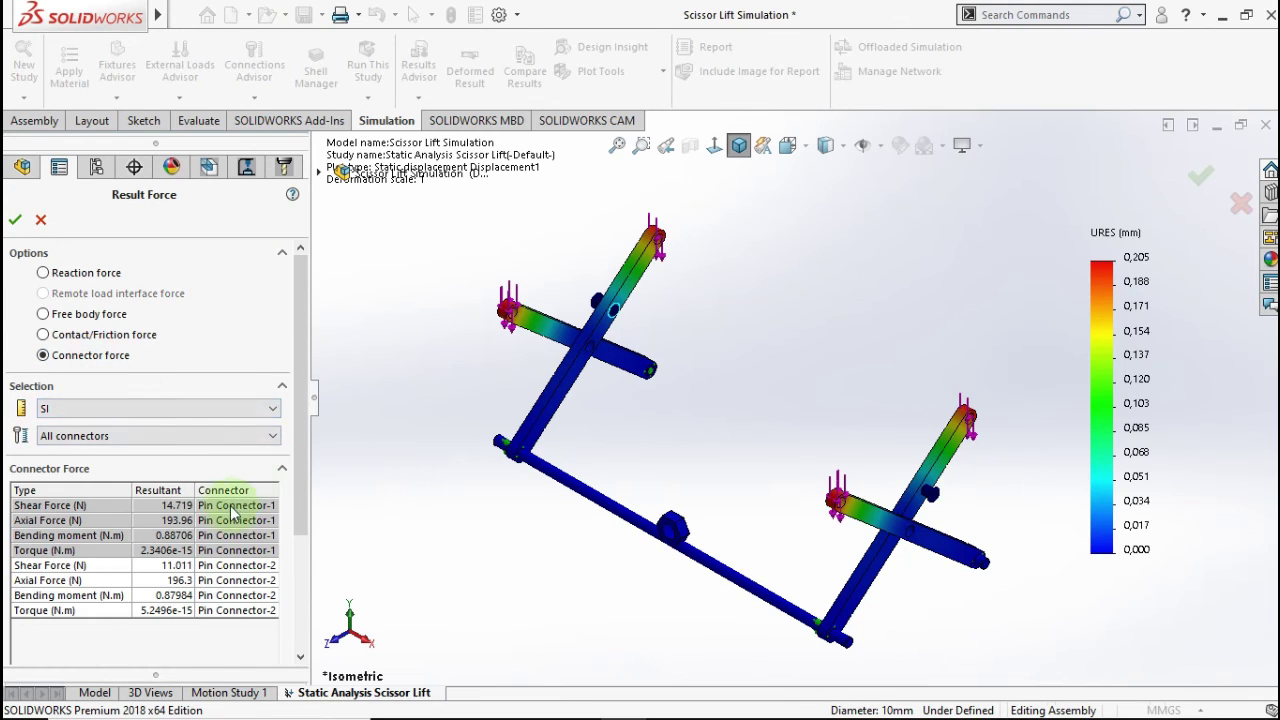